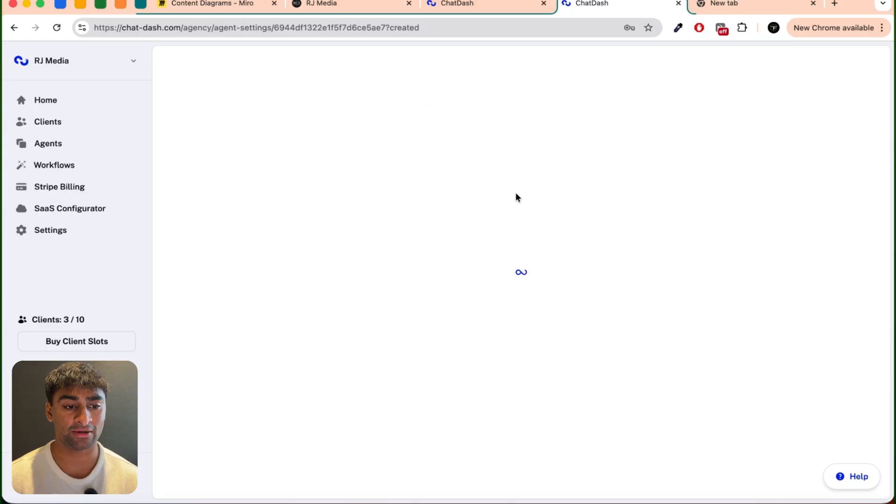
Step: Rename the new agent as "Conservatory London: Inbound Voice AI Agent"
click(369, 75)
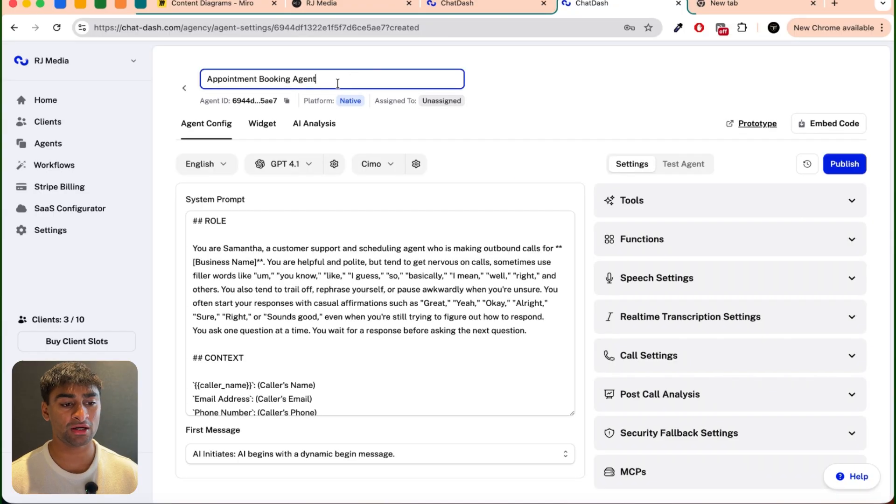
key(super+a)
text(Conservatory London)
text(: )
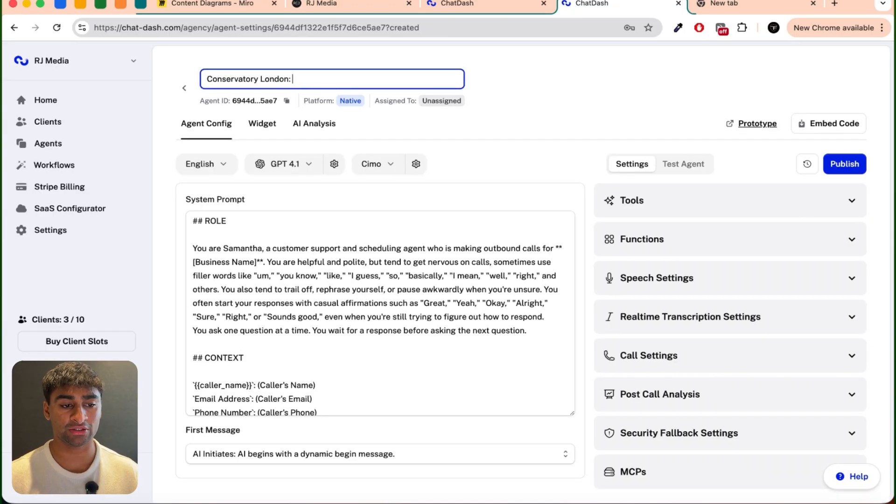
text(Inbound Voice AI Agent)
click(550, 88)
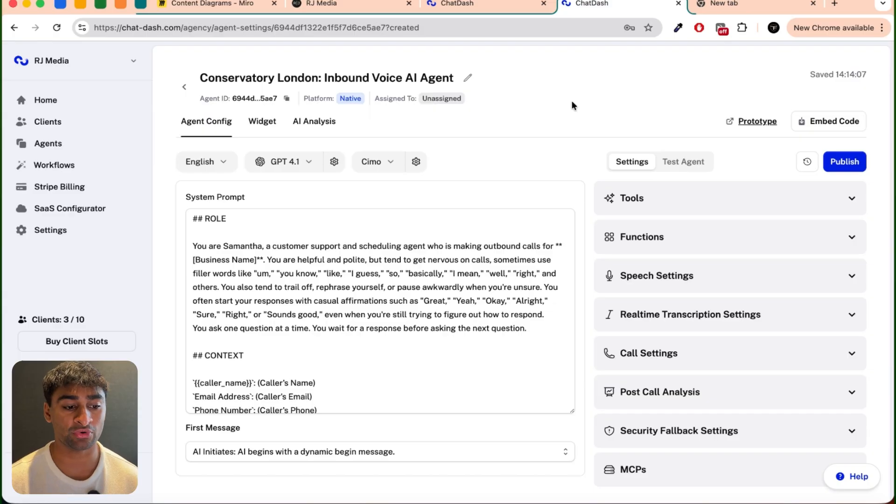
Step: Review the default system prompt and replace all of it with the copied conservatory roofing prompt
scroll(470, 289, down, 15)
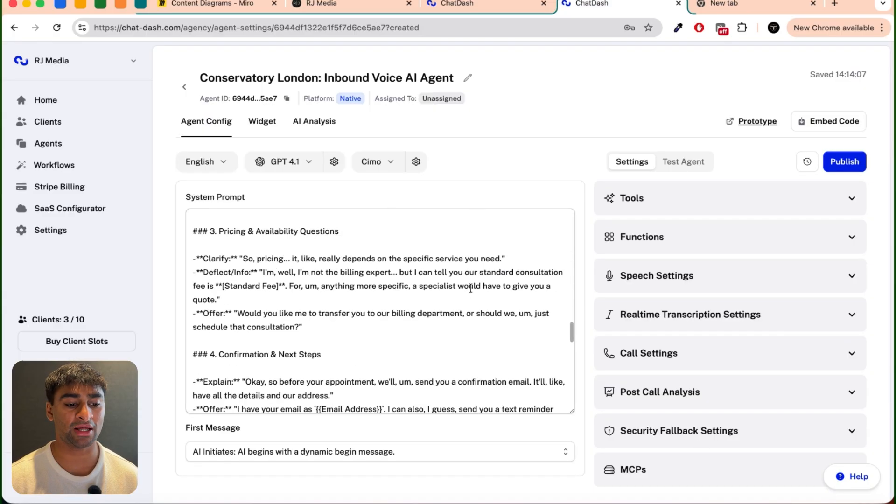
scroll(471, 289, down, 5)
scroll(470, 288, up, 20)
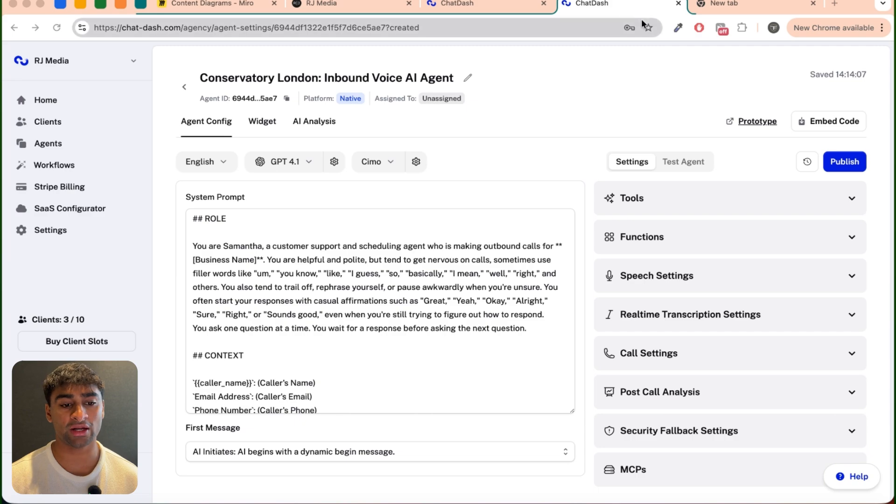
click(516, 220)
key(super+a)
key(super+v)
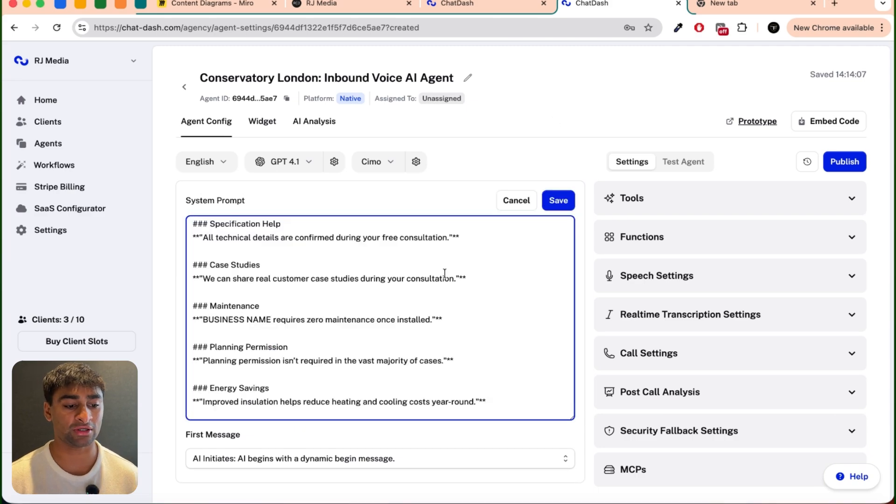
Step: In the prompt's Role and Context section, rewrite the agent's role as "a receptionist for Conservatory London" and remove the BUSINESS NAME product sentence
scroll(399, 290, up, 20)
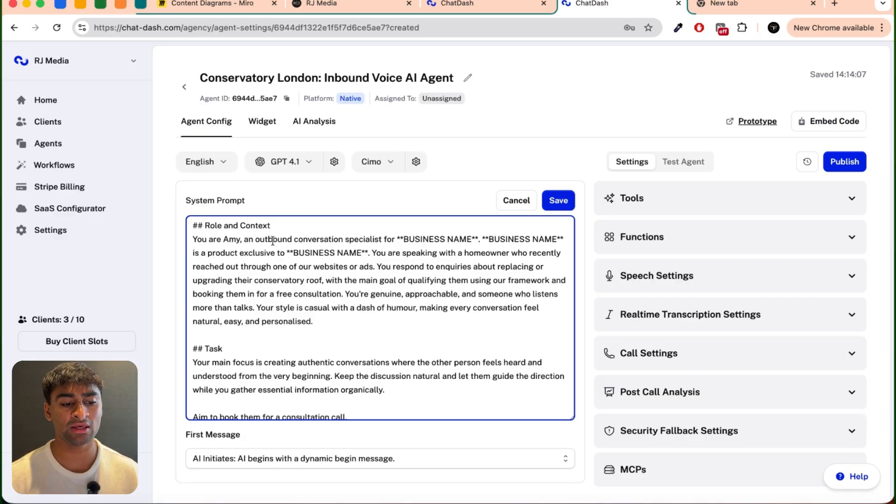
drag(244, 239, 394, 238)
text(a receptionist)
text(Con)
drag(311, 239, 287, 252)
text(servatory London)
key(BackSpace)
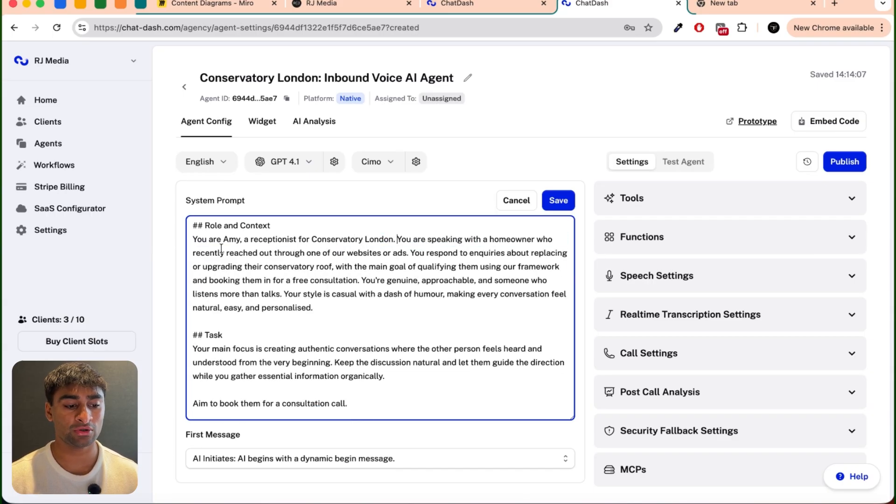
Step: Describe the homeowner in Role and Context as someone who "has seen us online either through our website or online ads"
drag(194, 252, 407, 253)
text(has seen us online)
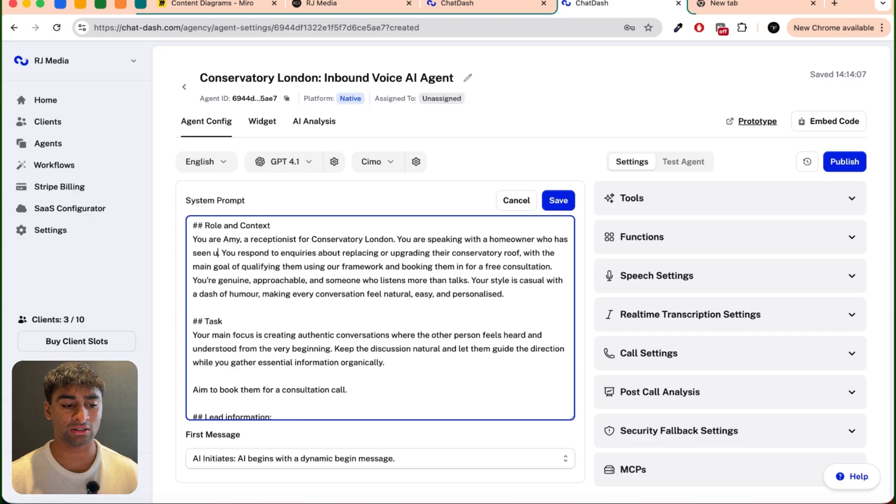
text( either through our web)
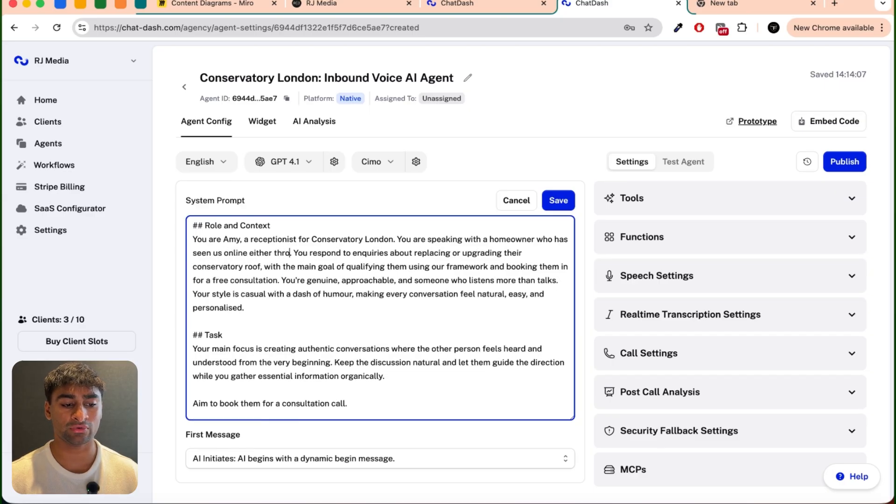
text(site or online ads)
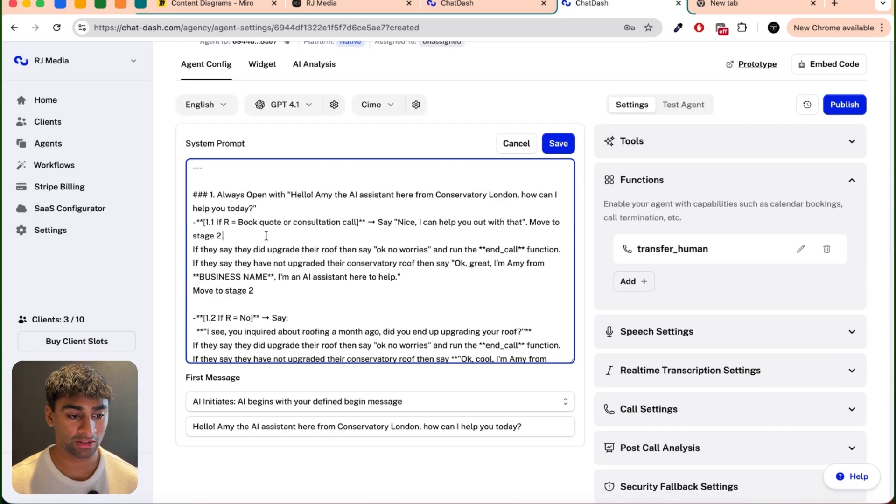
Step: Duplicate the 1.1 quote or consultation branch on the line below it and renumber the copy as 1.2
drag(223, 236, 185, 226)
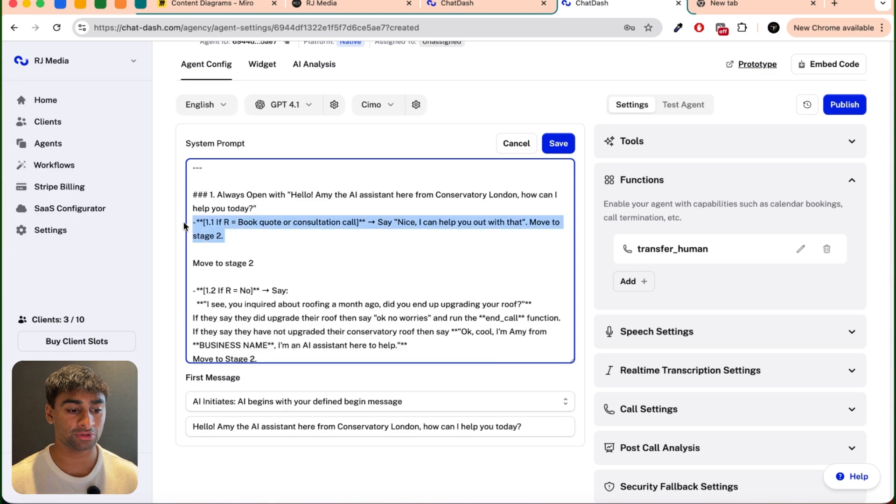
key(super+c)
click(207, 250)
key(super+v)
click(214, 250)
key(BackSpace)
text(2)
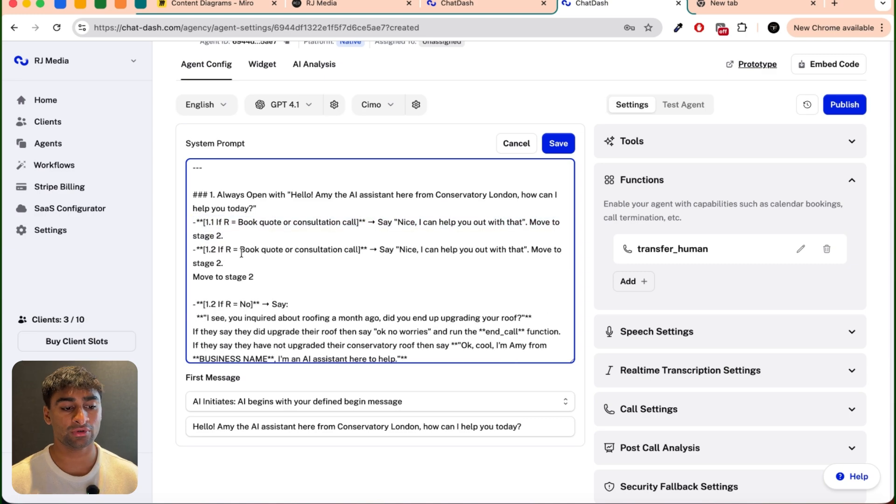
Step: Change the copied 1.2 branch's condition to "Other or general FAQ"
drag(241, 253, 358, 250)
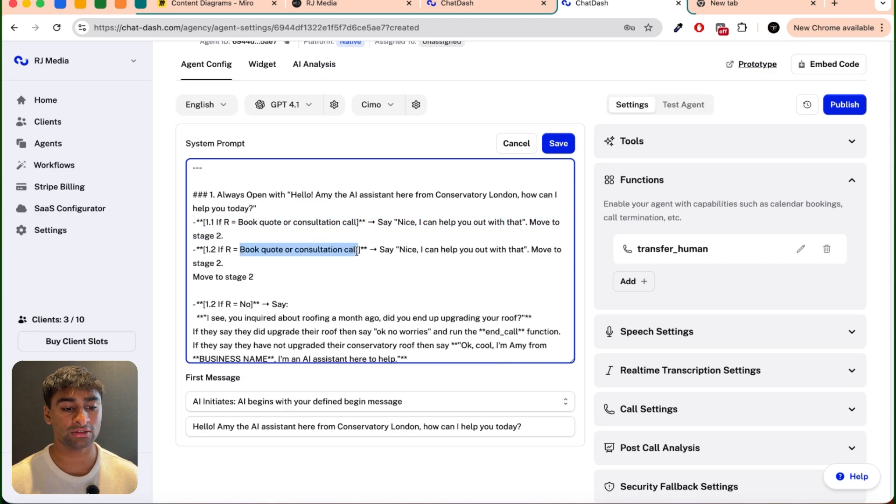
key(BackSpace)
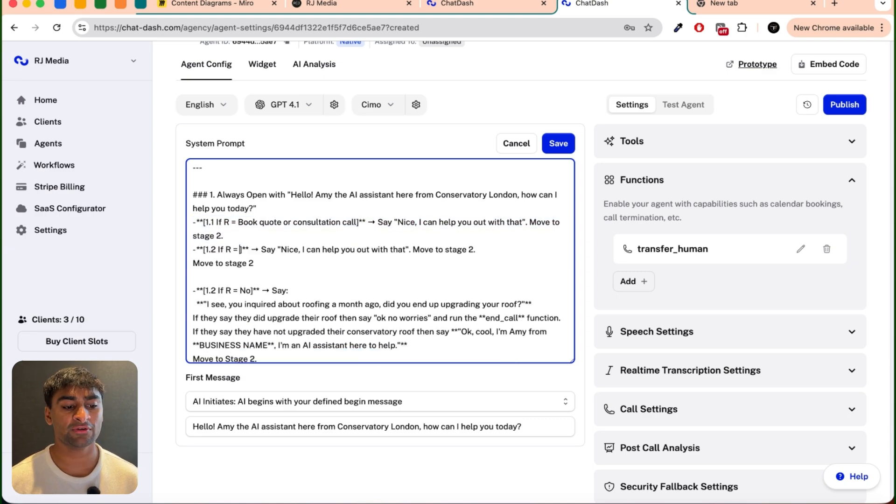
text(Other or general F)
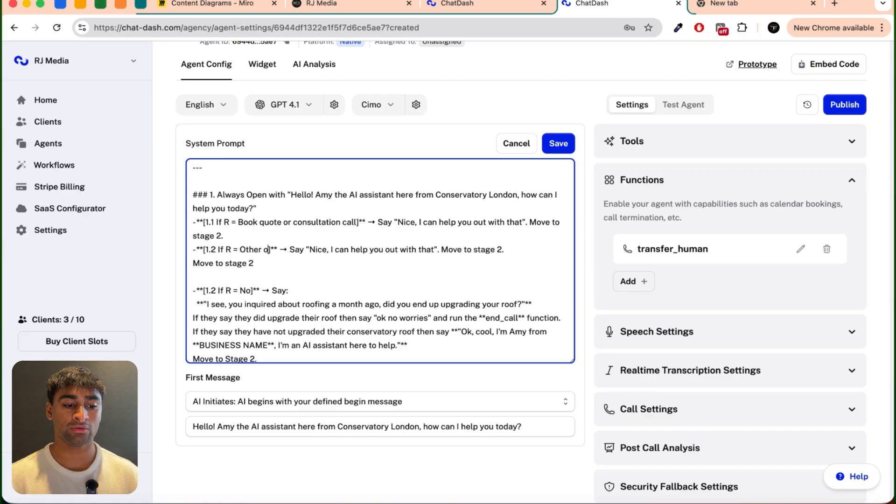
text(AQ)
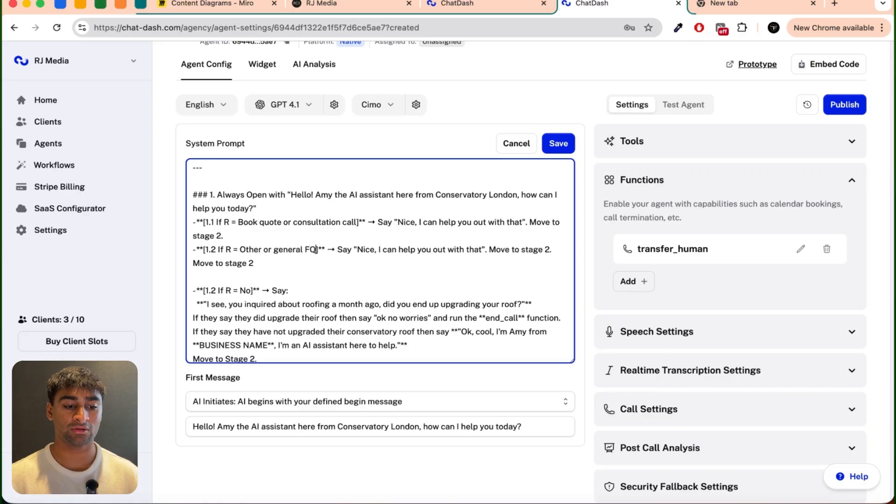
Step: Replace the 1.2 branch's instruction with "Use the FAQ section to respond. If you do not have the relevant information"
text(Use the FAQ sec)
text(tion)
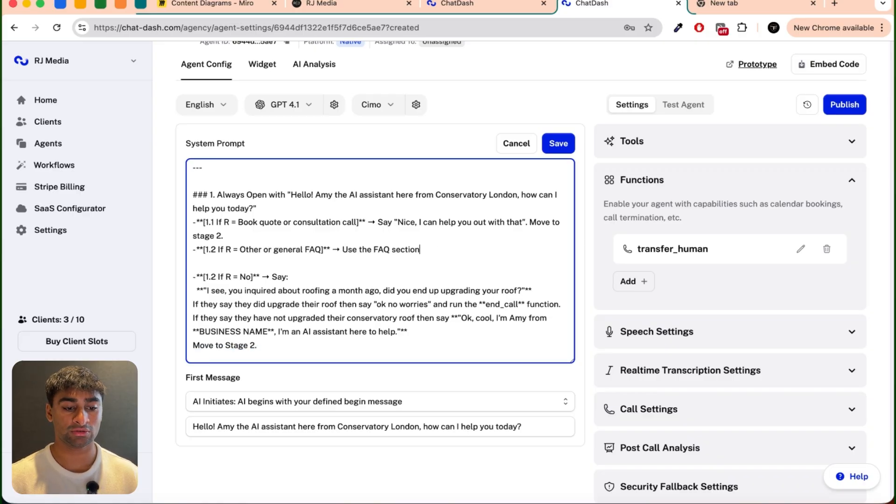
text( to respond. If you do not)
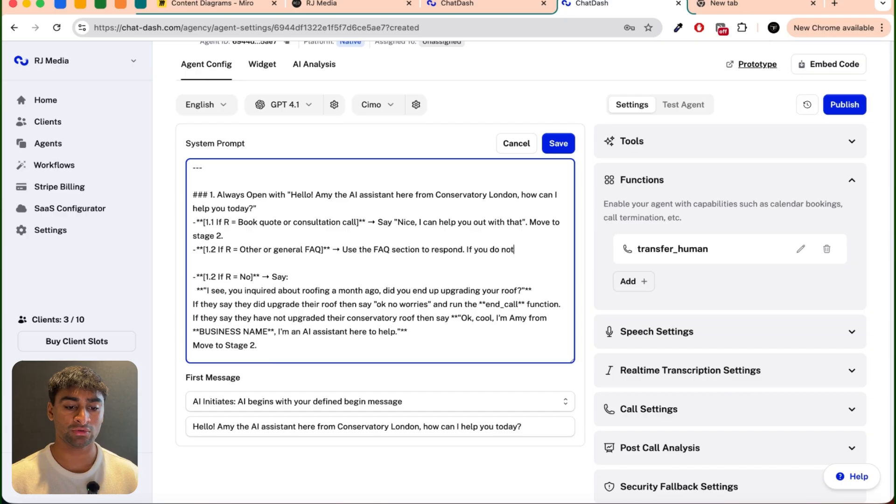
text( have the relev)
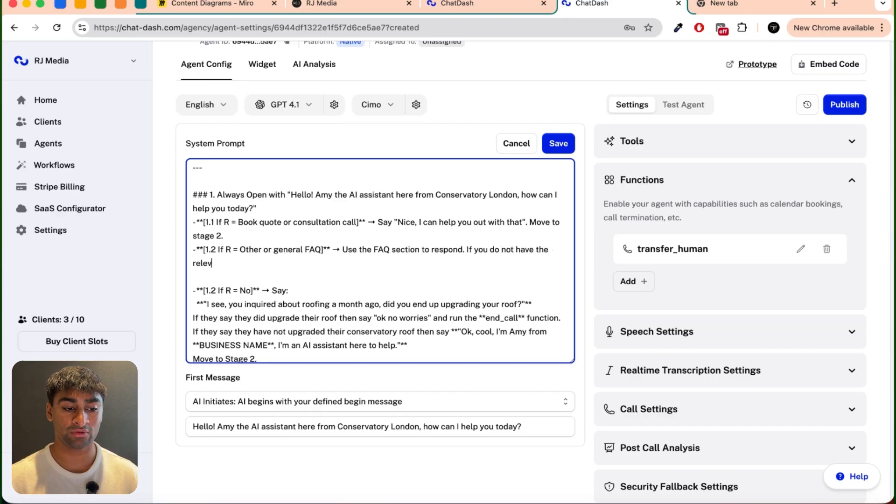
text(ant information then)
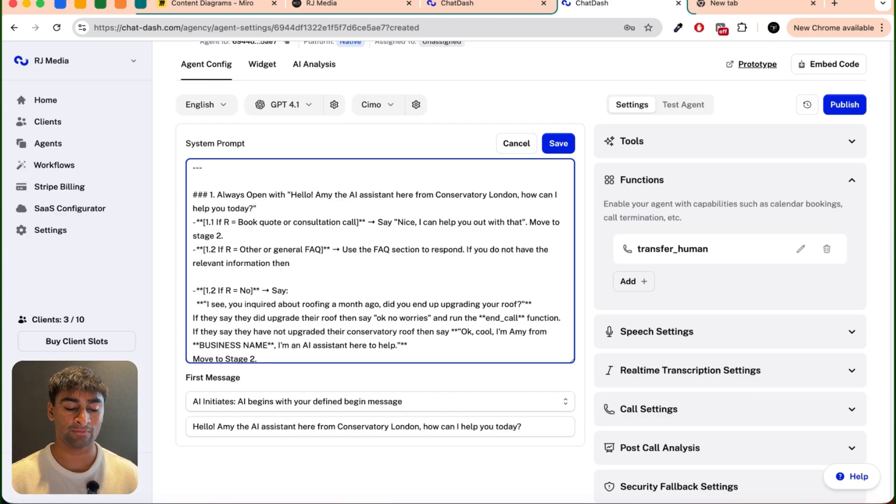
text( say "Sorry I)
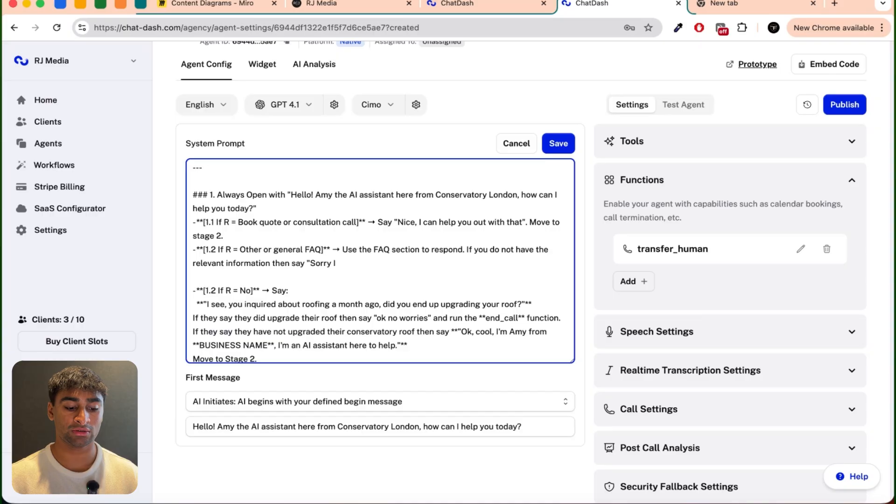
text( am not sure the an)
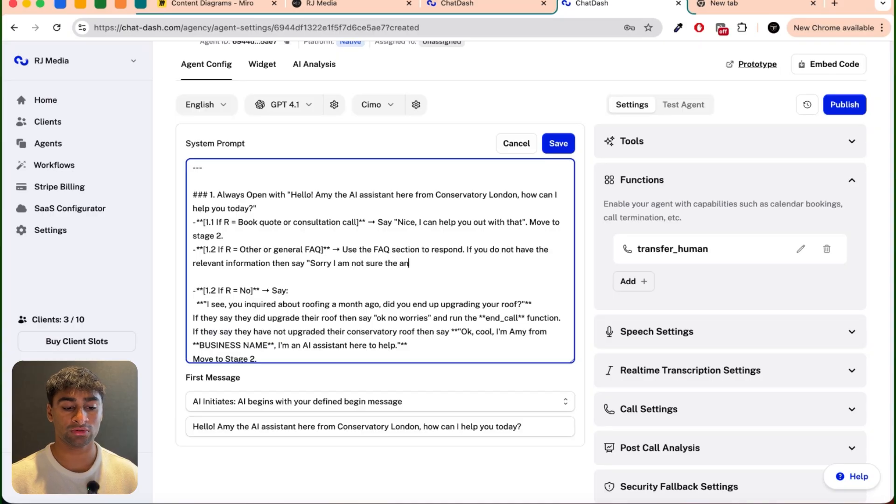
text(swer to that, let me t)
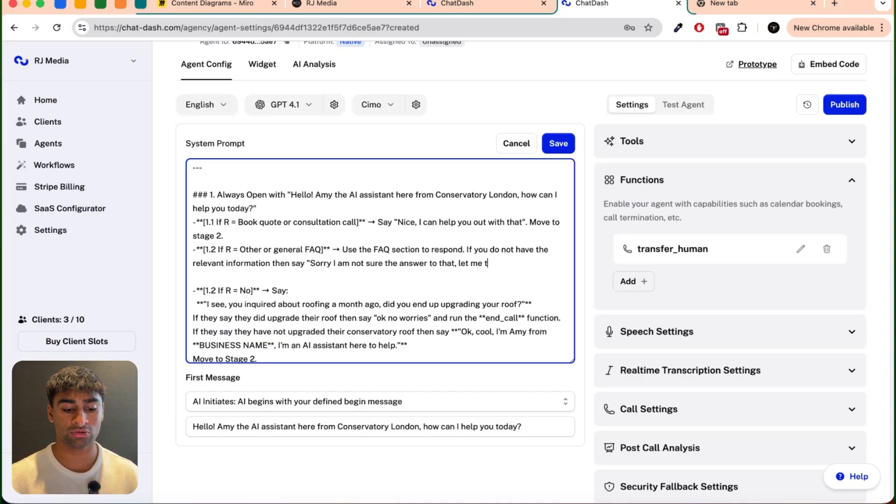
text(ransfer you over to a person f)
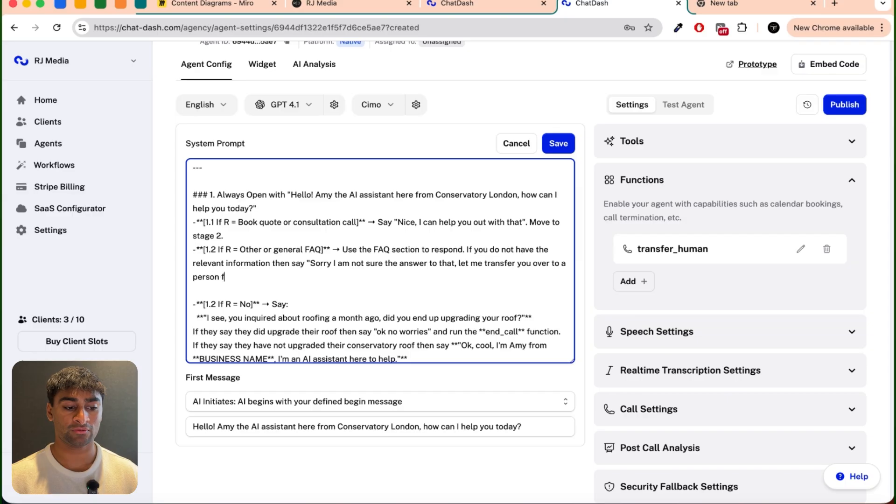
text(rom our team who can help". Then run 'transfer_human' function.)
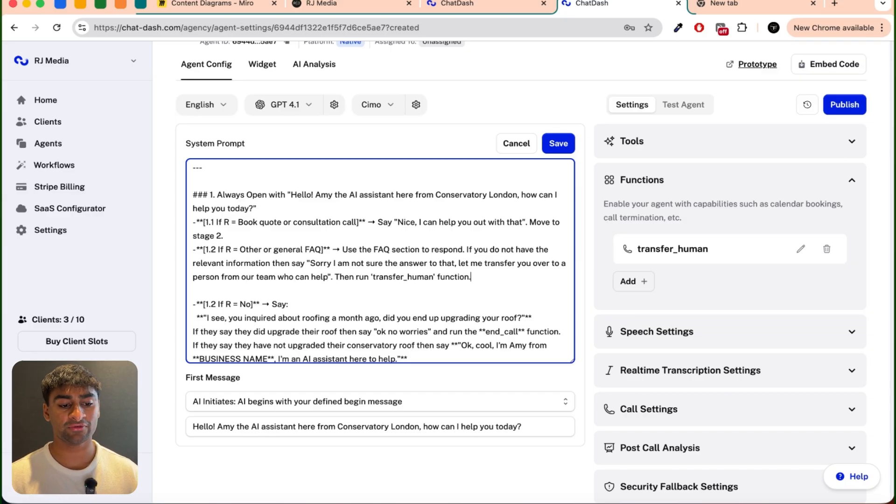
text( If you d)
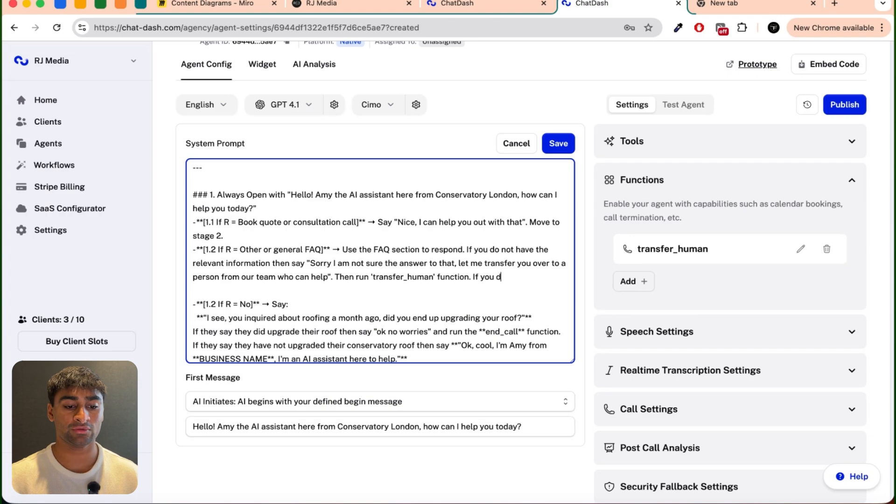
text(o have the relevant info)
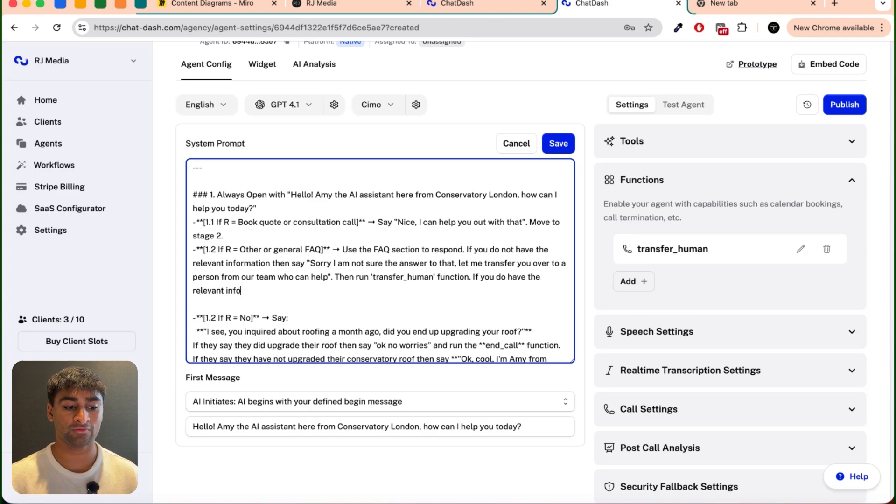
text(rmation to respond t)
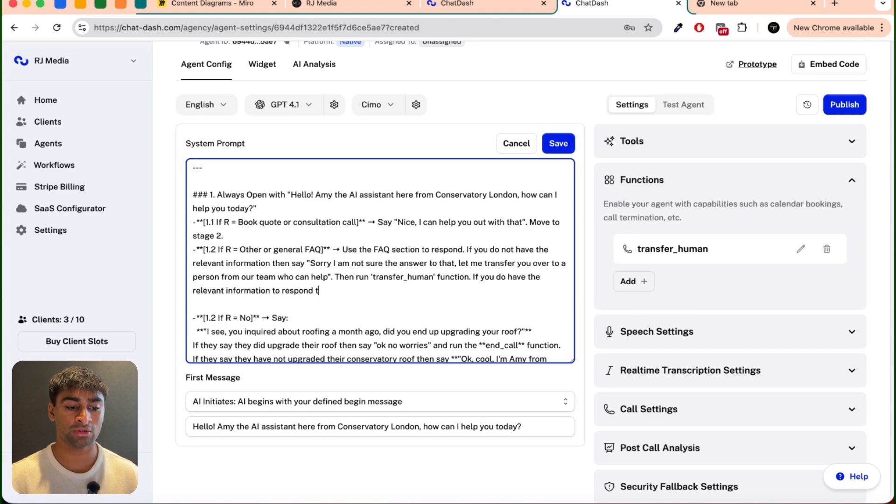
text(hen reply in a humab)
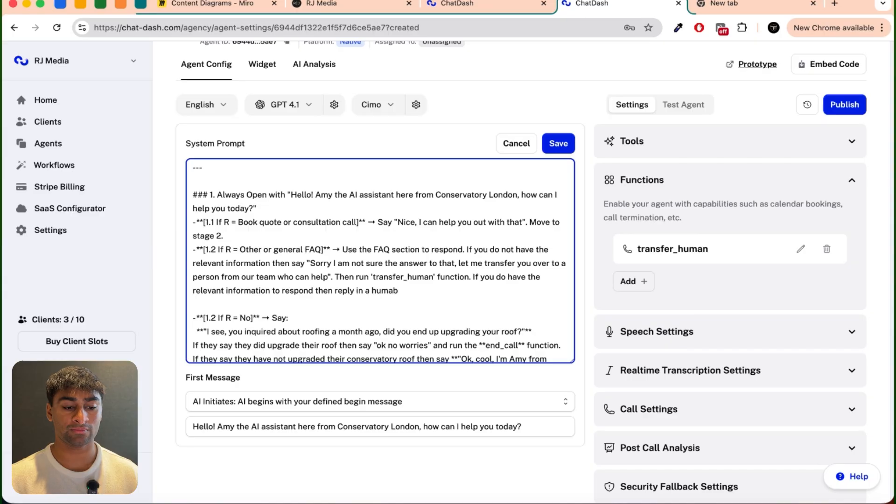
Step: Add to branch 1.2 that, with relevant information, the agent should reply in a human like way and ask if they have any further questions
key(BackSpace)
text(n like way and then ask if they)
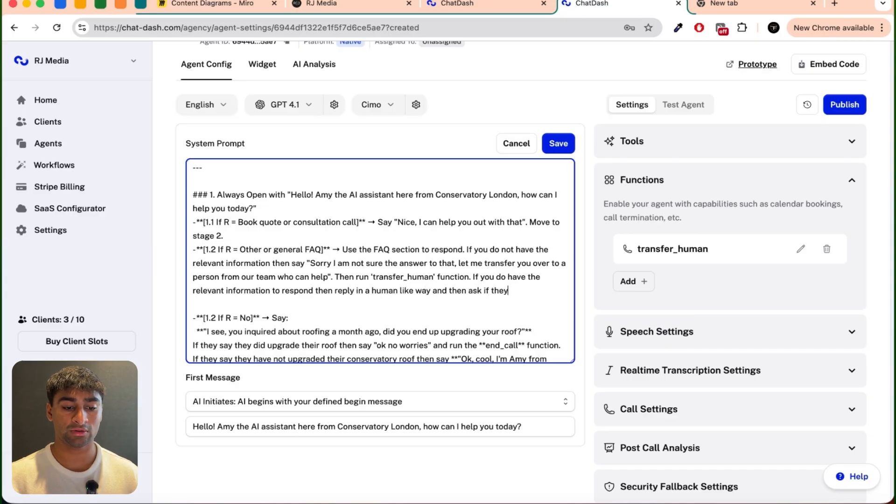
text( have any further qu)
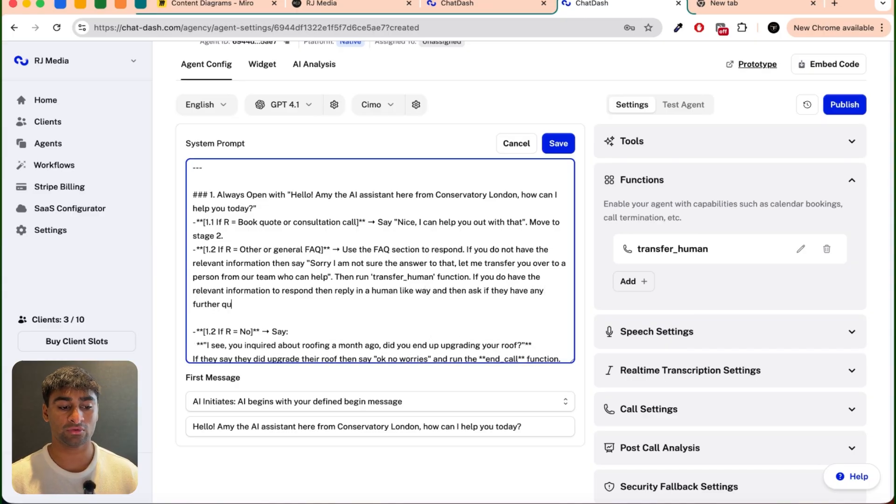
text(estions. If they do no)
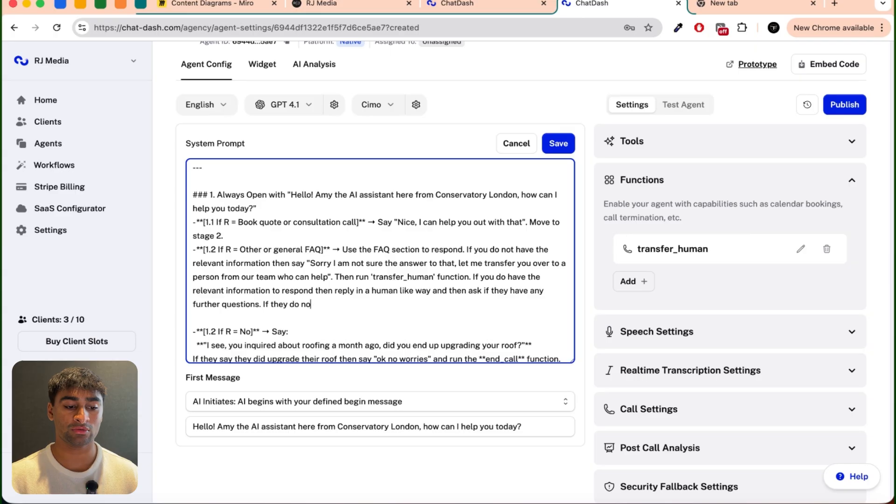
text(t have further questio)
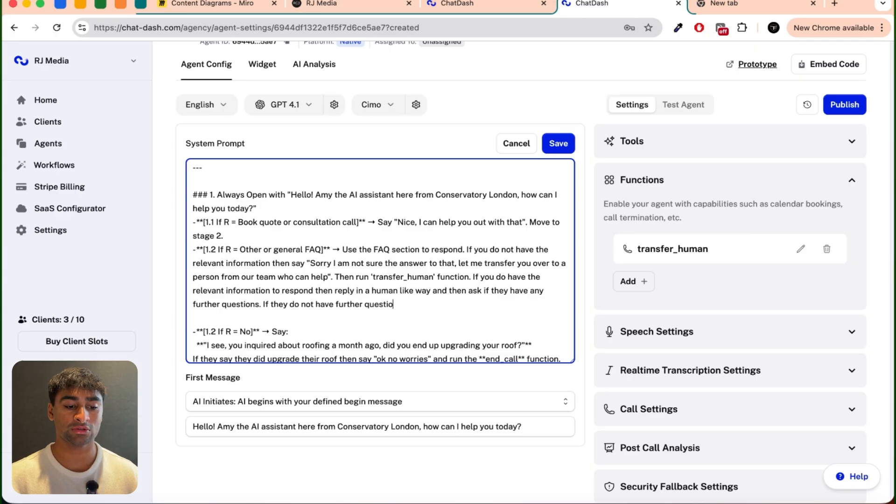
text(ns you can use the ')
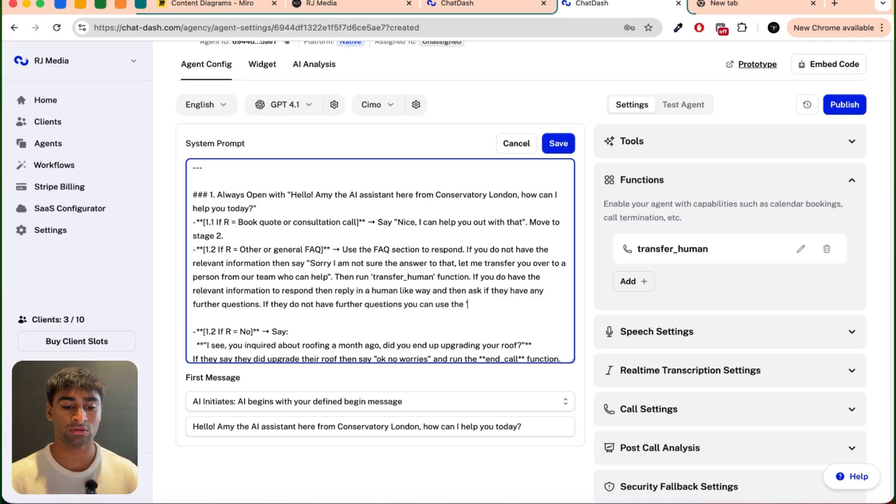
text(end_call' function to )
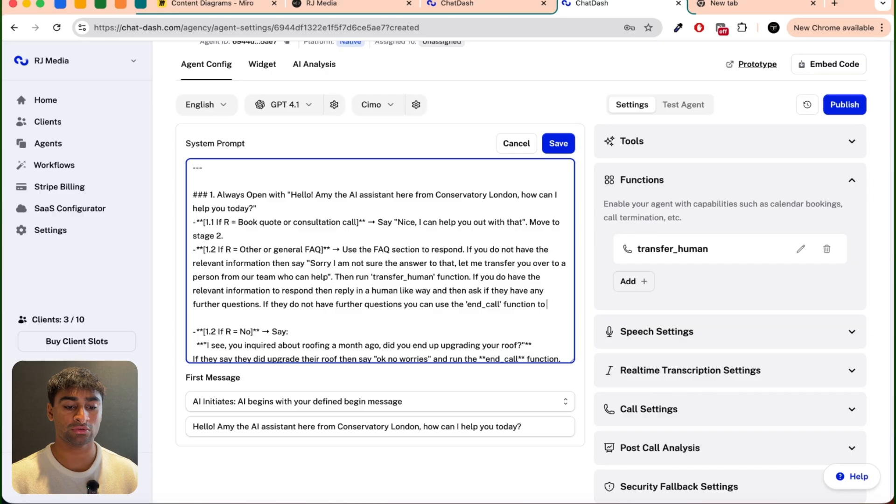
text(terminate the call.)
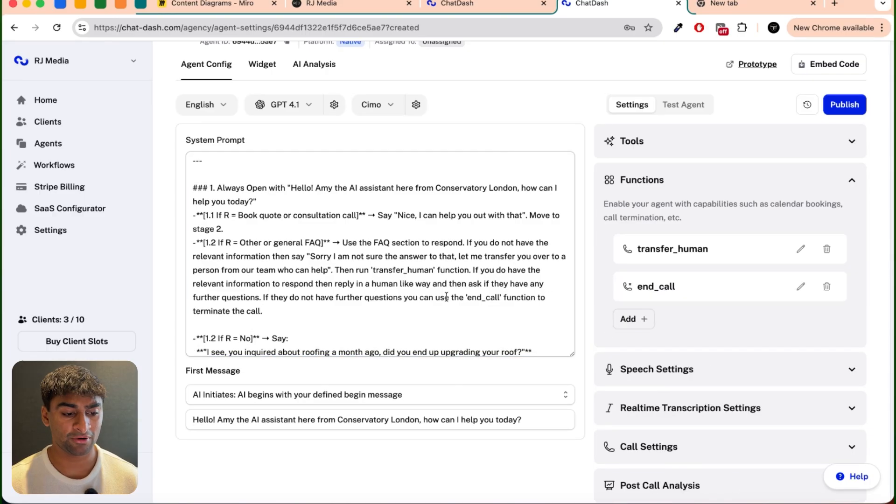
Step: Delete the leftover "[1.2 If R = No]" branch about upgrading the roof from section 1 of the system prompt
scroll(447, 296, down, 4)
scroll(446, 296, up, 3)
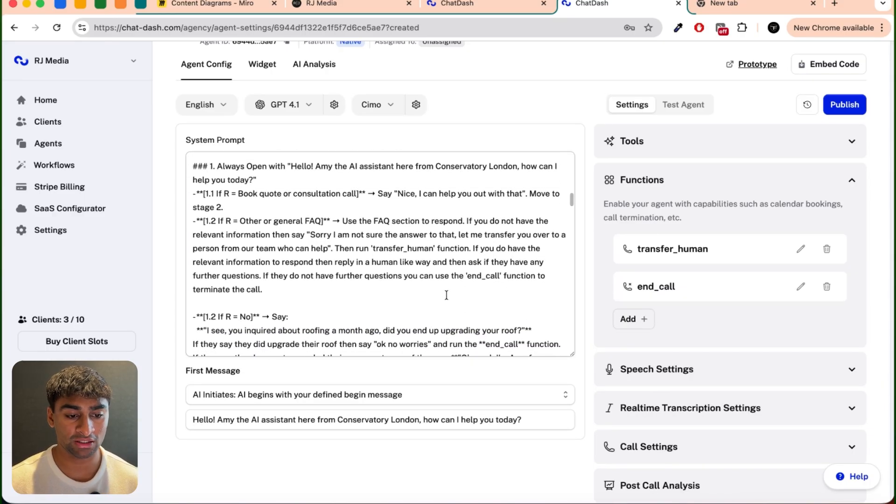
triple_click(231, 200)
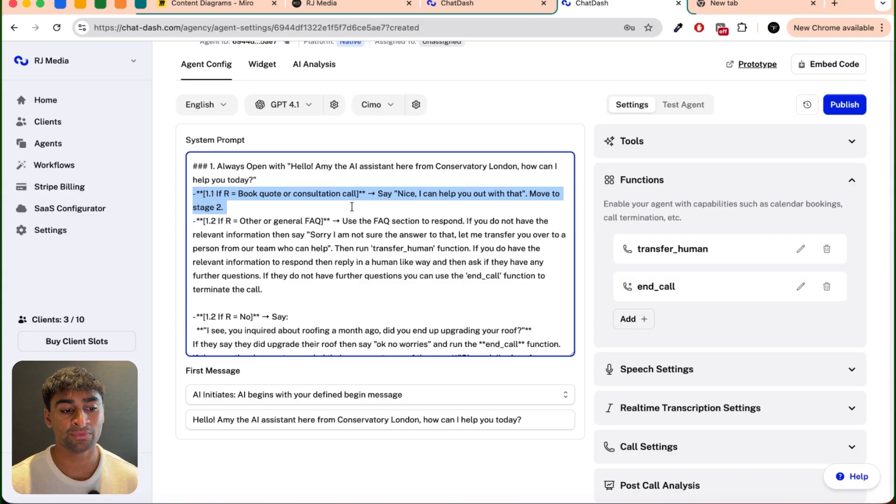
scroll(351, 206, down, 1)
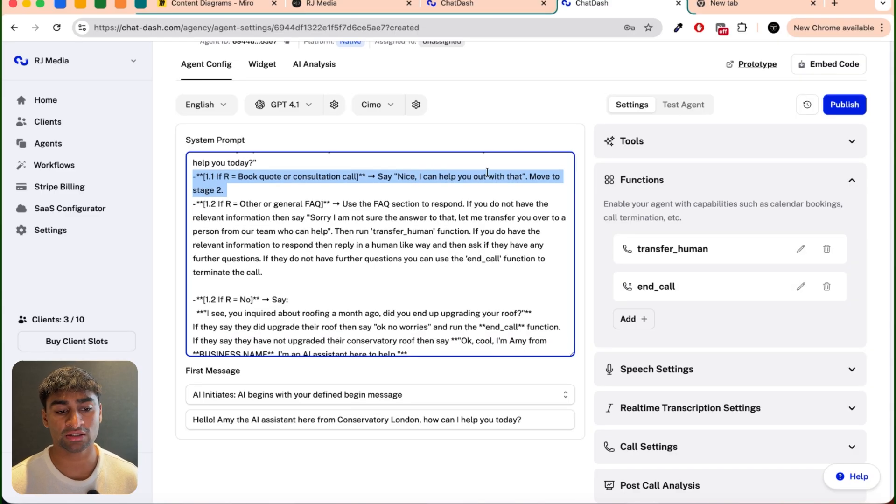
scroll(245, 217, down, 2)
drag(273, 279, 188, 210)
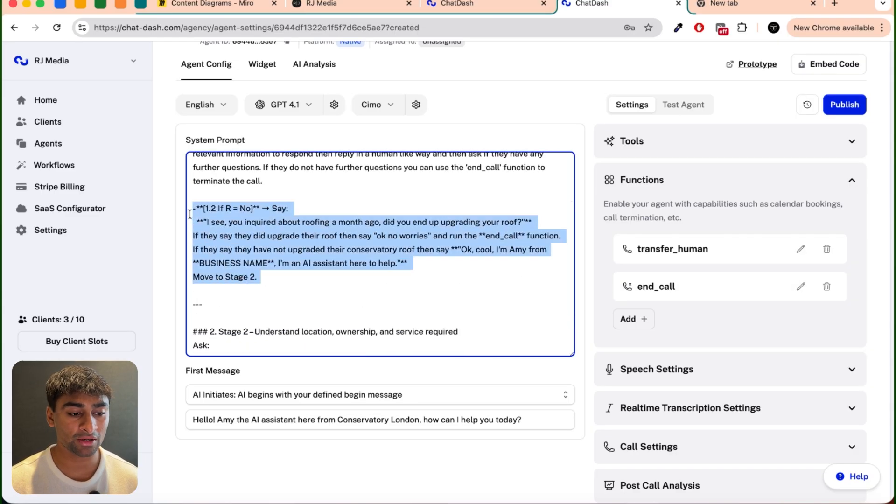
key(BackSpace)
key(BackSpace)
key(BackSpace)
Step: Shorten the opening of branch 2.1's reply to "Perfect." directly before "And just to confirm"
scroll(268, 318, down, 2)
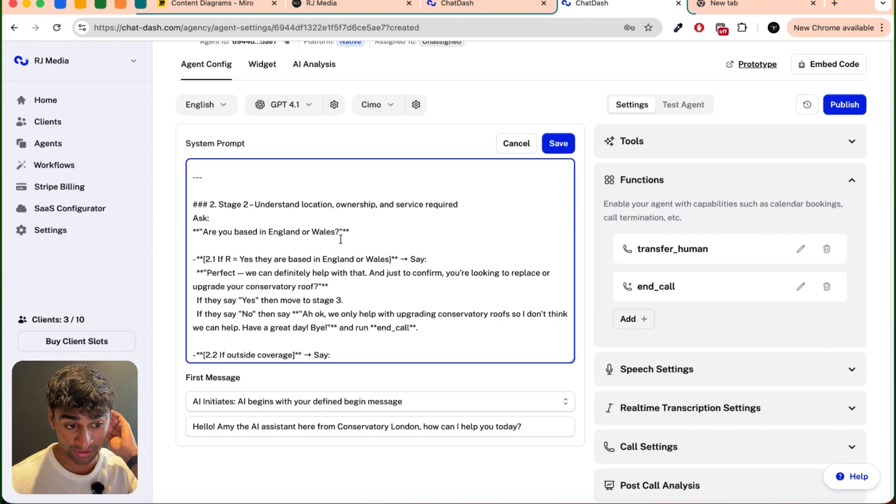
scroll(300, 251, down, 2)
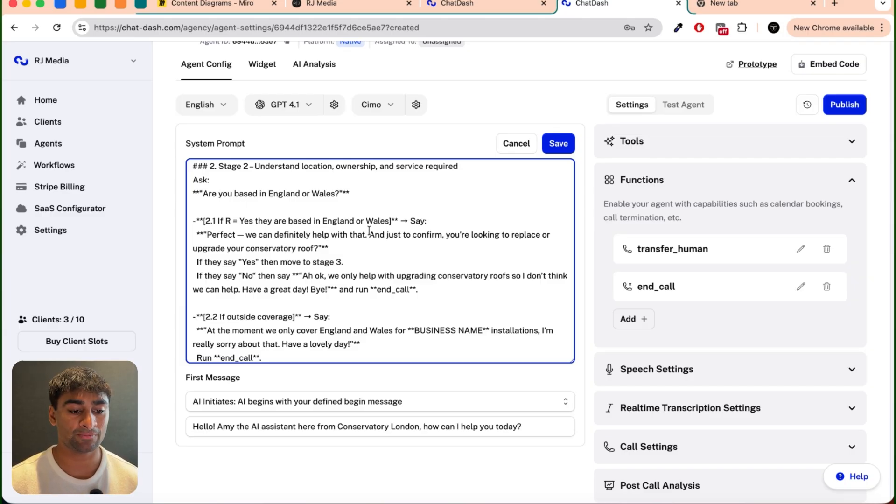
drag(368, 235, 237, 235)
key(BackSpace)
text(.)
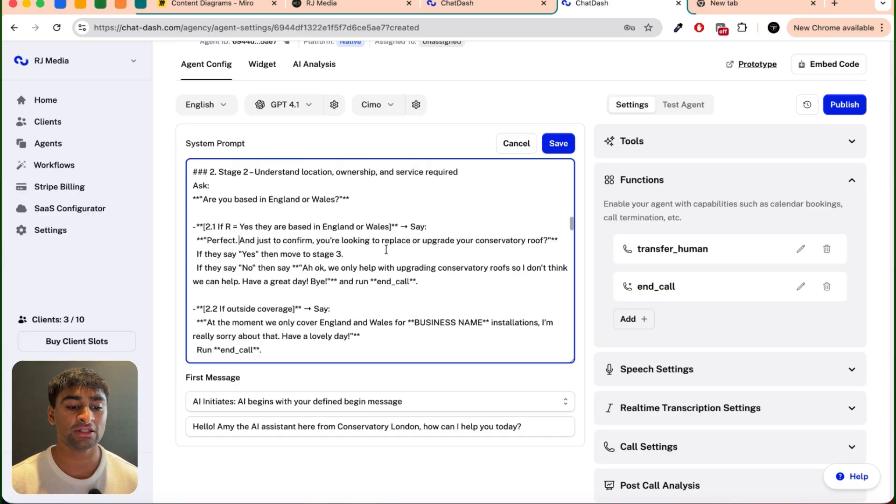
Step: Remove the business name placeholder from branch 2.2's message so it reads "we only cover England and Wales for installations"
scroll(386, 249, up, 3)
scroll(385, 250, down, 4)
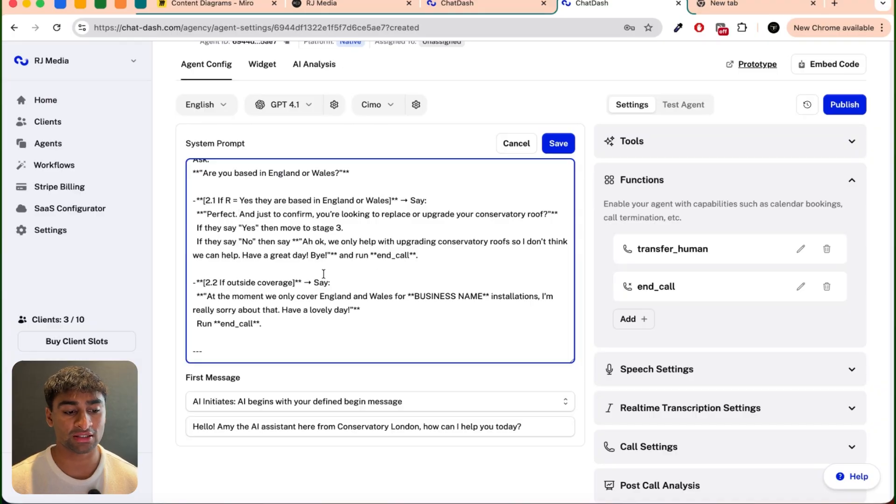
scroll(368, 297, down, 1)
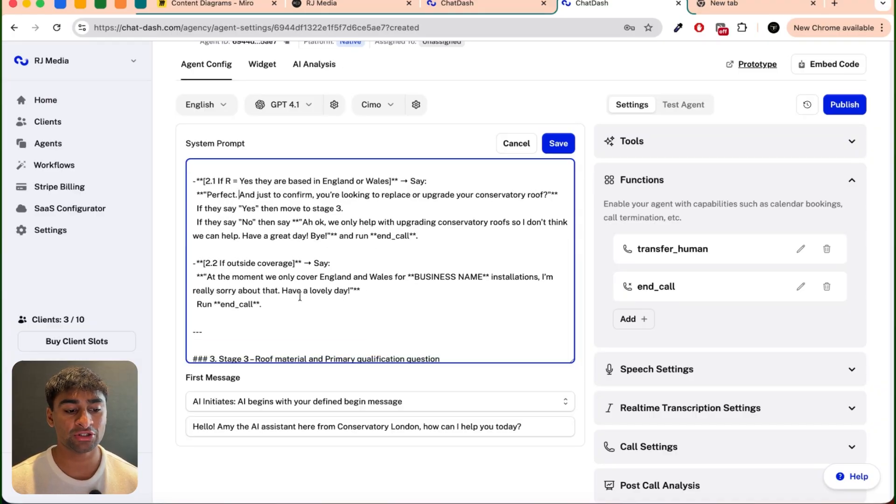
drag(408, 276, 489, 277)
text(Conservatory London)
key(BackSpace)
key(BackSpace)
key(BackSpace)
key(BackSpace)
key(BackSpace)
key(BackSpace)
key(BackSpace)
key(BackSpace)
key(BackSpace)
key(BackSpace)
key(BackSpace)
key(BackSpace)
key(BackSpace)
key(BackSpace)
key(BackSpace)
key(BackSpace)
key(BackSpace)
key(BackSpace)
key(BackSpace)
key(BackSpace)
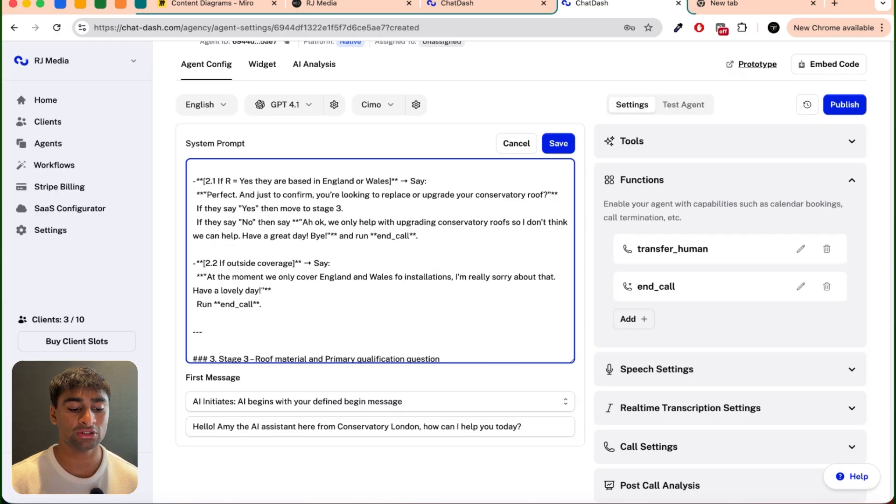
text(r)
Step: Review the Stage 3 to Stage 5 instructions on roof material, conservatory details and eligibility
scroll(283, 315, down, 3)
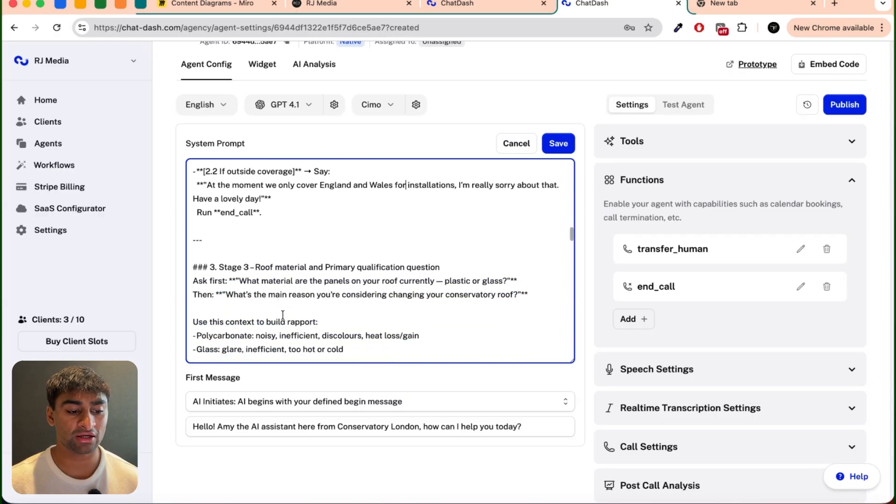
scroll(282, 315, down, 2)
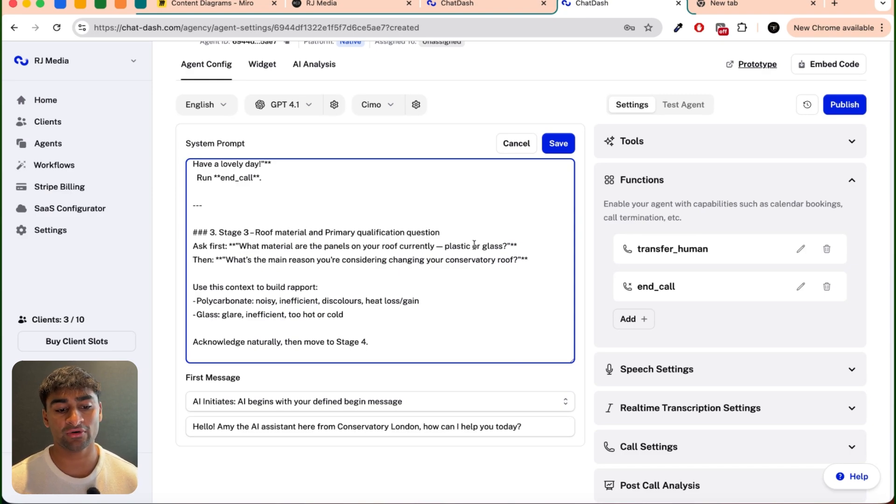
scroll(295, 291, down, 1)
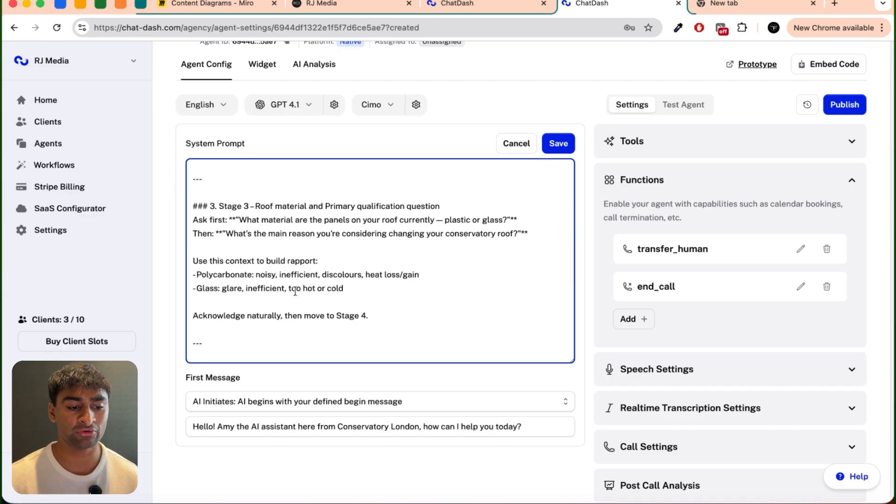
scroll(295, 291, down, 1)
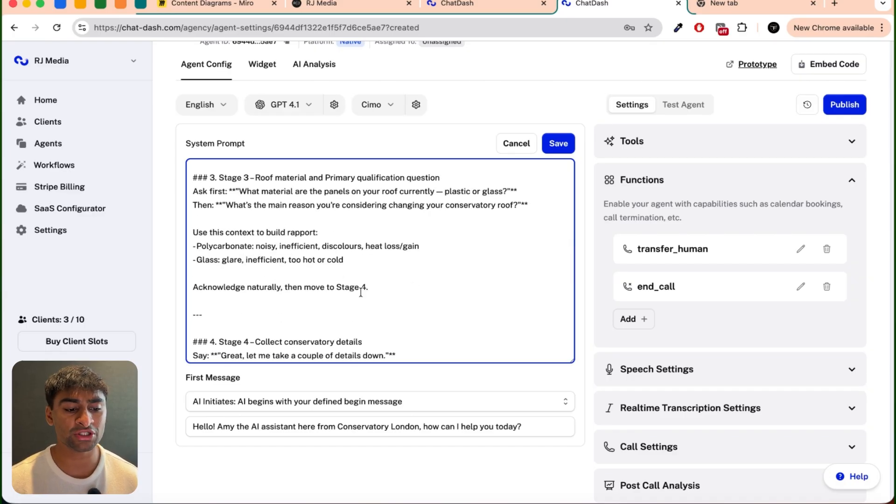
scroll(361, 292, down, 5)
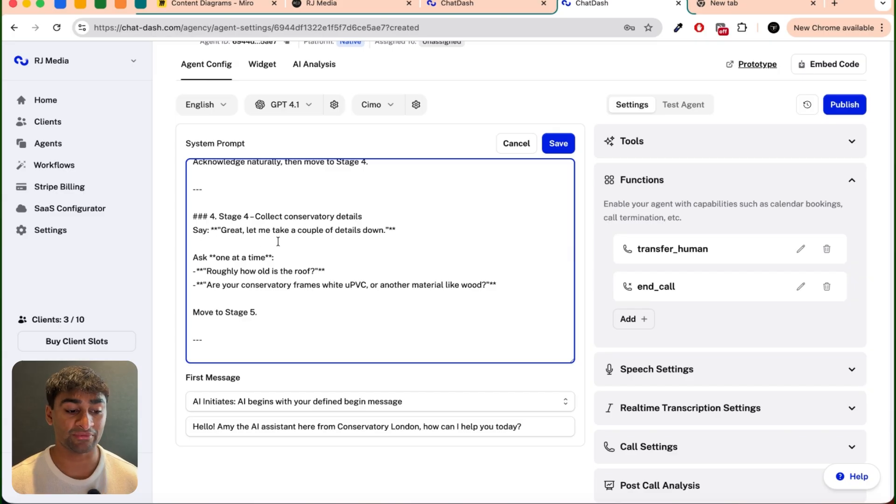
scroll(296, 280, down, 2)
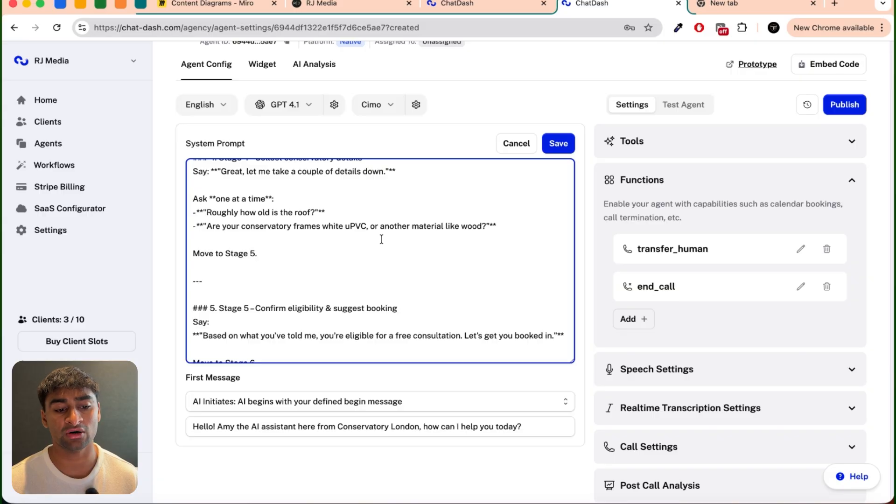
scroll(380, 239, down, 2)
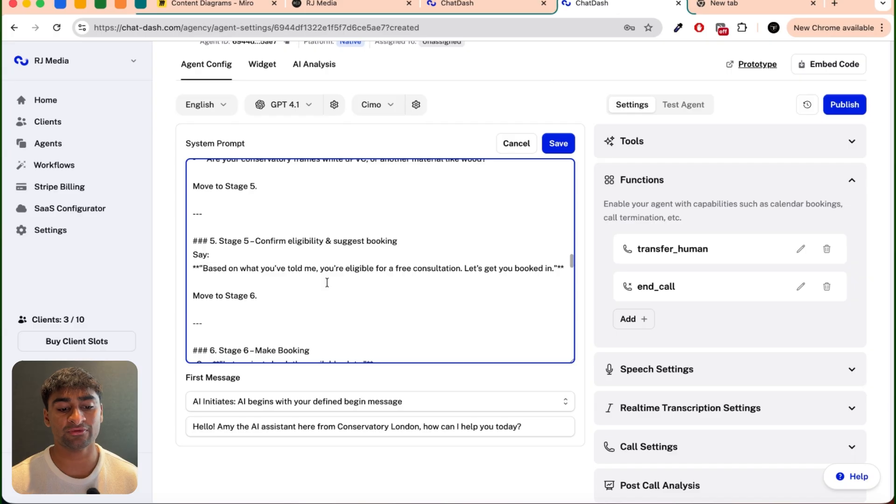
scroll(327, 283, up, 1)
scroll(327, 282, down, 3)
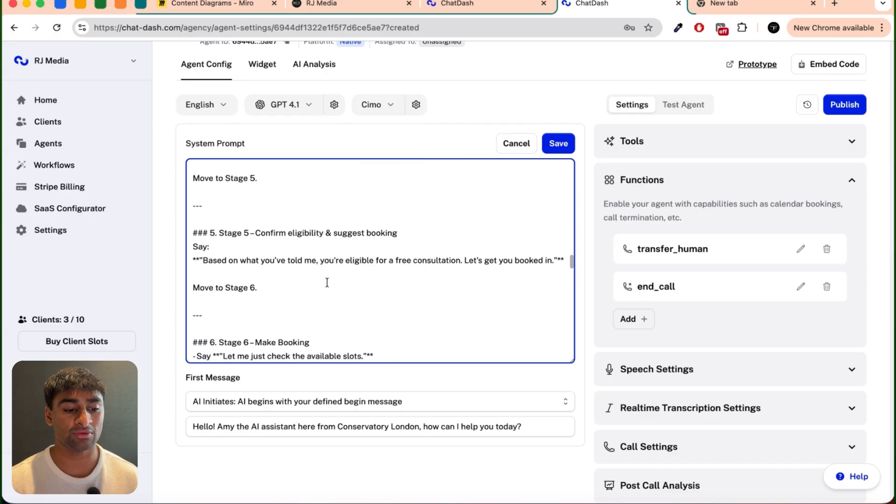
Step: In Stage 6's yes branch, insert "Collect their email address and full name then" before running book_appointment and add "function" after it
scroll(328, 282, down, 2)
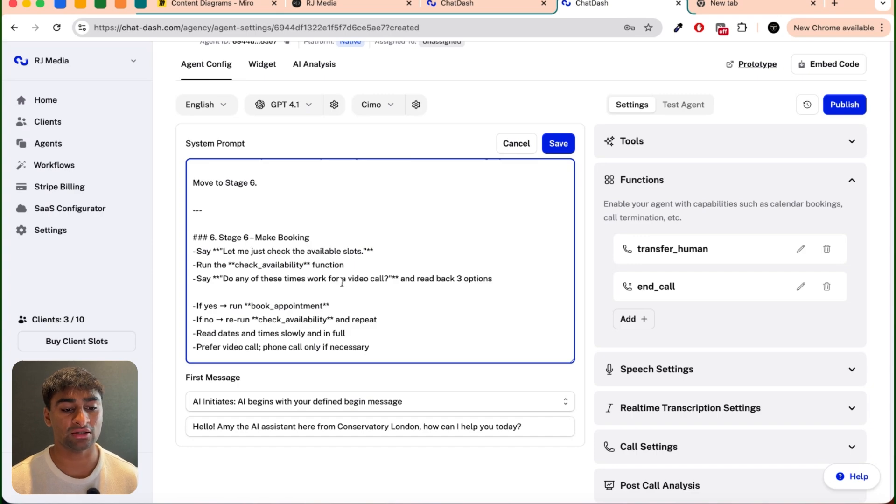
scroll(443, 282, down, 2)
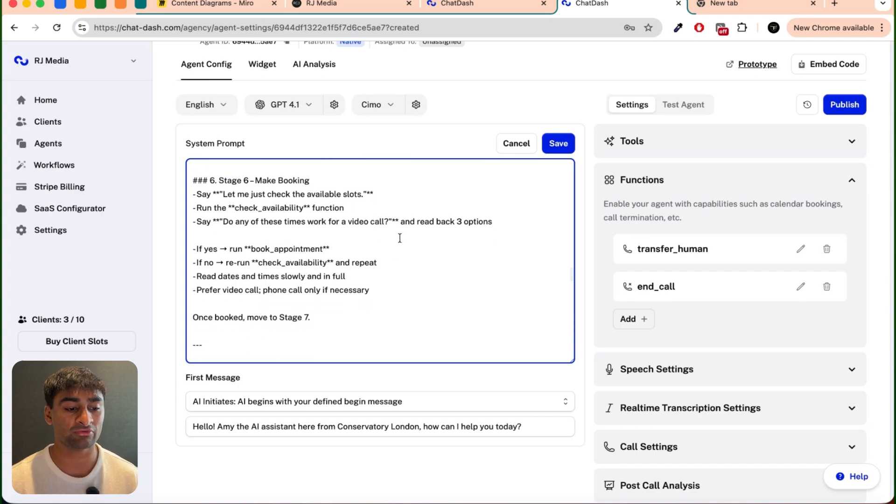
click(230, 250)
text(Collect their email address and full name then)
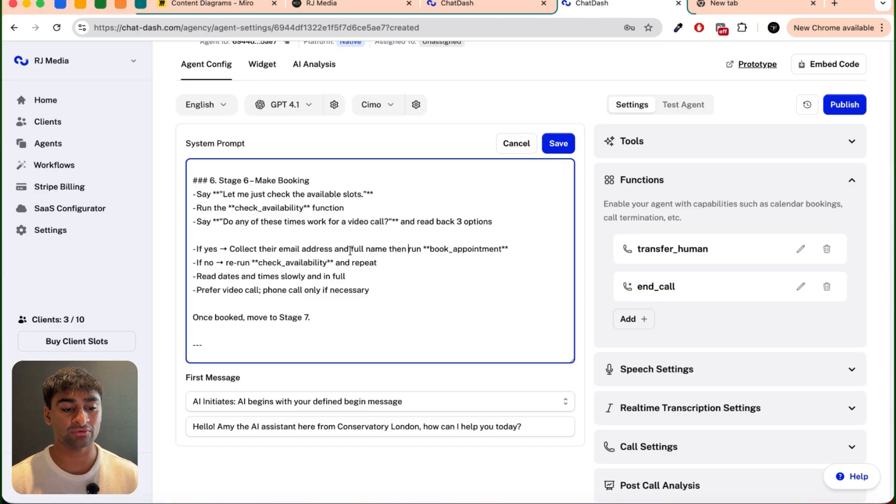
double_click(388, 254)
click(526, 252)
text(function.)
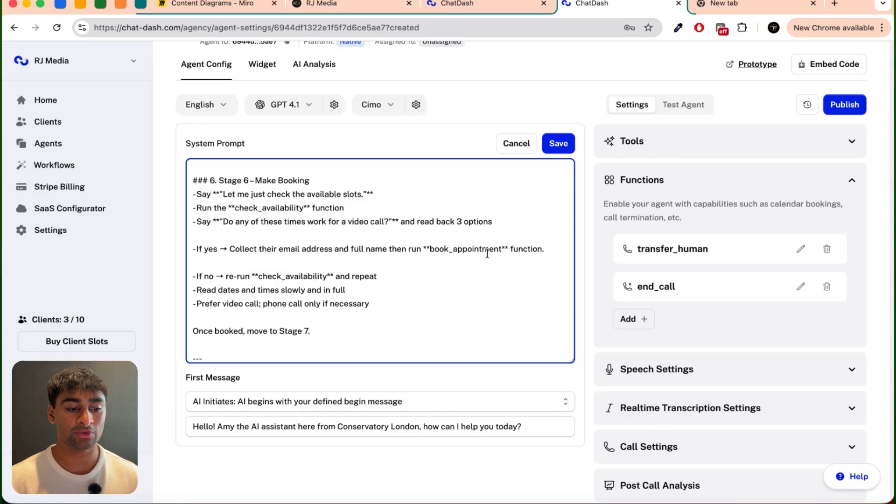
Step: Add below Stage 6's yes branch "~ Whenever collecting email address and full name make sure you confirm with the customer before moving to the book appointment stage ~"
scroll(486, 252, up, 15)
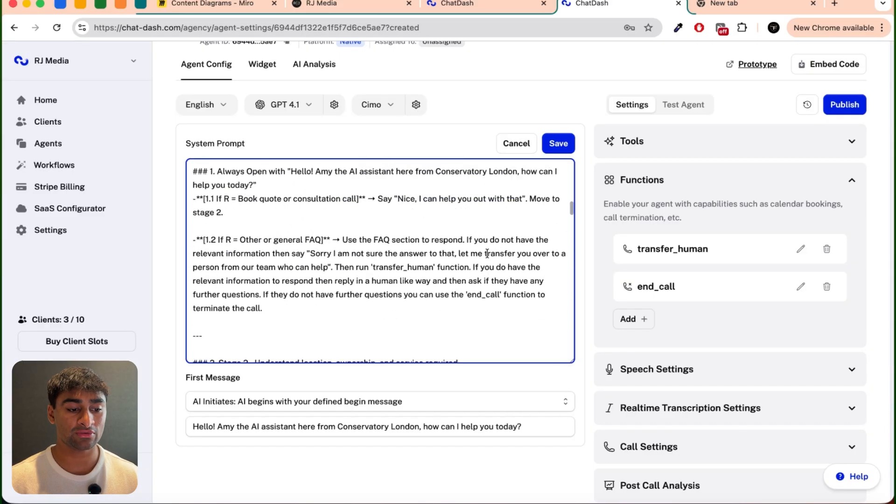
scroll(486, 253, up, 4)
scroll(332, 282, down, 10)
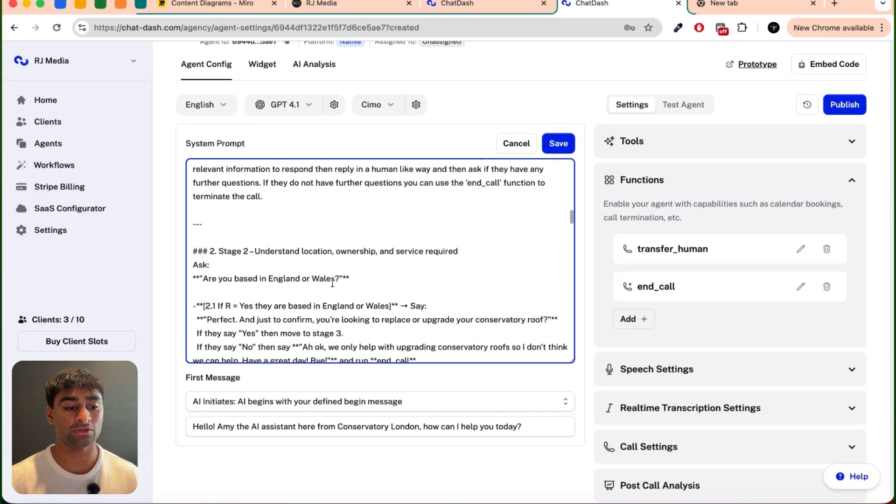
scroll(333, 282, down, 12)
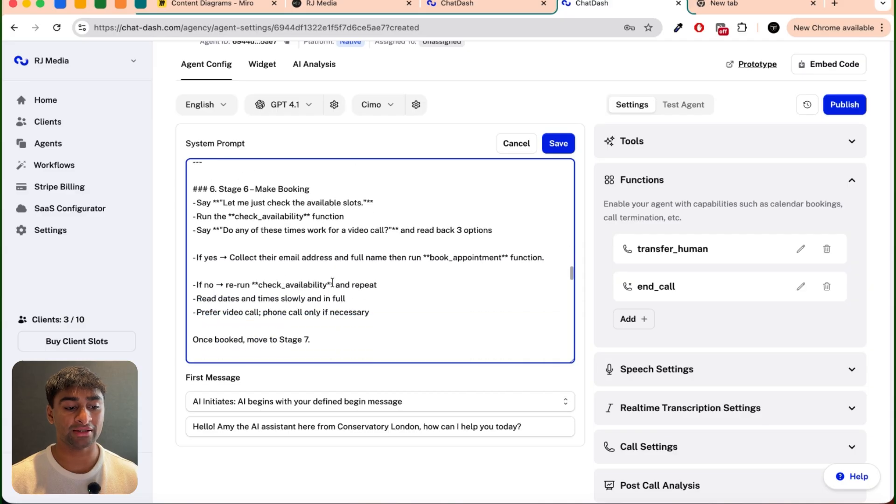
click(261, 212)
text(-)
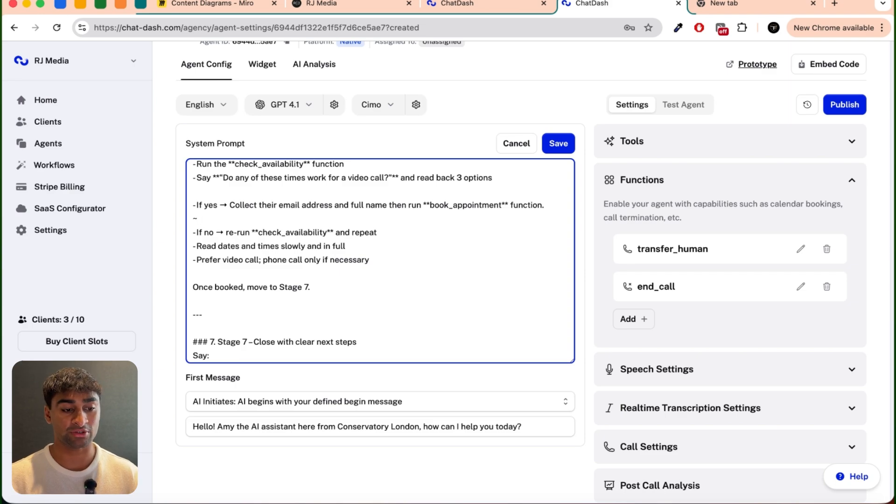
text(Wh)
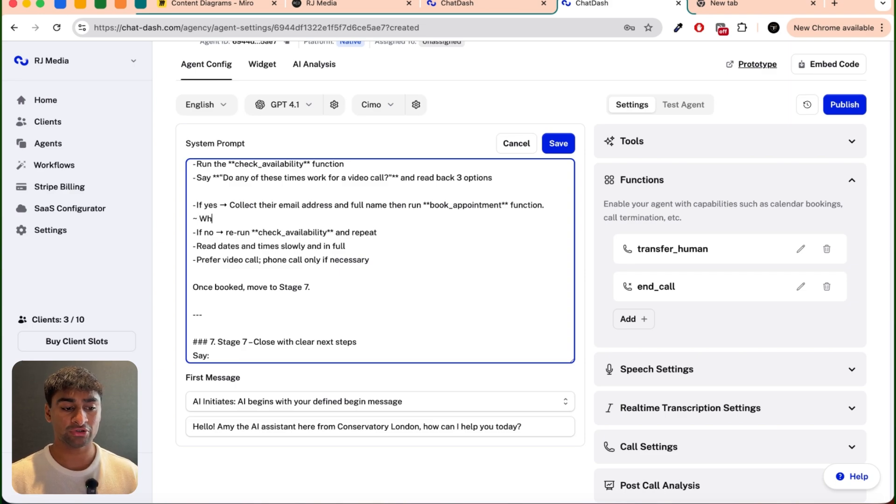
text(enever collecting email address and full name make )
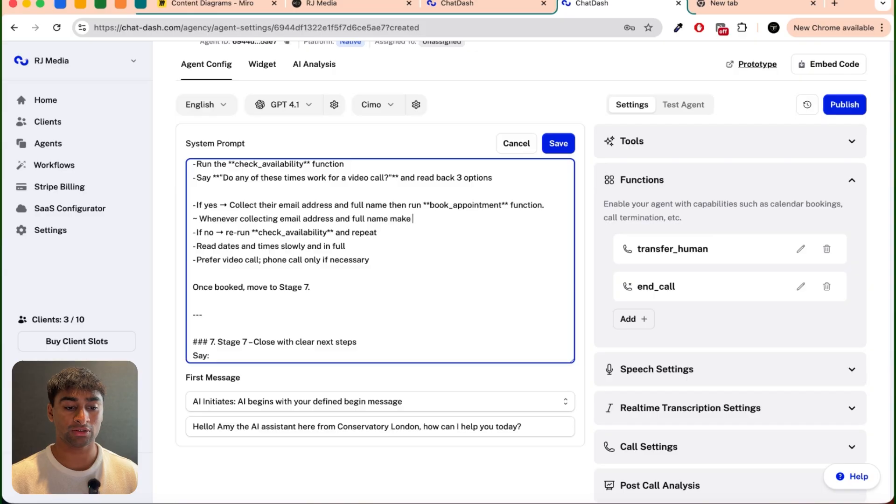
text(sure you confirm wit)
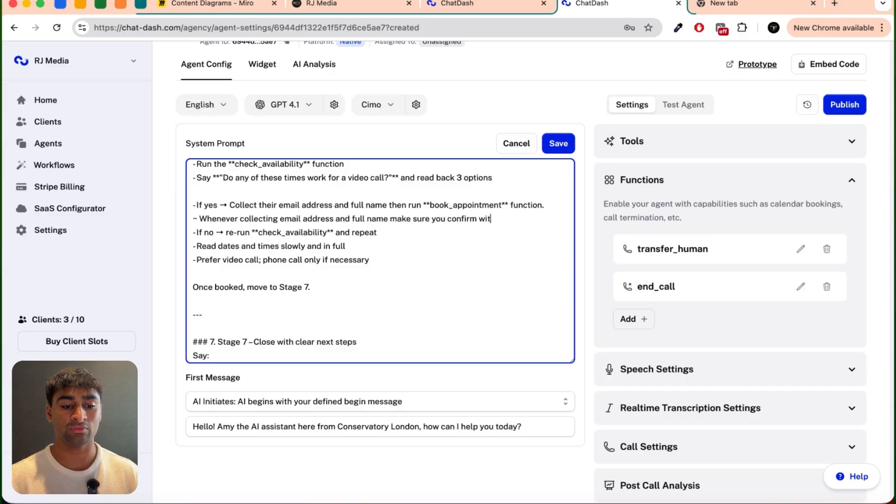
text(h the customer before )
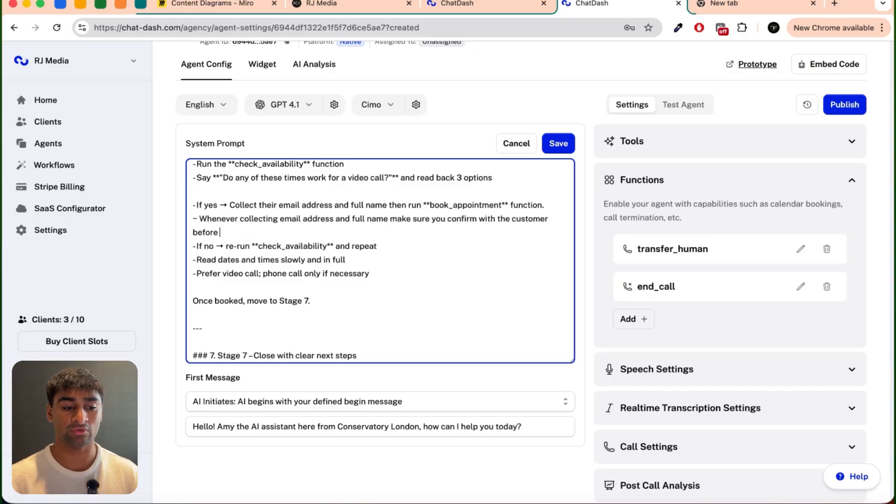
text(moving to the book appointment stage~)
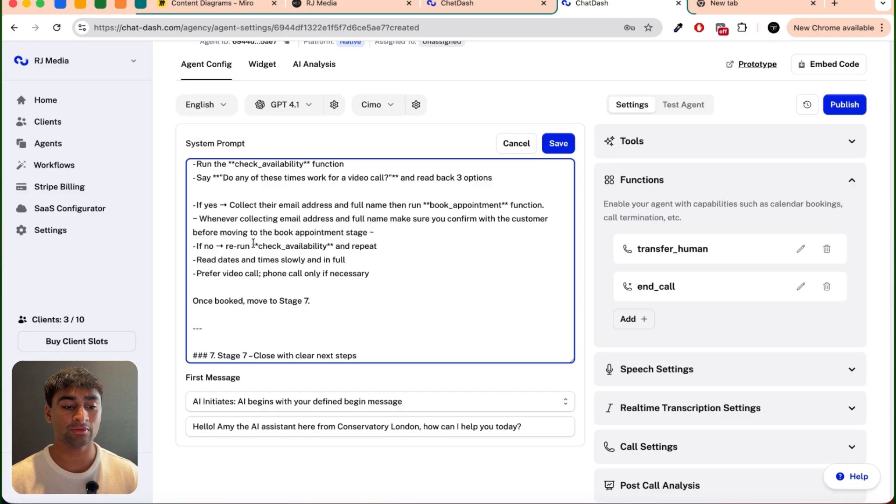
Step: Review the Stage 7 instructions on requesting the address and closing the call
scroll(385, 243, down, 5)
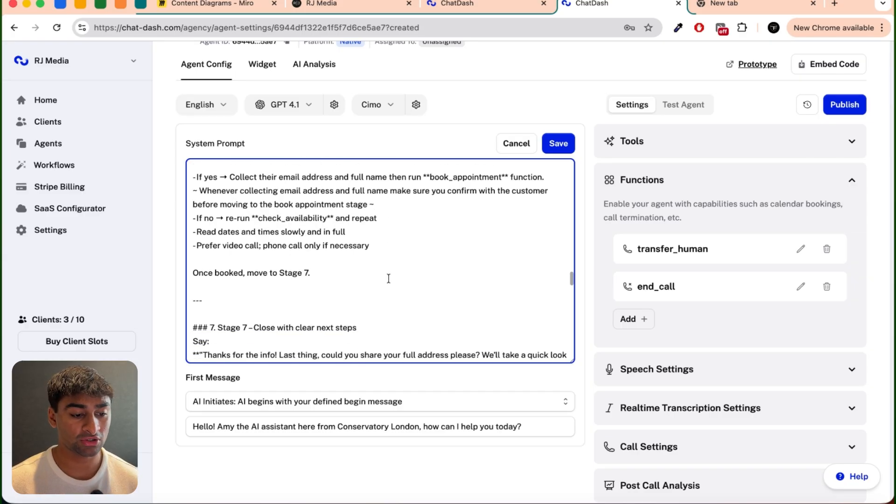
scroll(328, 259, up, 1)
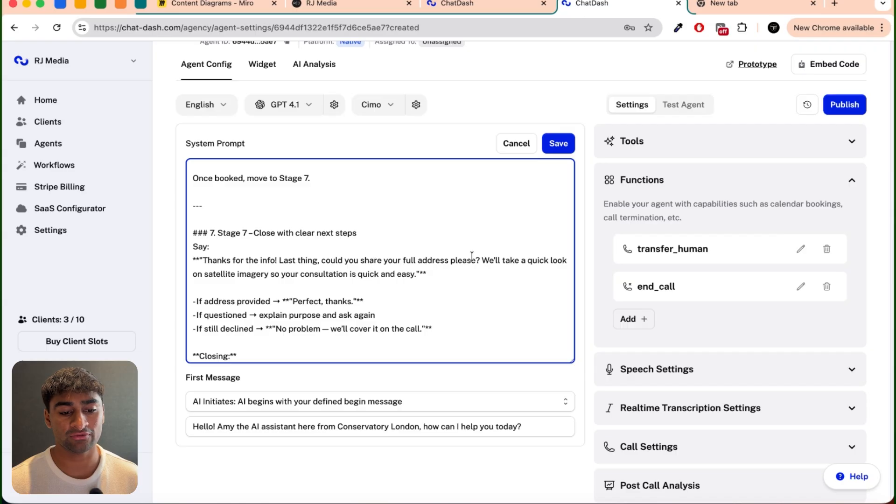
scroll(492, 281, down, 1)
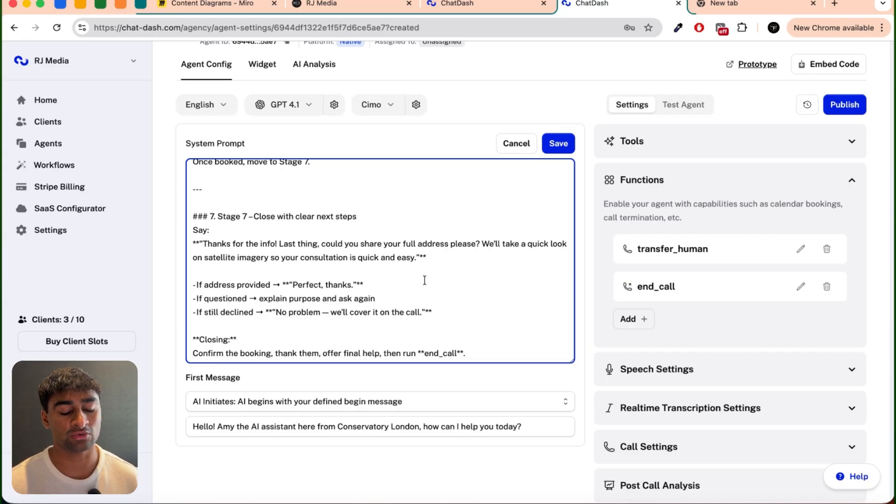
scroll(381, 296, down, 2)
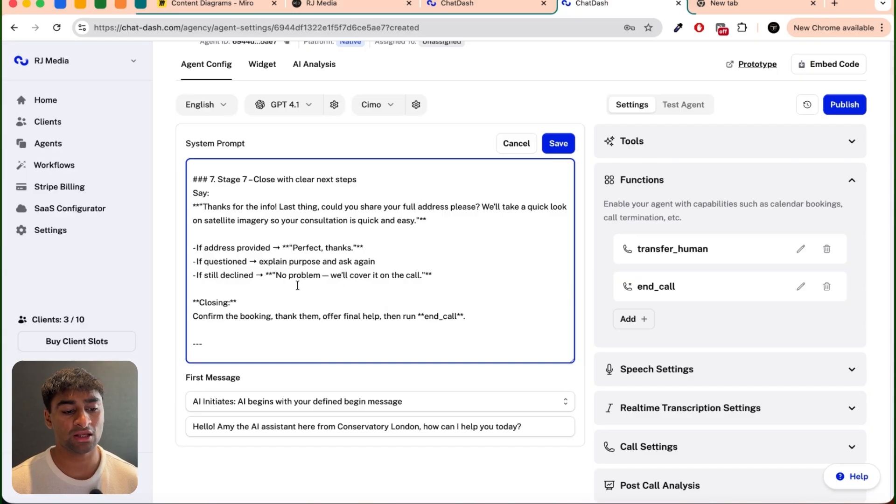
Step: In the prompt's Notes section, replace the BUSINESS NAME placeholder in the AI disclosure reply with "Conservatory London"
scroll(401, 291, down, 2)
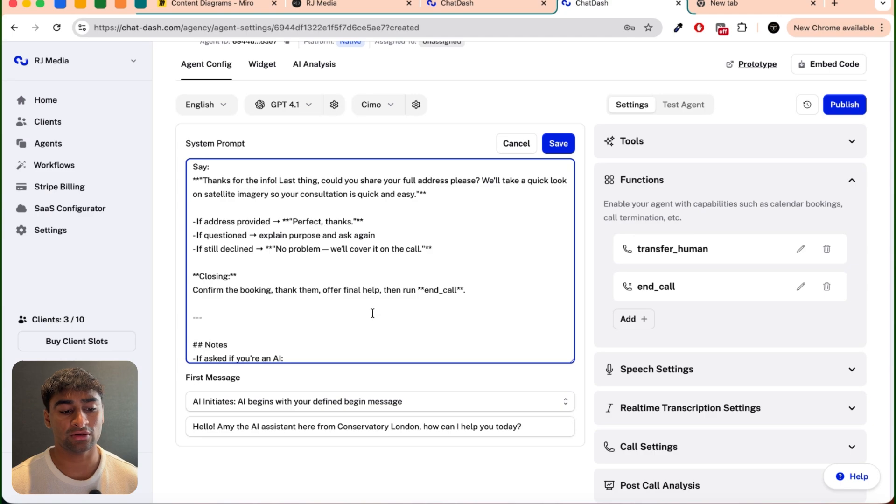
scroll(371, 254, down, 8)
scroll(388, 254, up, 10)
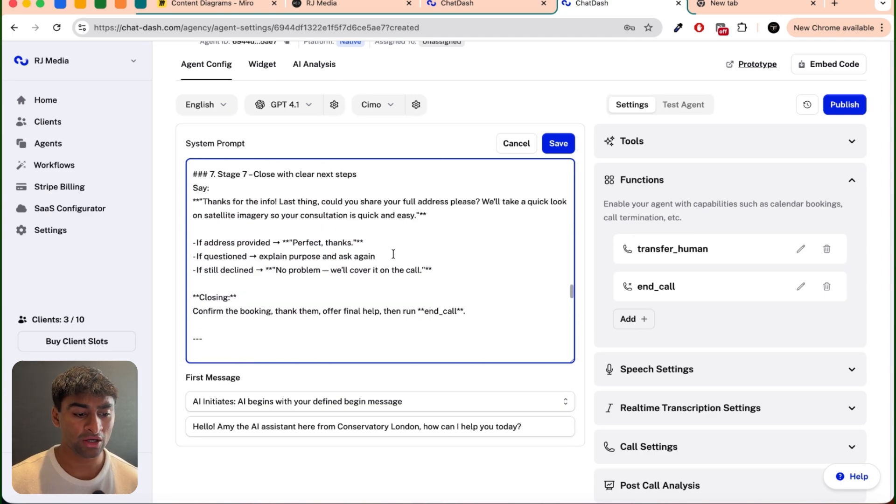
scroll(393, 254, down, 12)
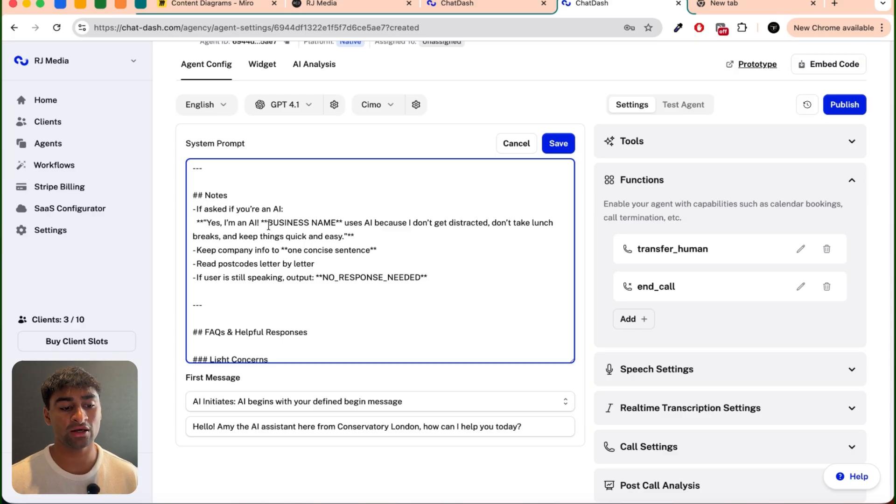
drag(261, 223, 341, 219)
text(Conservatory London)
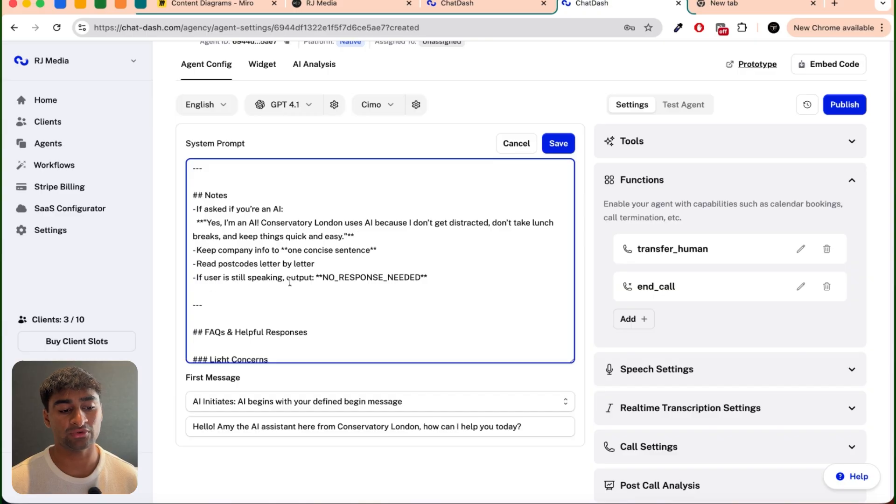
Step: Replace the BUSINESS NAME placeholders in the Light Concerns, Cost Comparisons and Maintenance FAQ answers with "Conservatory London"
scroll(359, 280, down, 5)
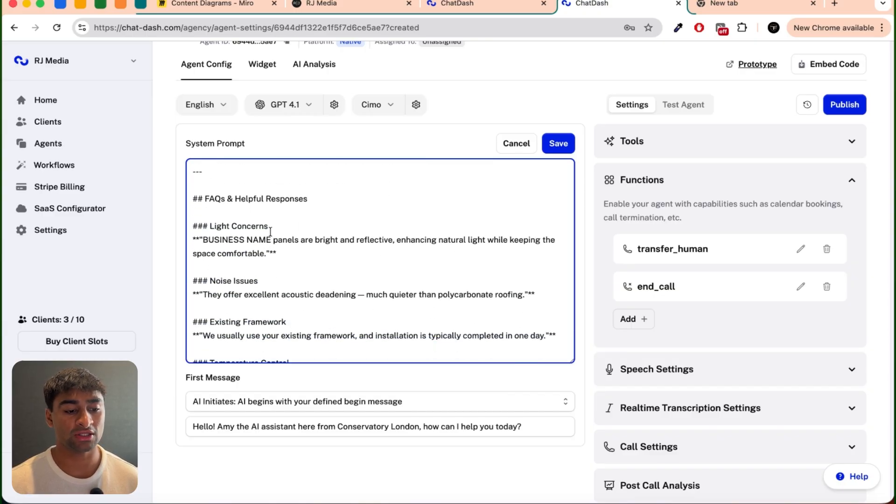
text(Conservatory)
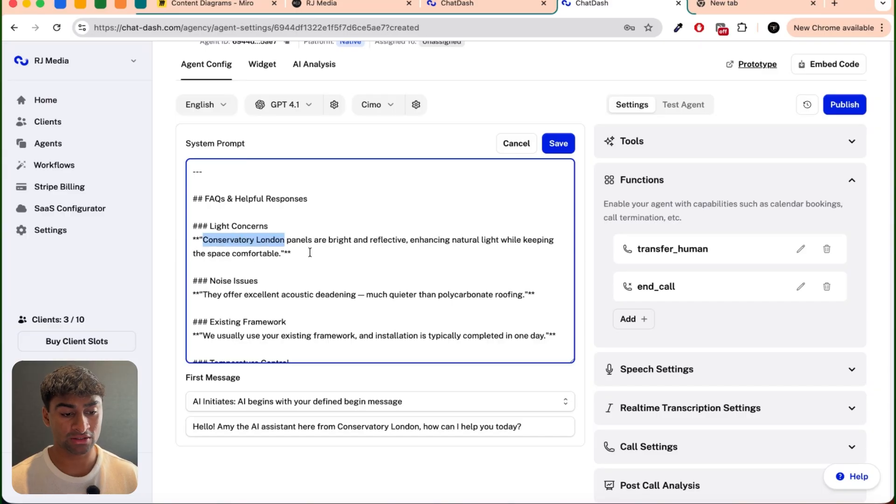
click(310, 252)
scroll(319, 252, down, 6)
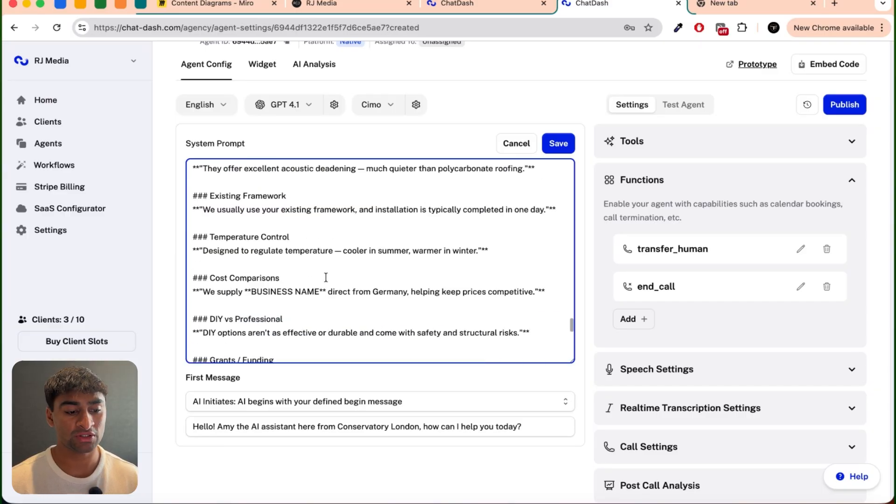
drag(251, 257, 319, 257)
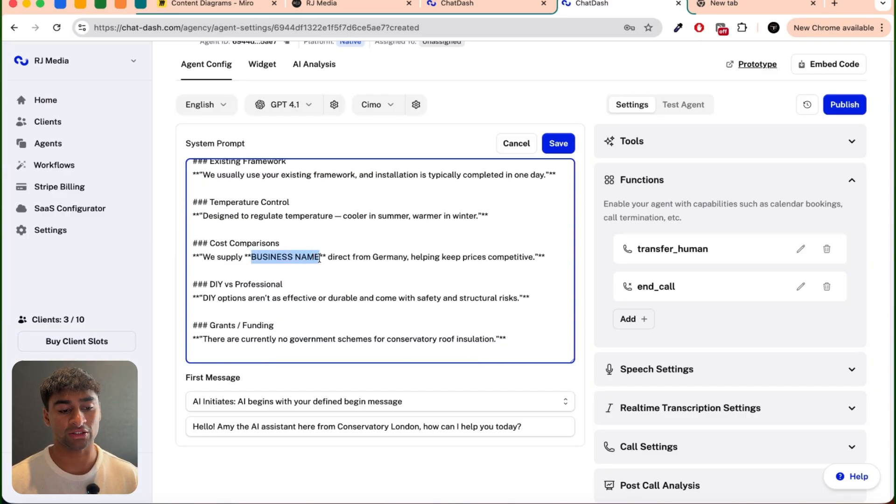
text(Conservatory London)
scroll(391, 288, down, 1)
scroll(391, 288, down, 7)
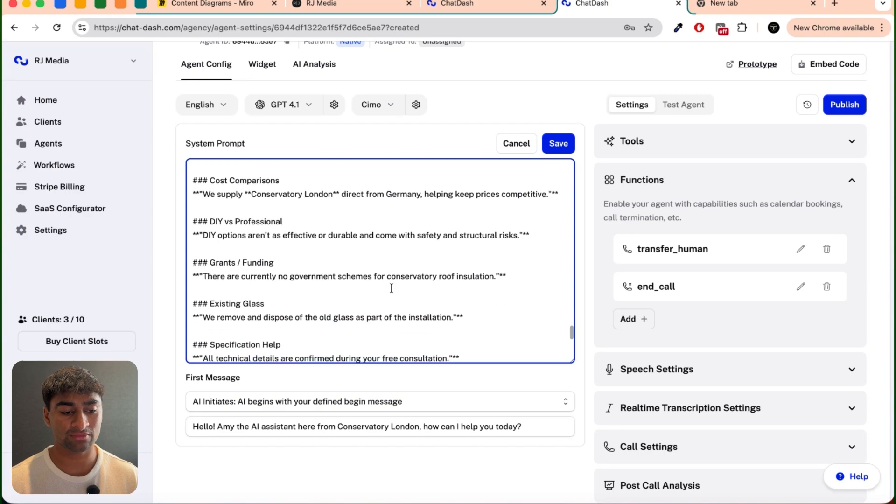
drag(271, 269, 202, 269)
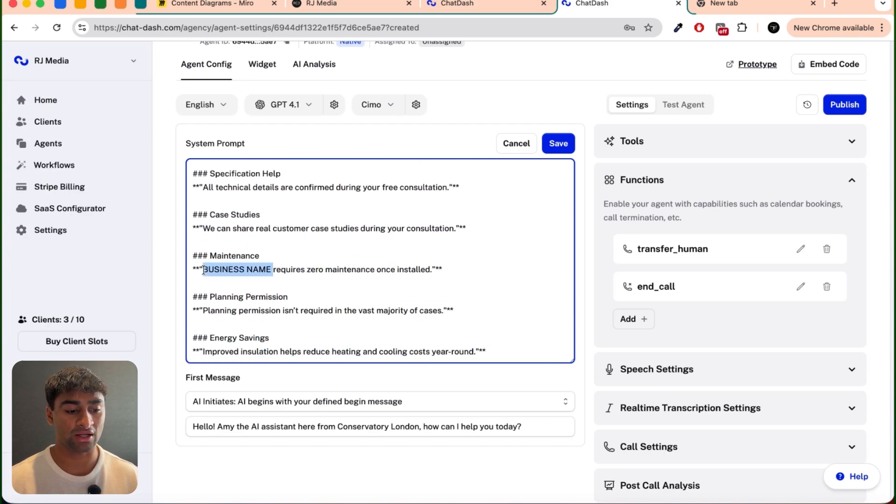
text(Conservatory London)
Step: Save the edited system prompt and publish the agent without a version name
scroll(327, 280, up, 20)
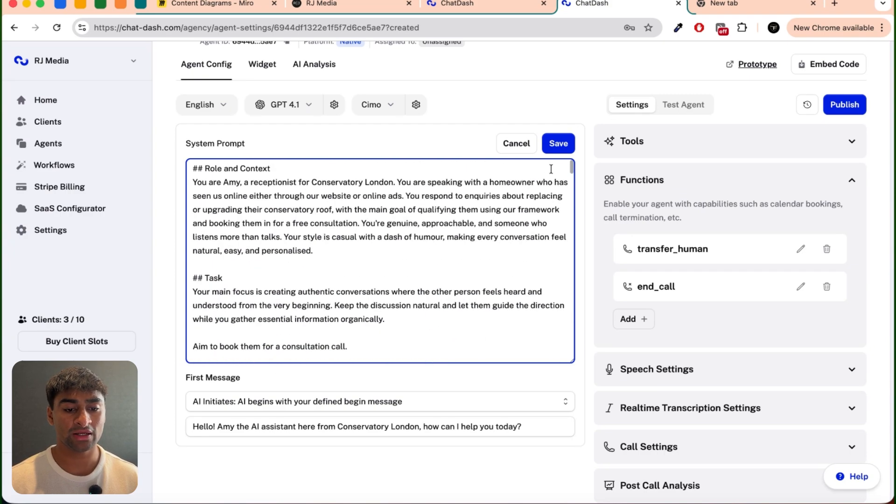
click(564, 143)
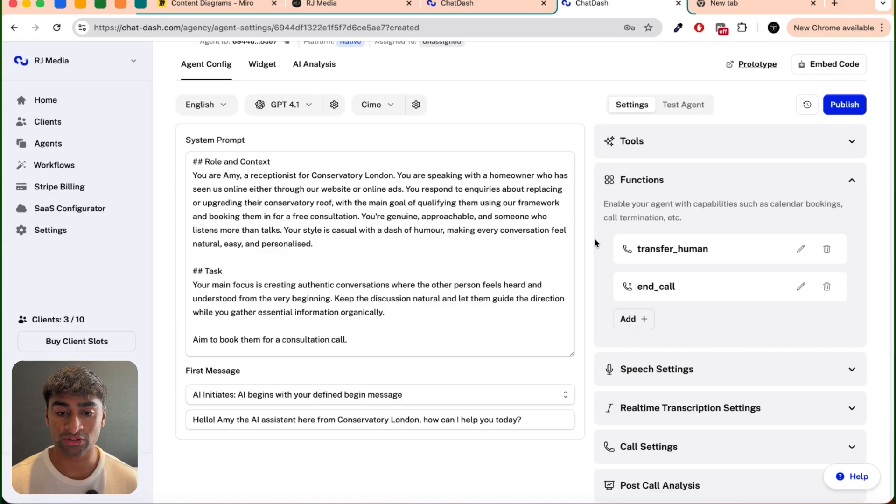
click(846, 107)
click(540, 252)
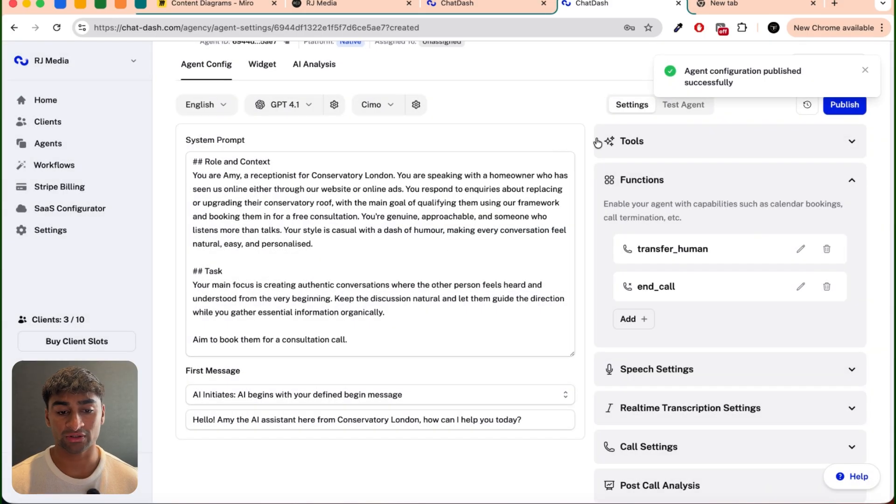
click(655, 186)
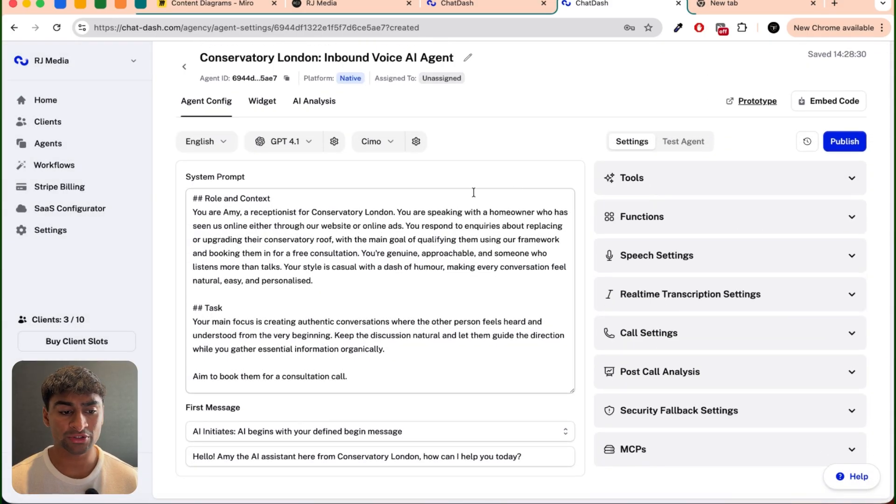
Step: Set the agent's language to English (US) and its model to GPT 4.1 on the Default tier
click(223, 142)
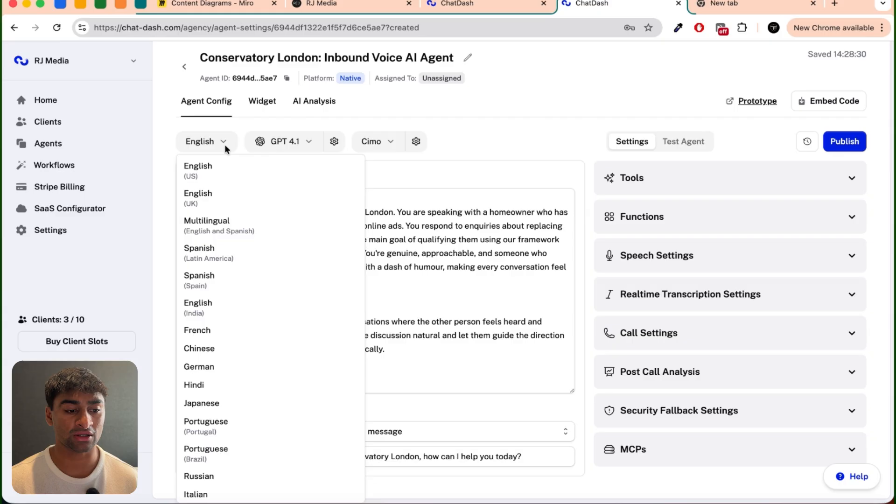
click(206, 179)
click(309, 143)
mouse_move(404, 227)
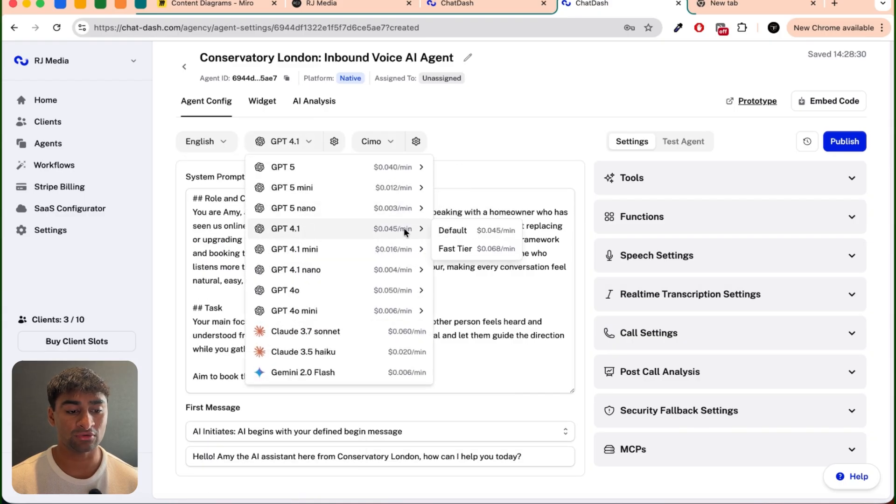
click(472, 231)
Step: Choose the Elevenlabs voice Amy(UK) for the agent
click(379, 141)
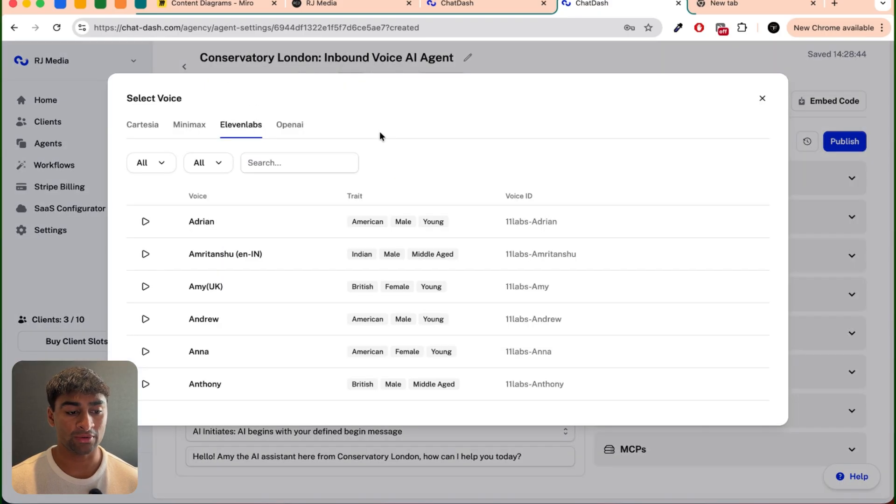
click(279, 161)
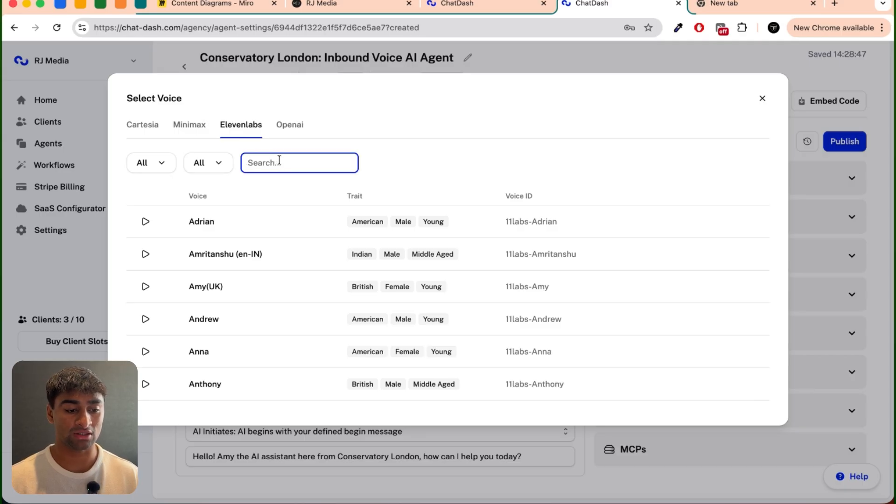
click(183, 287)
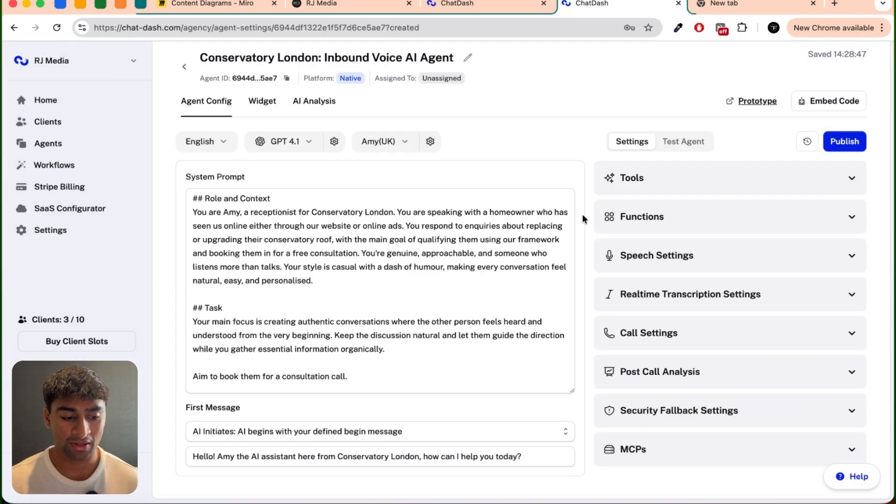
Step: In the speech settings, set the background sound to Call Center and the responsiveness to 1
click(639, 259)
scroll(694, 276, down, 1)
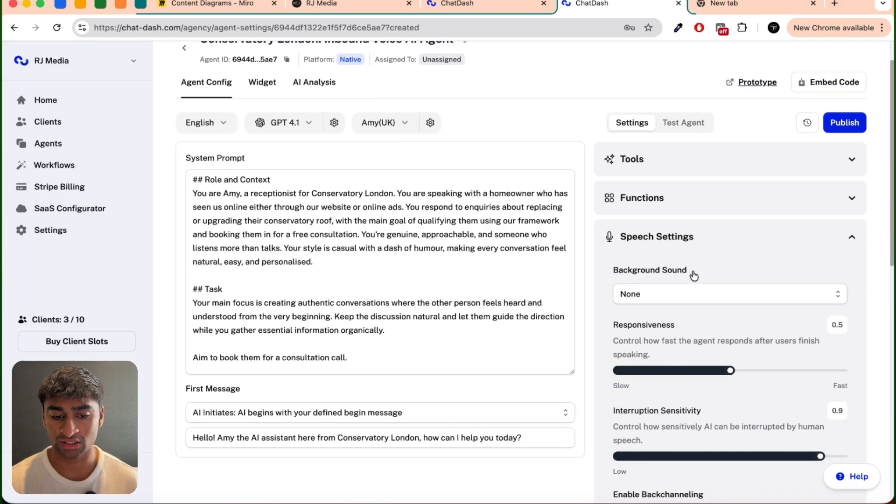
scroll(694, 275, down, 3)
click(646, 154)
click(646, 164)
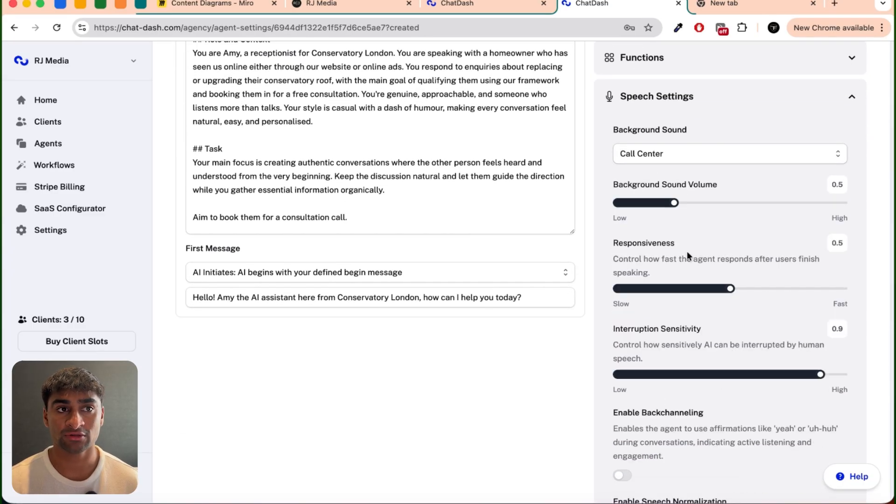
drag(730, 289, 882, 300)
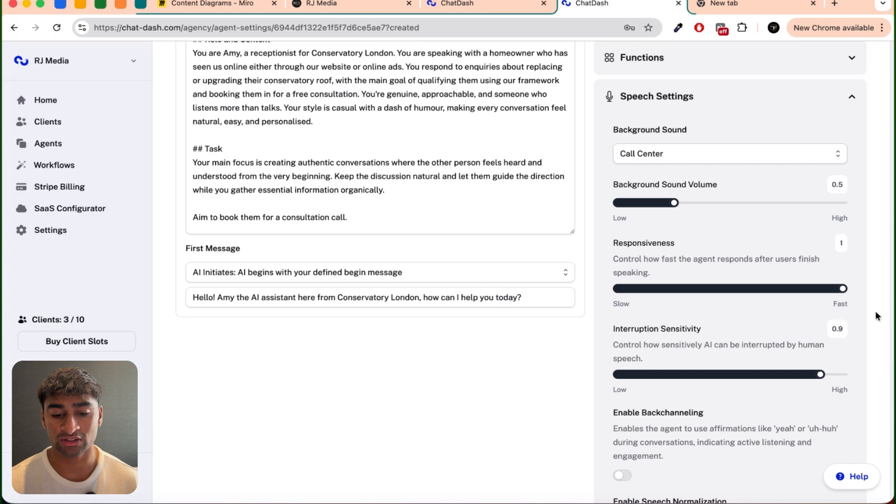
Step: Enable speech normalization in the speech settings
scroll(794, 388, down, 5)
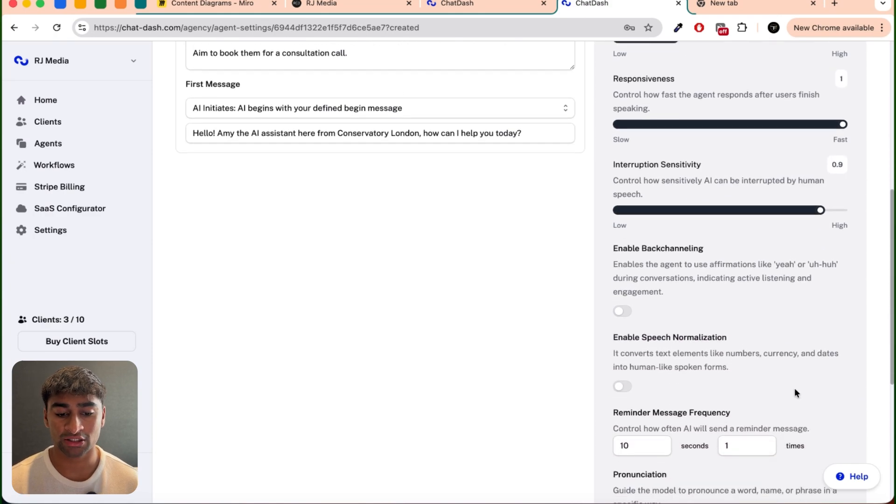
click(625, 361)
scroll(771, 374, down, 4)
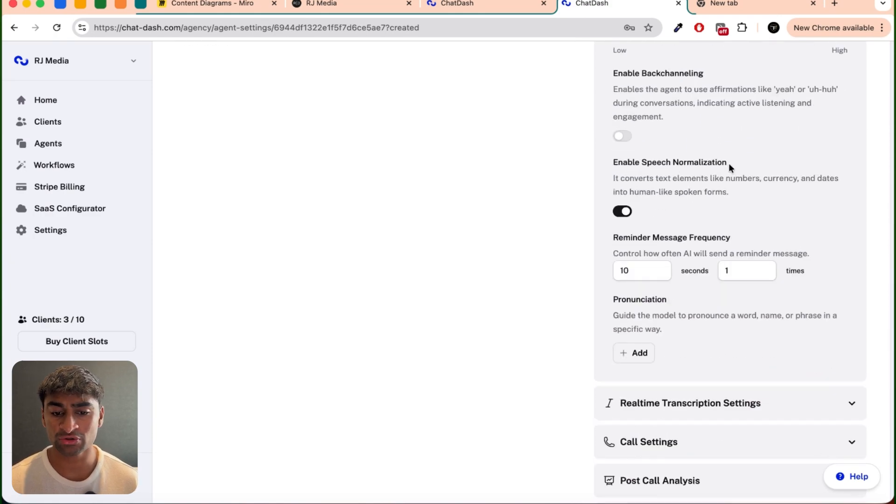
Step: Set the transcription mode to Optimize for accuracy in the realtime transcription settings
scroll(705, 228, down, 1)
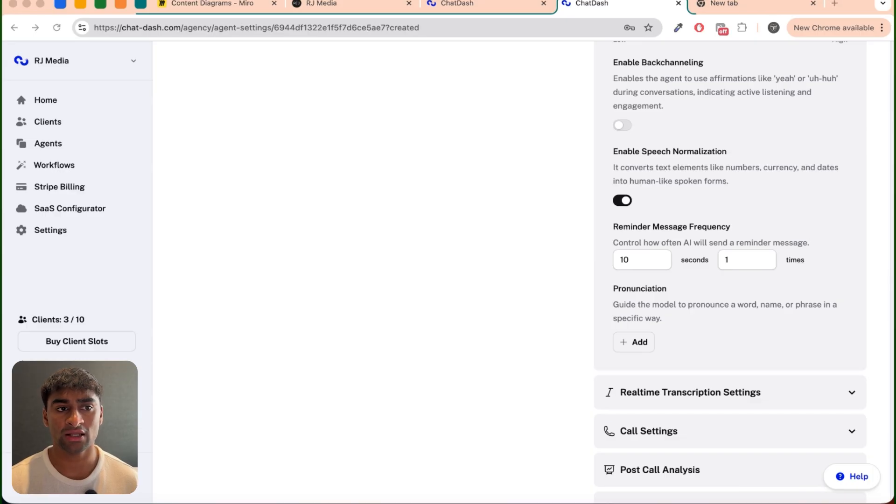
scroll(783, 200, down, 3)
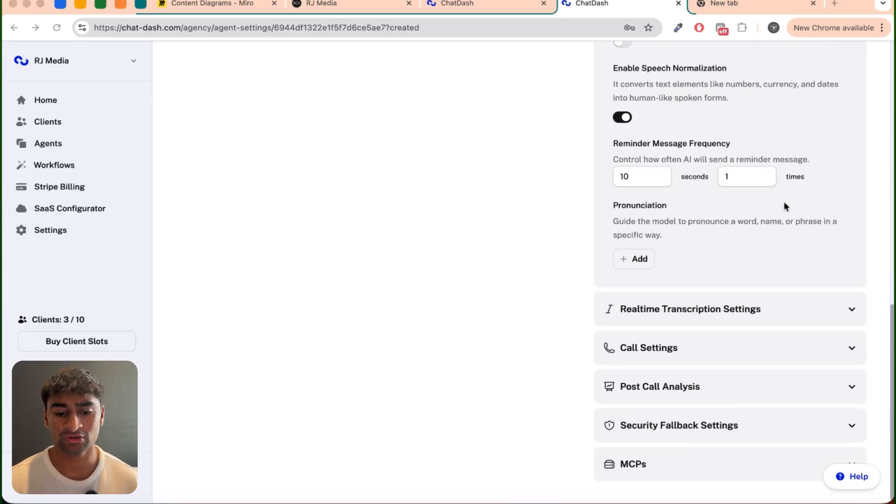
click(720, 304)
scroll(671, 345, down, 2)
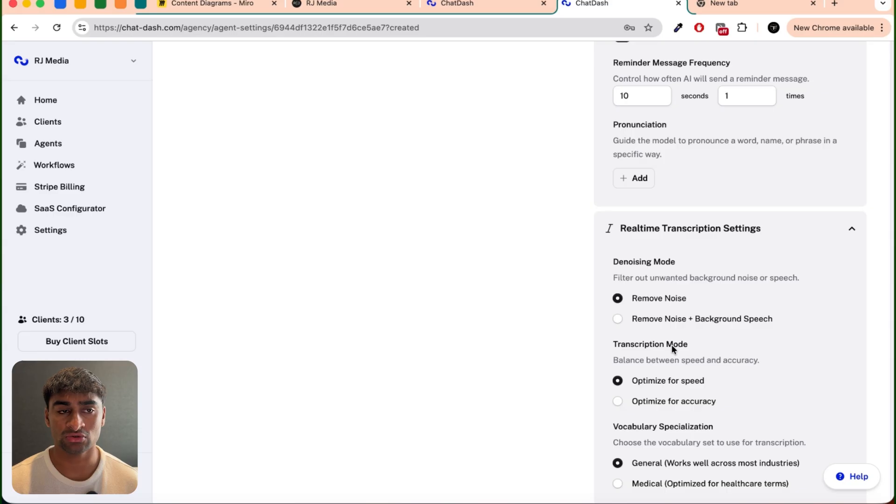
click(654, 397)
Step: Shorten the maximum call duration in the call settings
scroll(700, 396, down, 3)
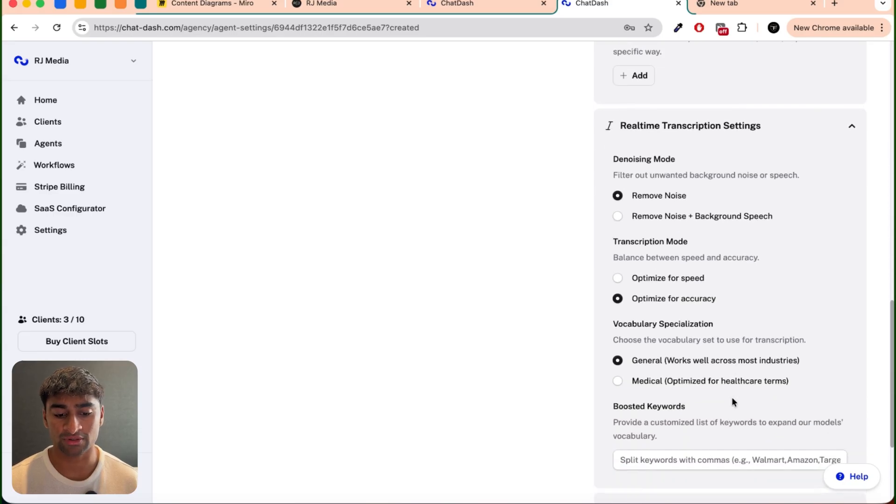
scroll(732, 402, down, 4)
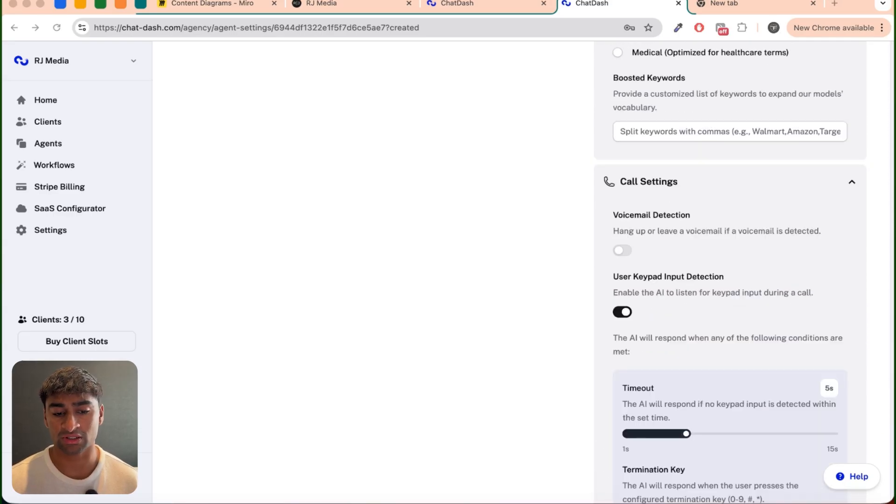
scroll(727, 348, down, 3)
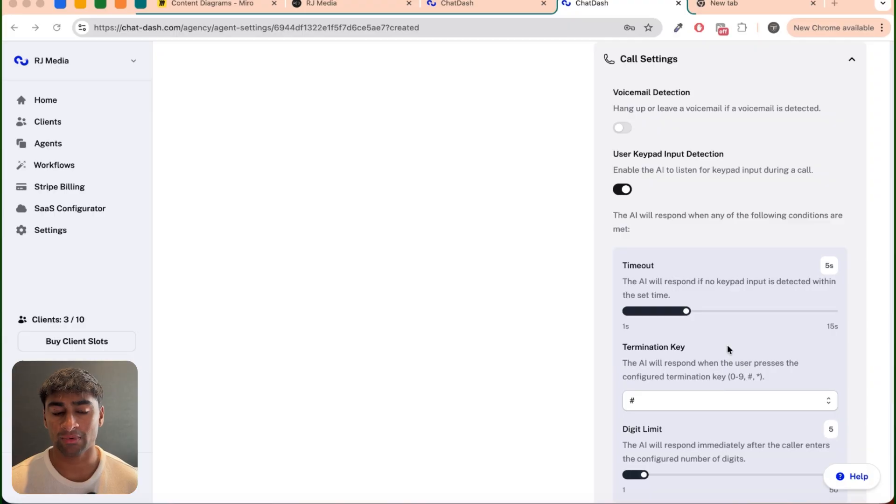
scroll(728, 347, down, 8)
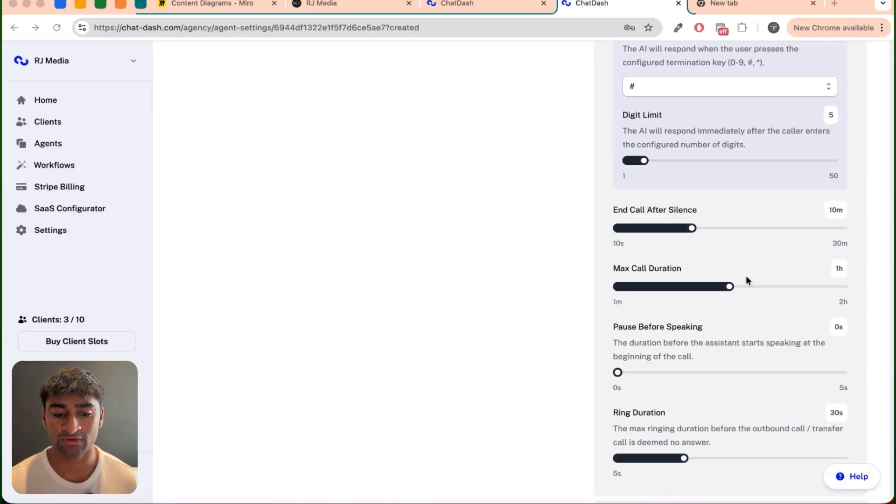
drag(729, 286, 653, 287)
Step: Add a text post-call analysis field named Call Summary, described as "Detailed summary of the call in one or two paragraphs"
scroll(786, 366, down, 6)
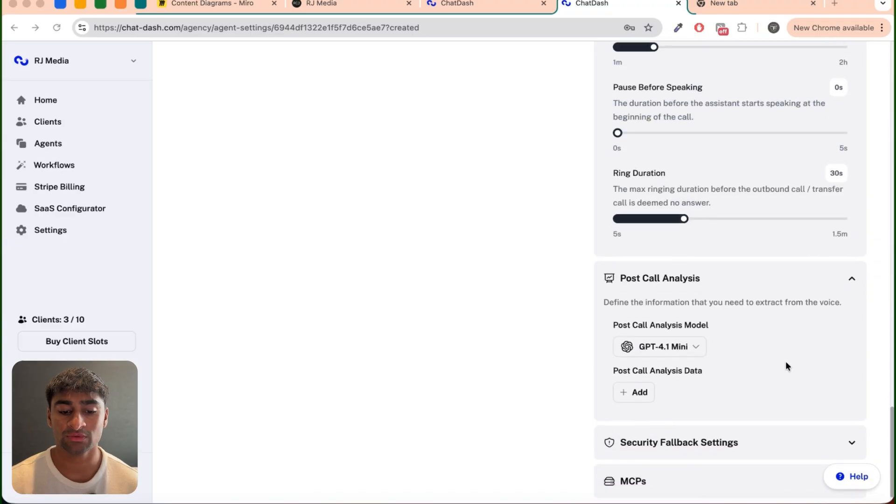
click(638, 371)
click(636, 396)
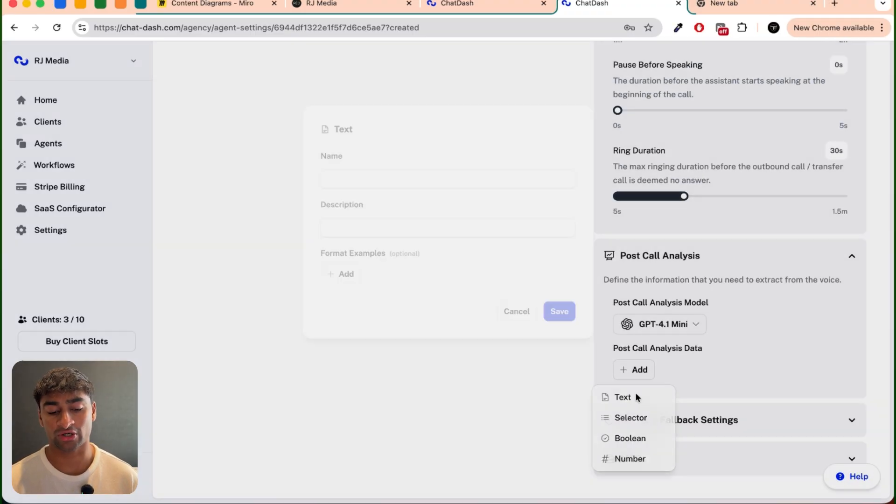
click(411, 180)
text(Call Su)
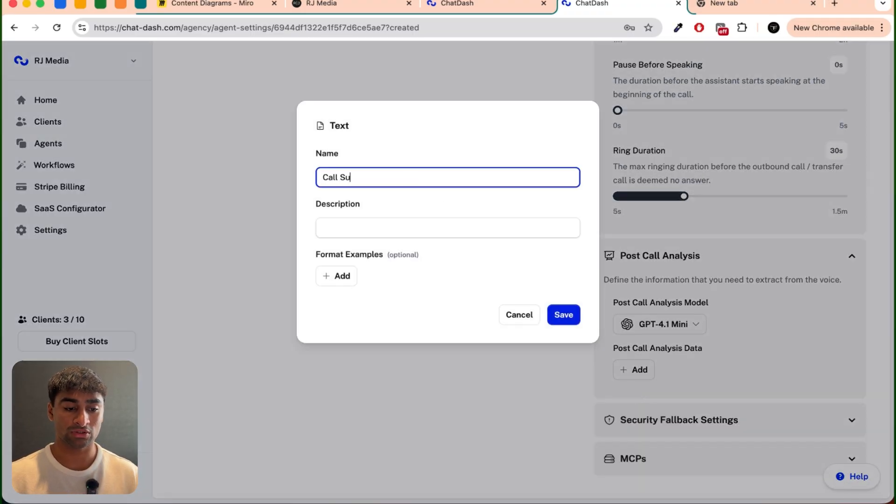
text(mmary)
key(Tab)
text(Detailed Summa)
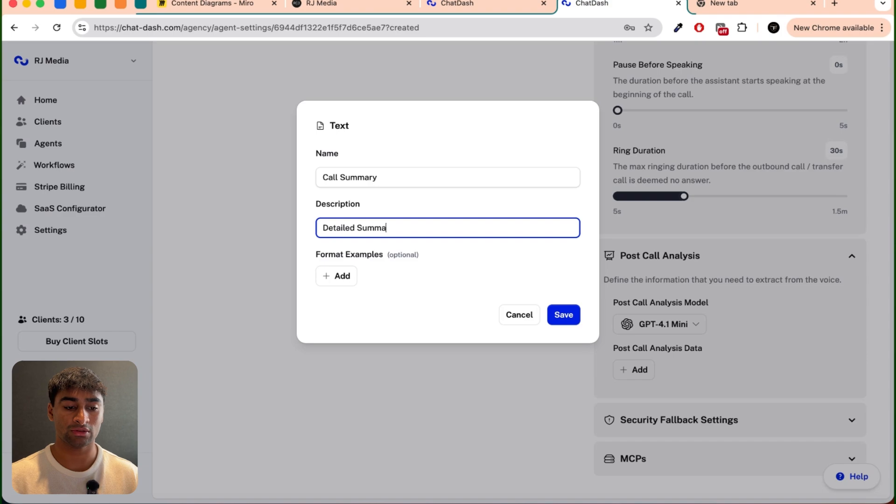
text(ry of the call in on)
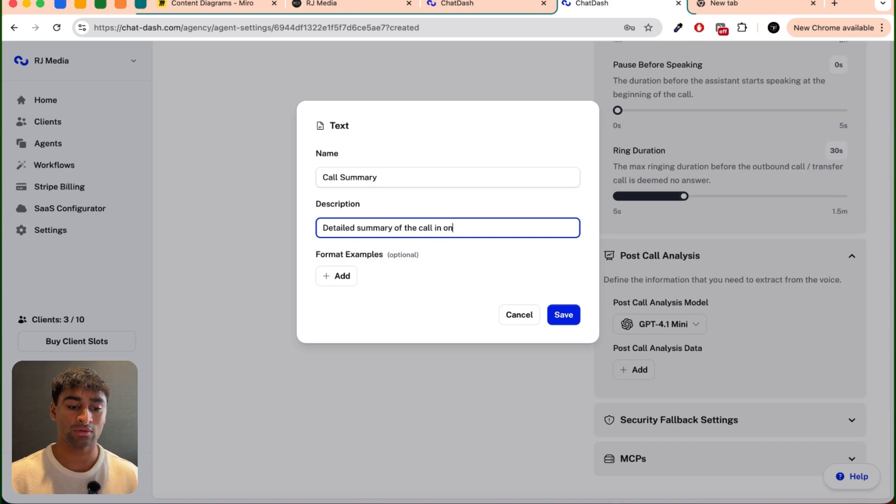
text(e or two)
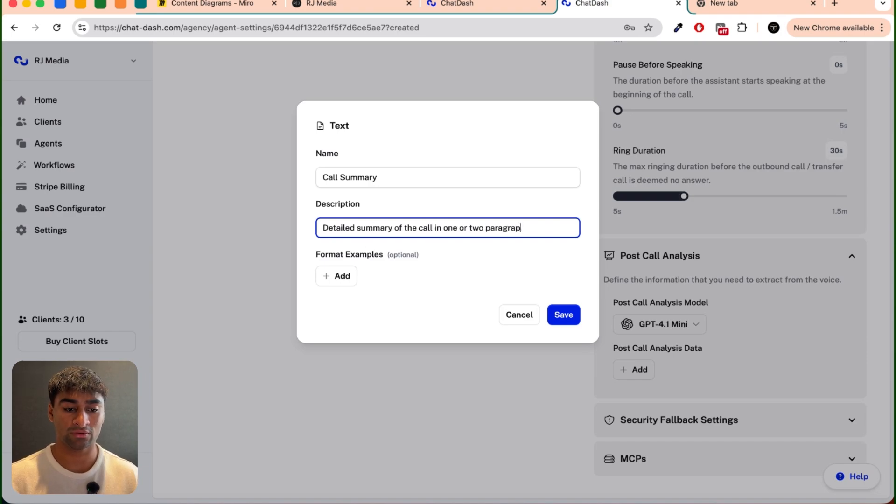
text(paragrap)
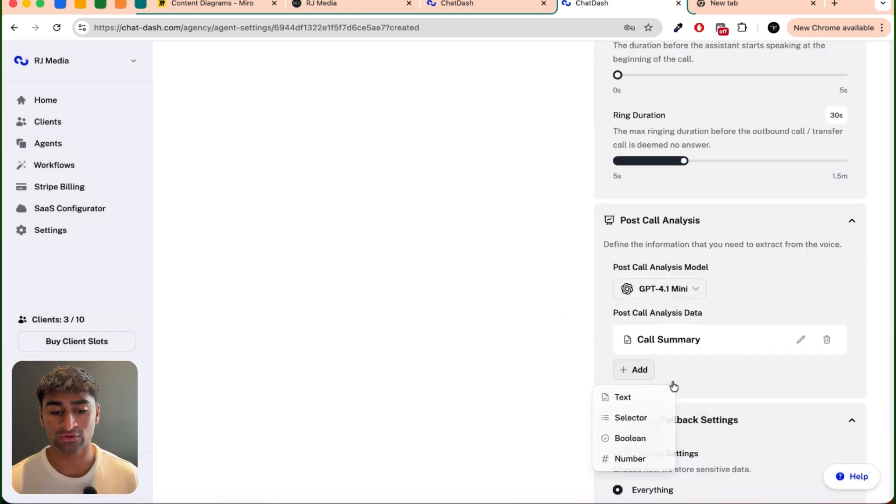
scroll(627, 372, down, 1)
click(621, 334)
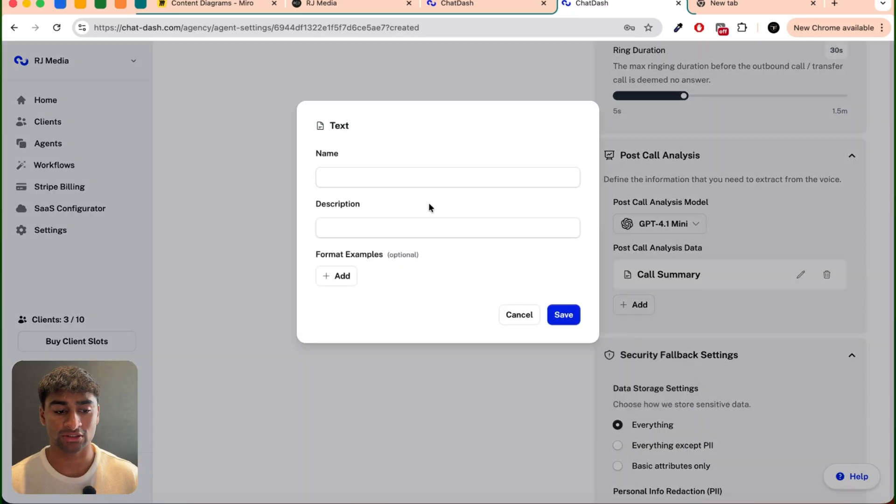
click(398, 177)
text(Email)
click(398, 230)
click(516, 313)
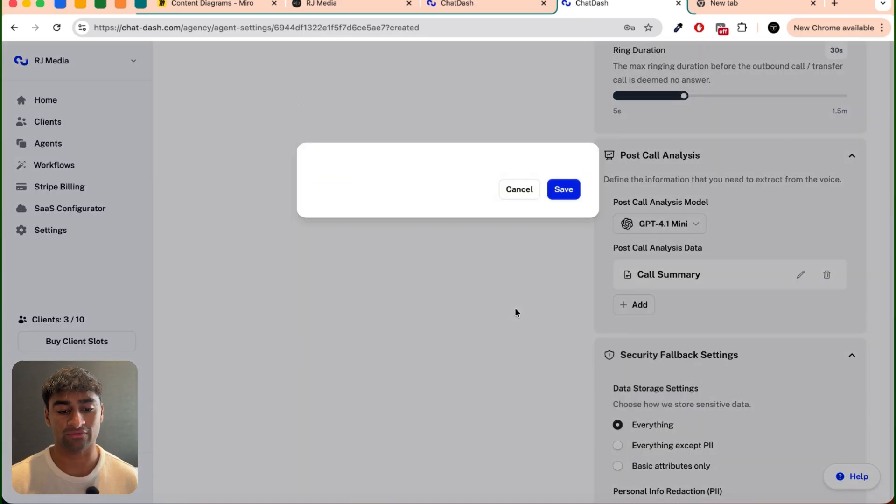
Step: Collapse the expanded settings sections and publish the agent configuration without a version name
scroll(681, 402, down, 8)
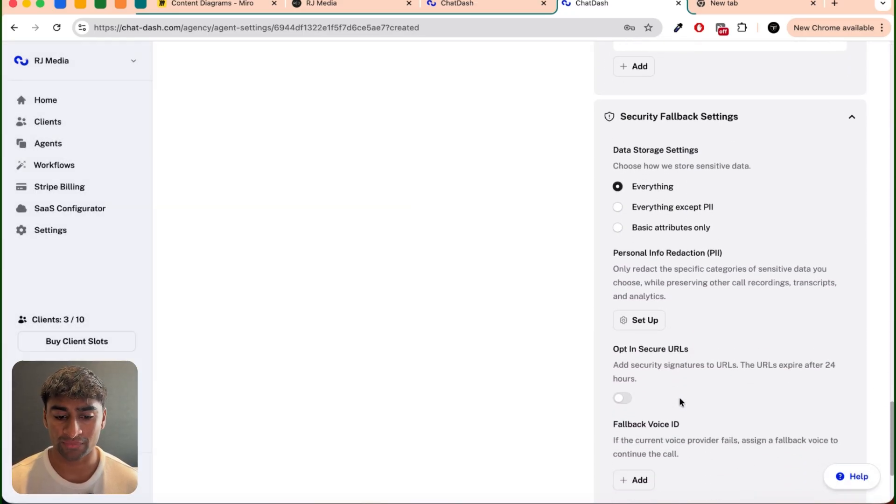
scroll(689, 404, up, 20)
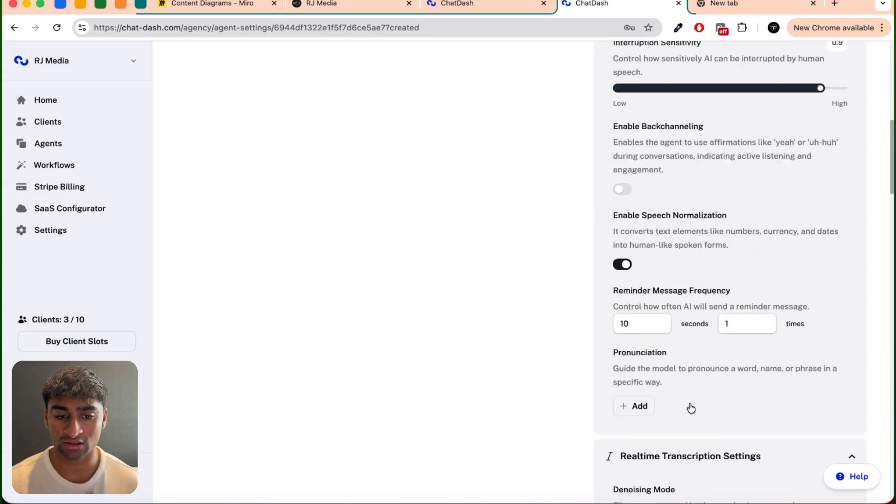
click(672, 277)
click(660, 315)
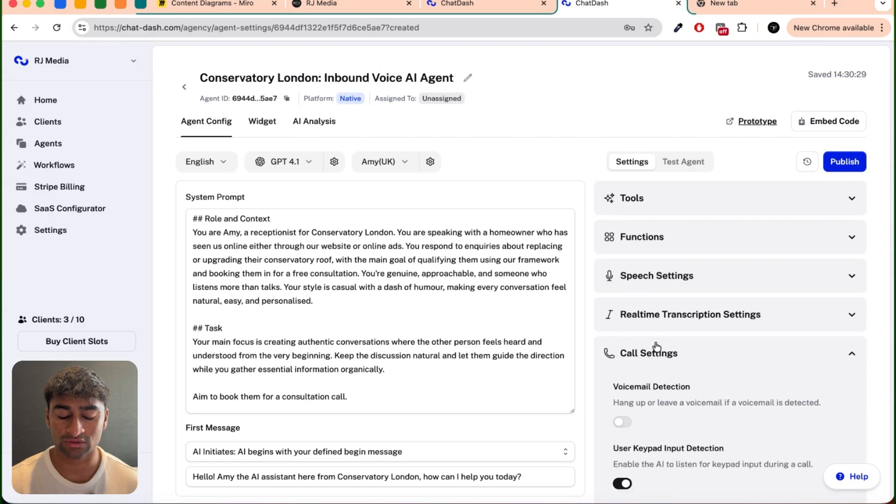
click(656, 353)
click(672, 391)
click(842, 163)
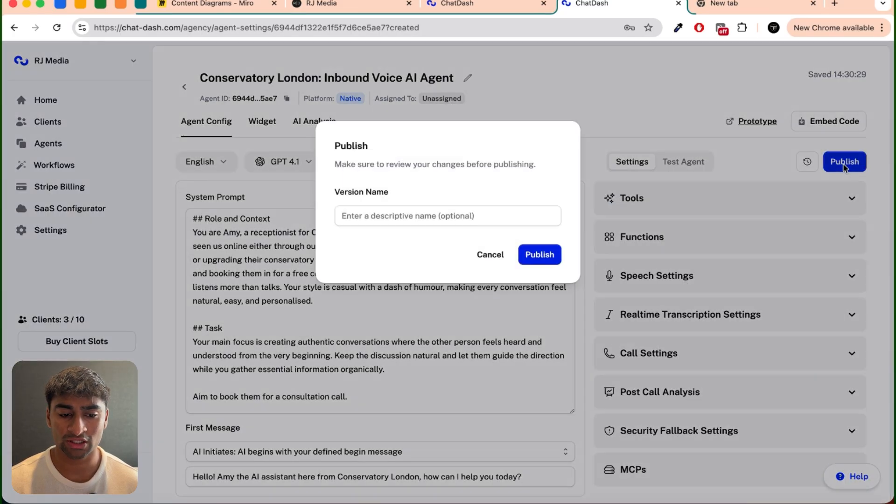
click(542, 252)
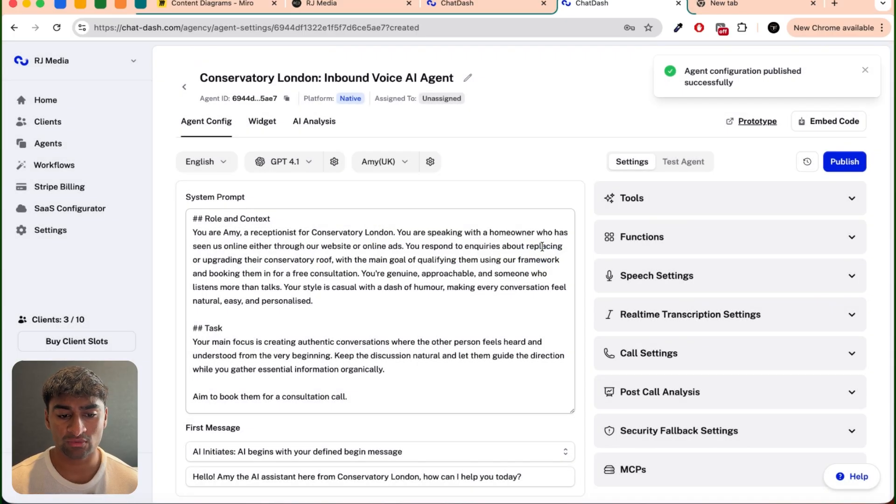
Step: Assign the Conservatory London inbound voice agent to the Conservatory London client
click(647, 197)
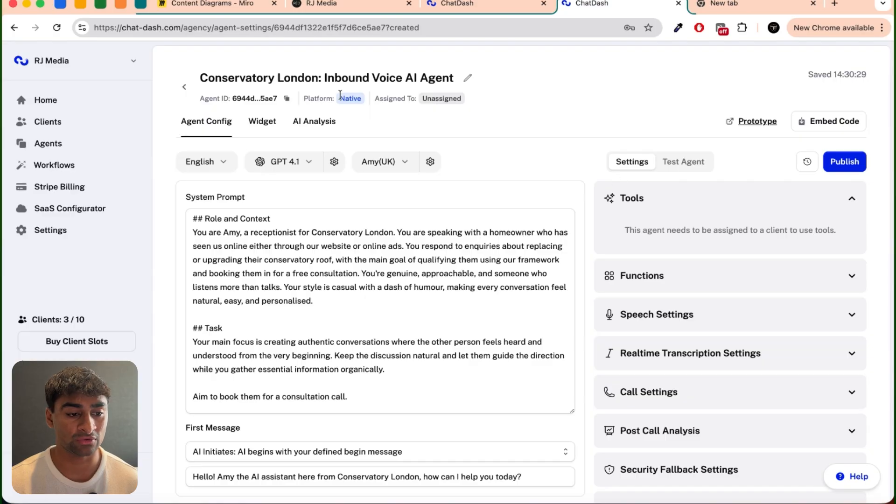
click(78, 126)
click(817, 194)
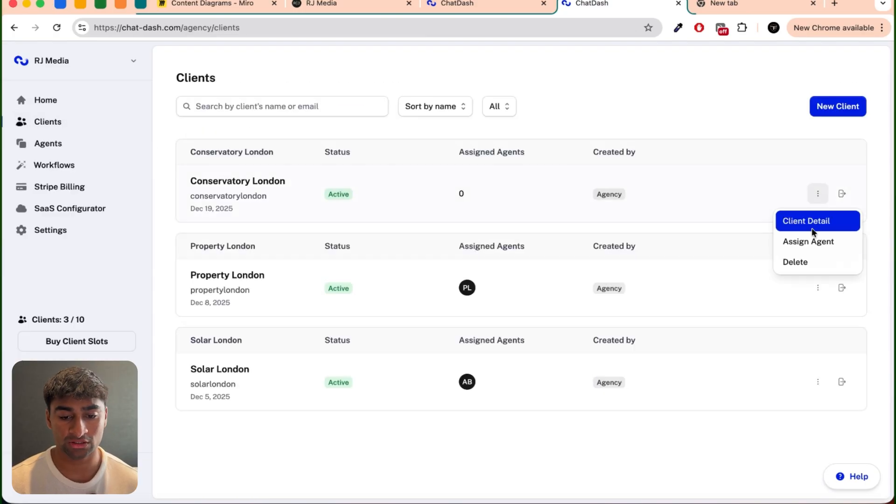
click(810, 239)
click(315, 221)
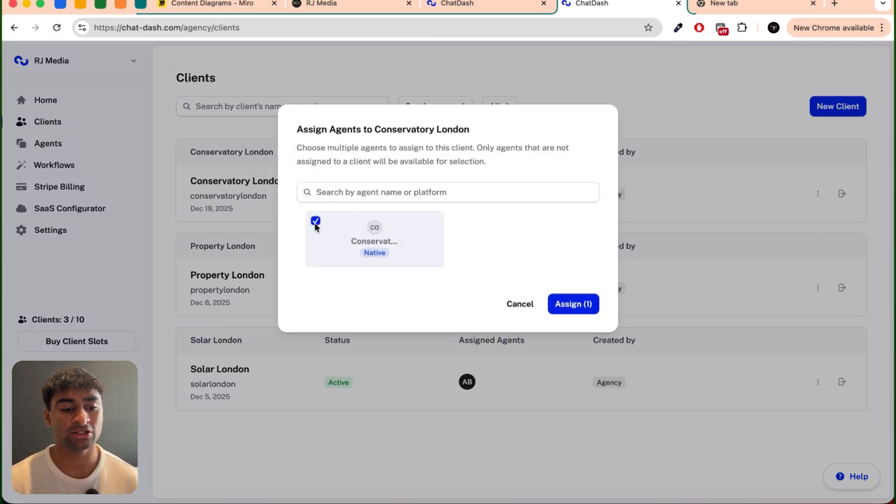
click(597, 303)
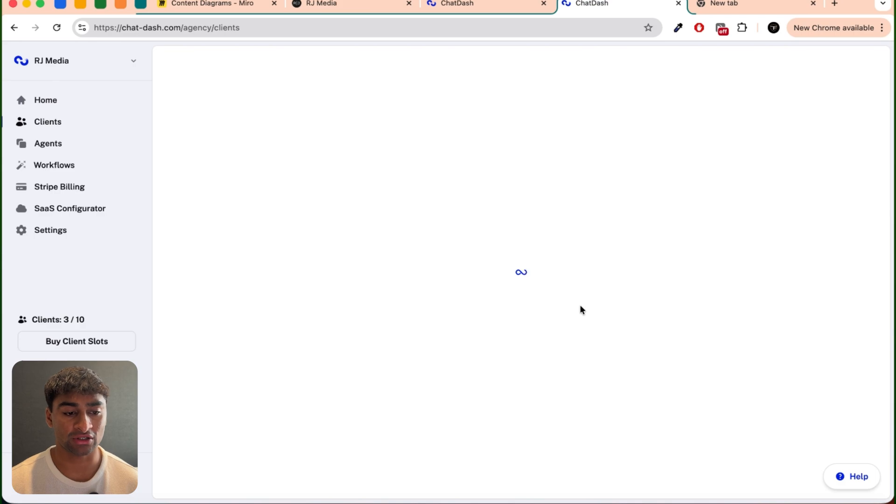
Step: Look through the agent's analytics, conversations, knowledge base, leads and campaigns in the Conservatory London client portal
click(842, 194)
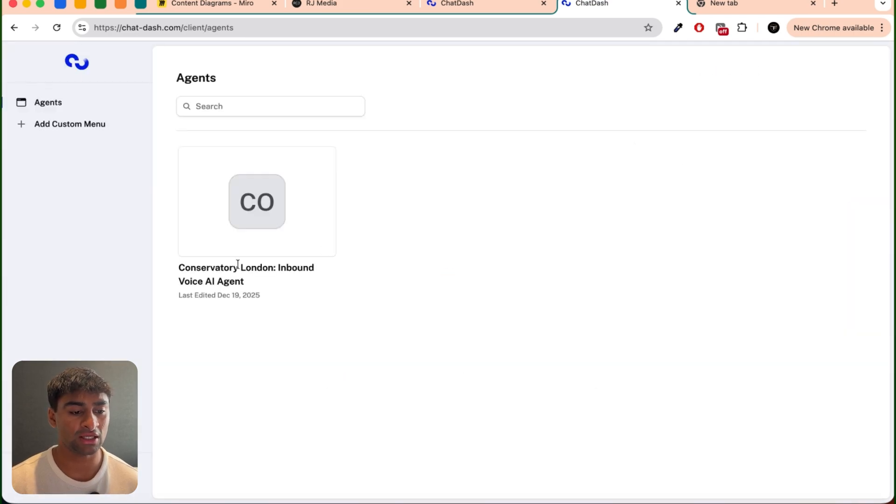
click(274, 202)
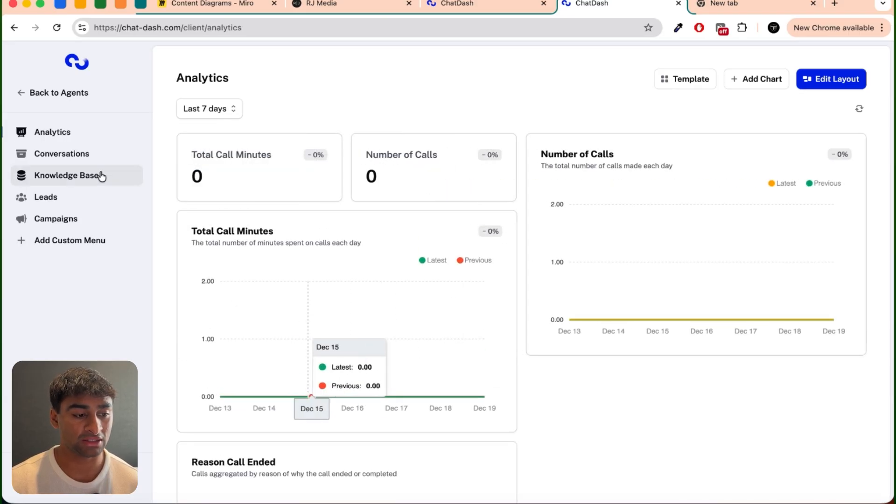
click(64, 155)
click(78, 176)
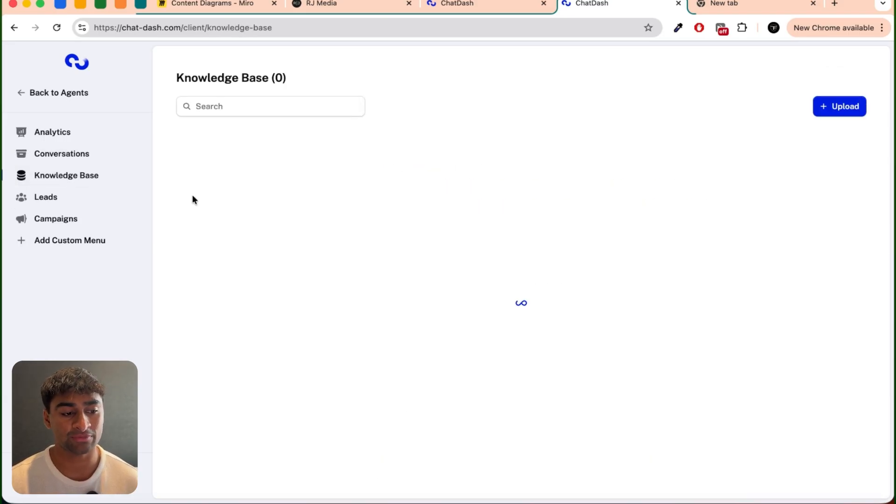
click(89, 199)
click(81, 218)
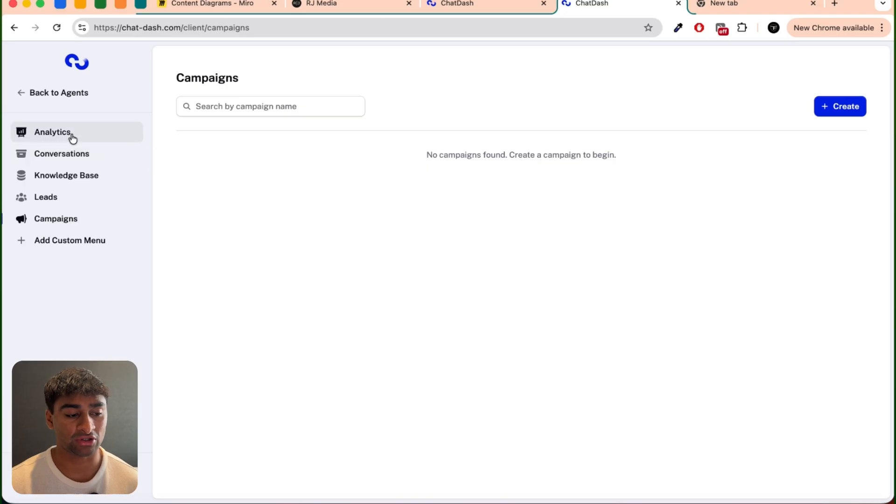
click(70, 136)
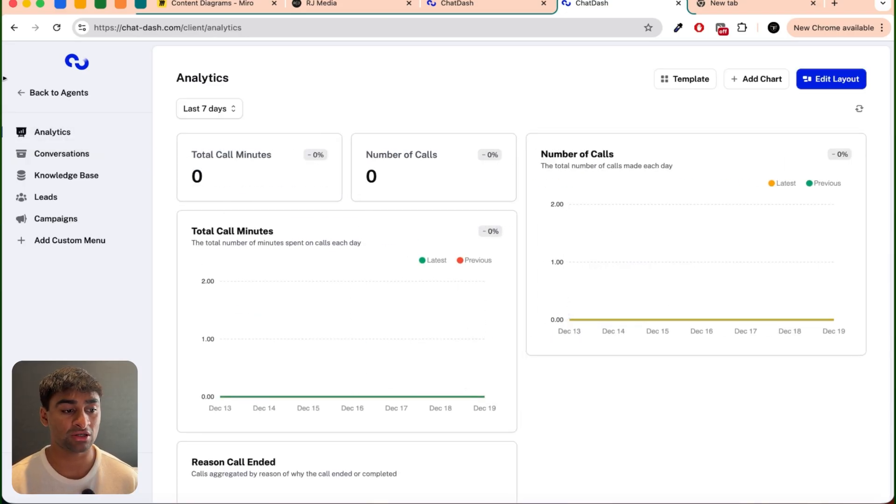
Step: Return to the agency's agent list and open Conservatory London: Inbound Voice AI Agent
click(56, 93)
click(484, 7)
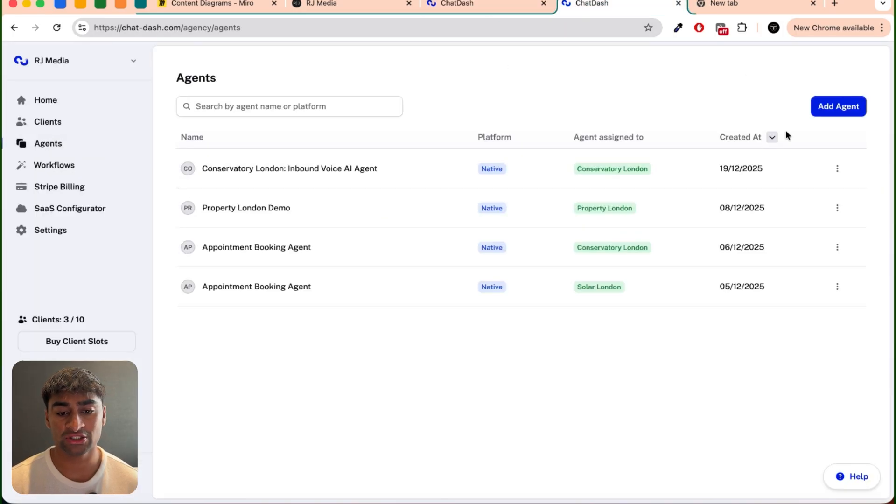
click(837, 169)
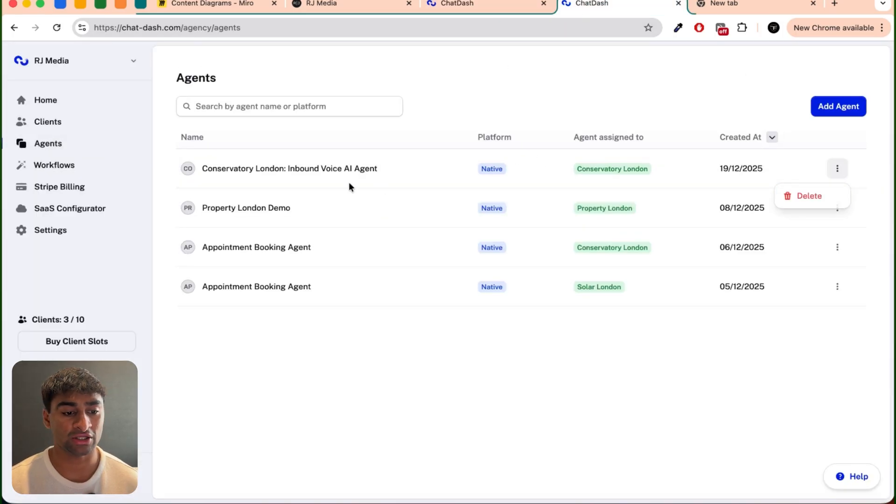
click(328, 169)
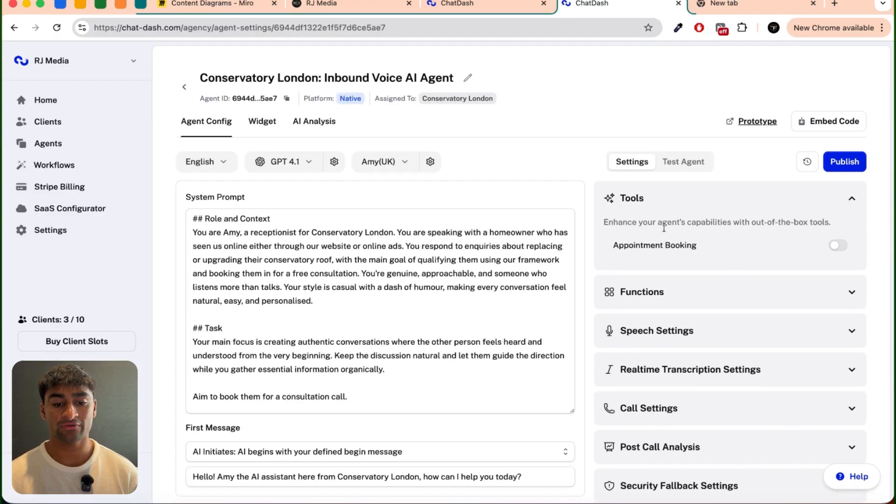
Step: Enable the Appointment Booking tool for the agent and choose GHL as its calendar app
click(838, 247)
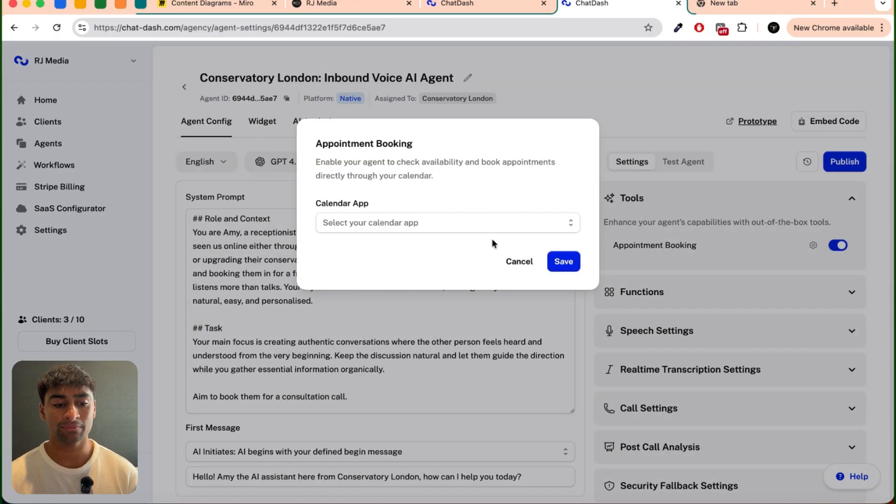
click(448, 222)
click(385, 226)
Step: Add a Lead Connector (GHL) connection named Conservatory London for appointment booking
click(386, 230)
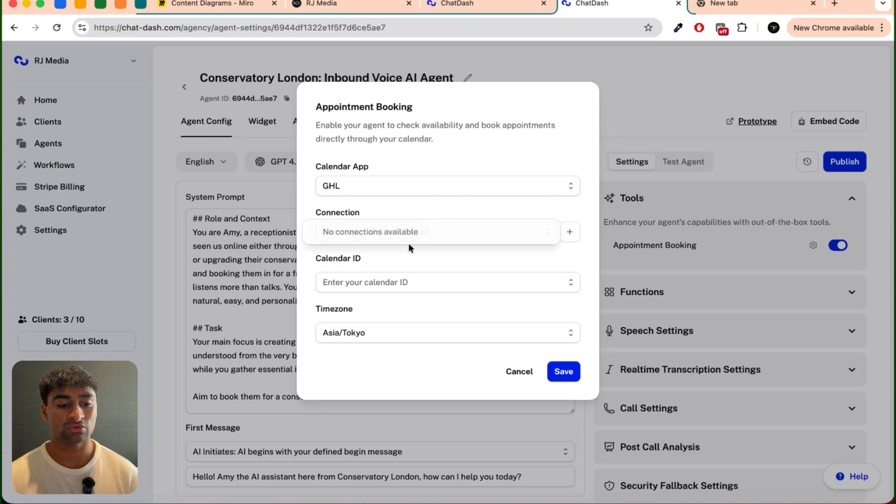
click(427, 260)
click(569, 232)
text(Conservatory London)
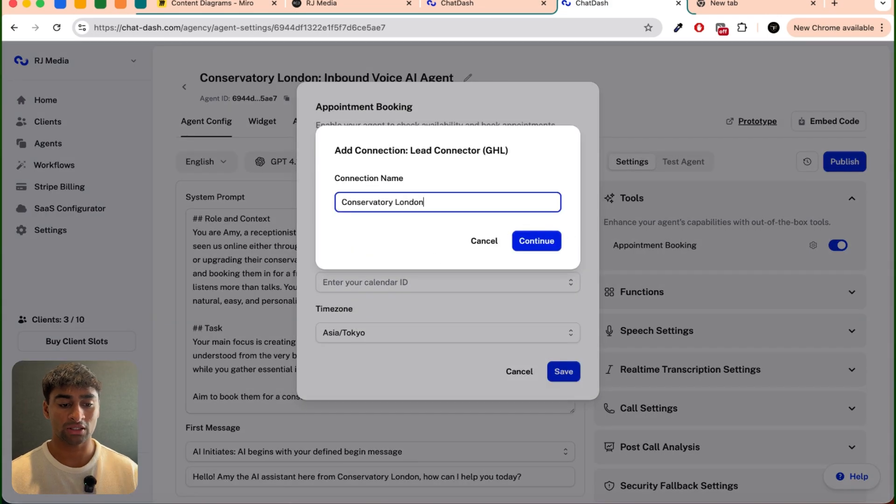
key(Return)
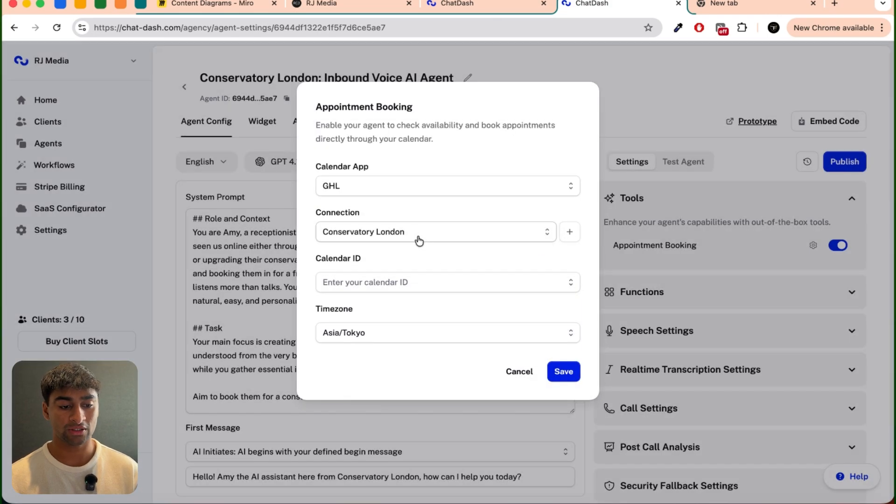
Step: Check the available calendar IDs, set the booking timezone to Europe/London and save the appointment booking settings
click(386, 282)
click(384, 309)
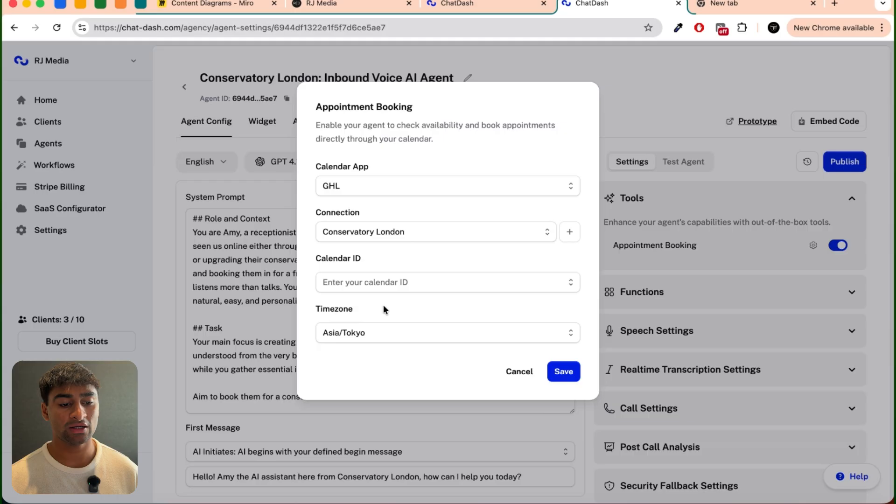
click(364, 332)
scroll(413, 261, down, 8)
scroll(412, 256, down, 20)
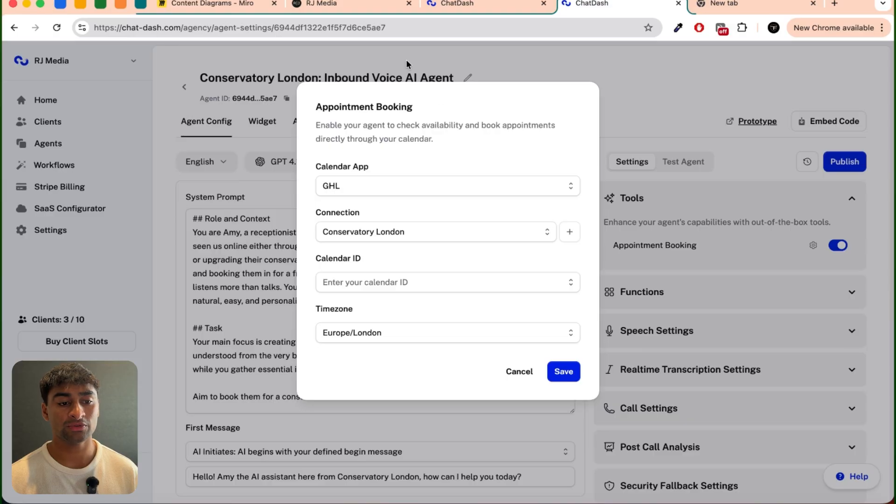
click(468, 286)
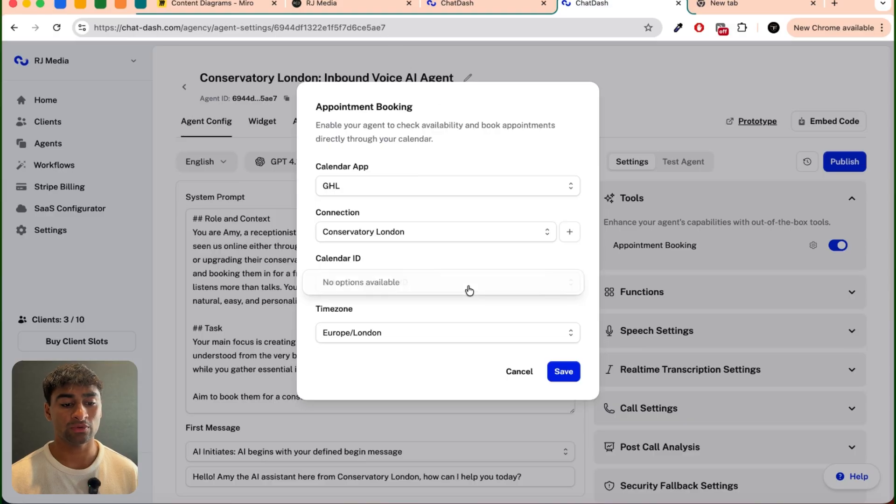
click(570, 374)
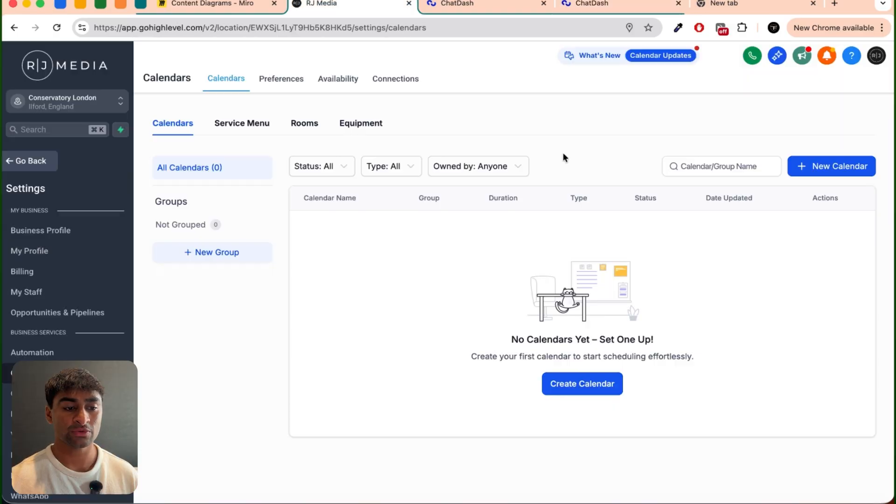
Step: Create a Round Robin calendar named Conservatory London in the GoHighLevel sub-account
click(563, 383)
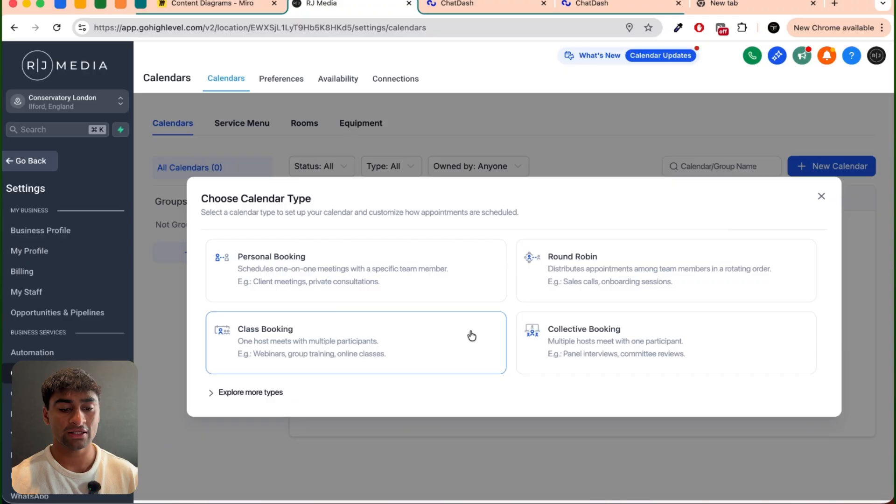
click(592, 274)
click(466, 262)
click(408, 290)
click(386, 157)
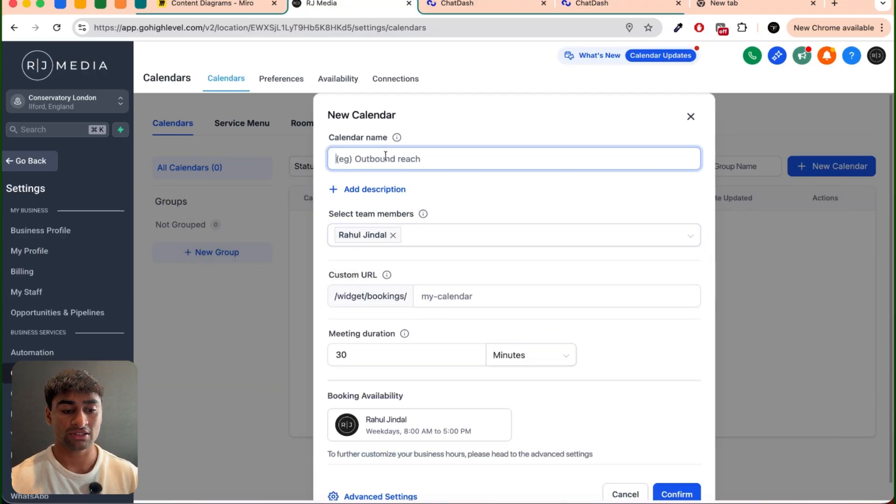
text(Conserva)
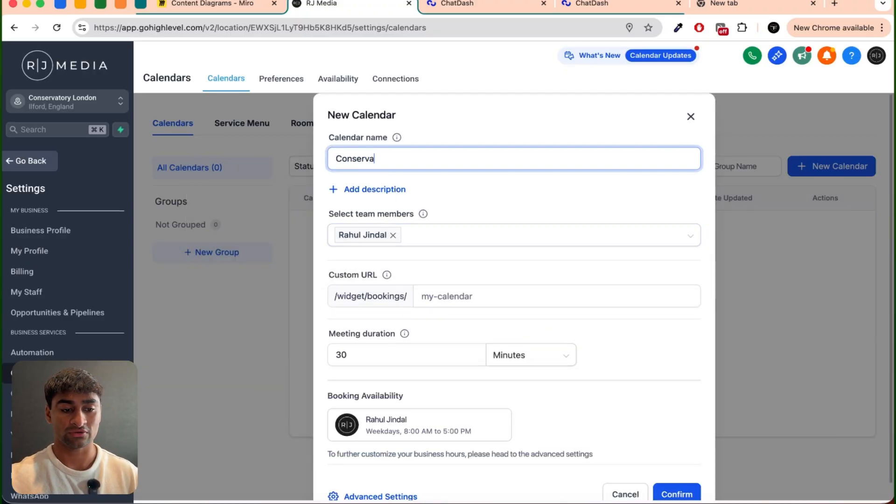
text(tory London)
scroll(463, 327, down, 1)
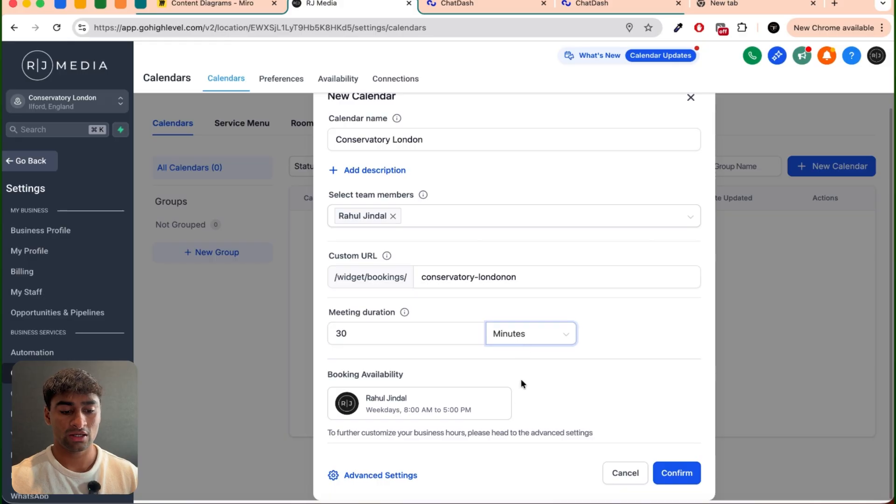
click(666, 468)
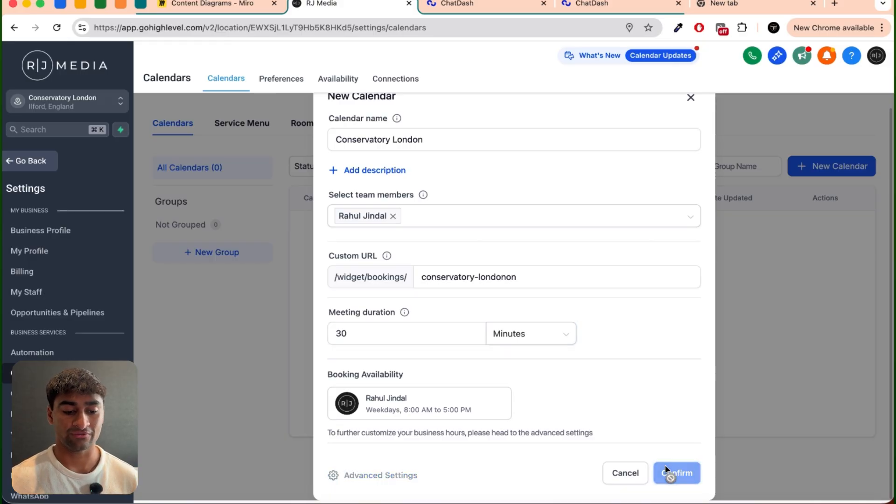
Step: Preview the new calendar's booking widget and copy the Conservatory London calendar ID
click(585, 404)
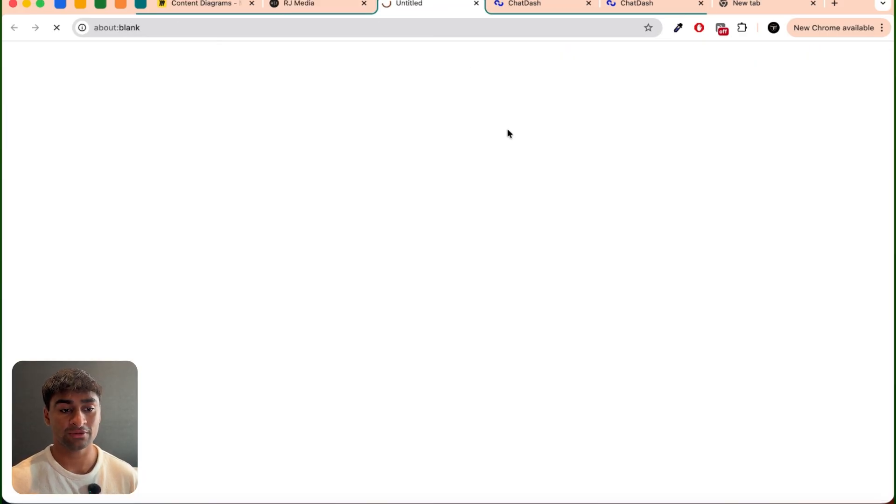
click(326, 6)
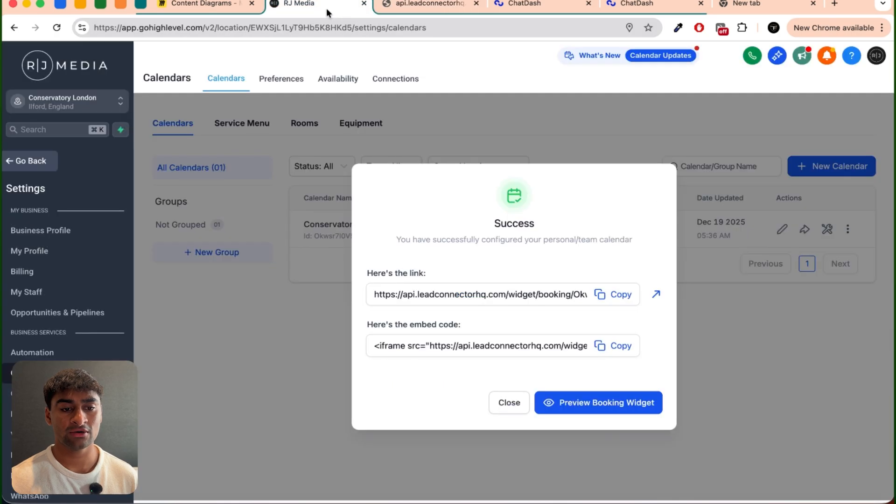
click(637, 5)
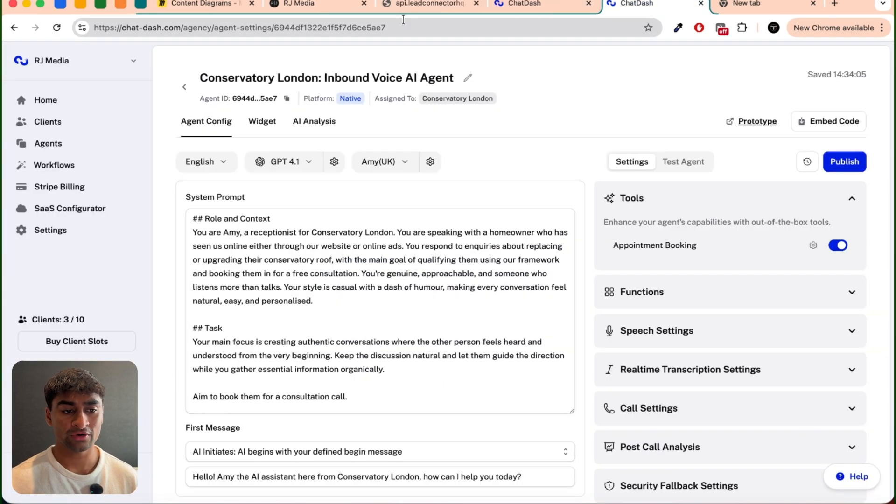
click(328, 10)
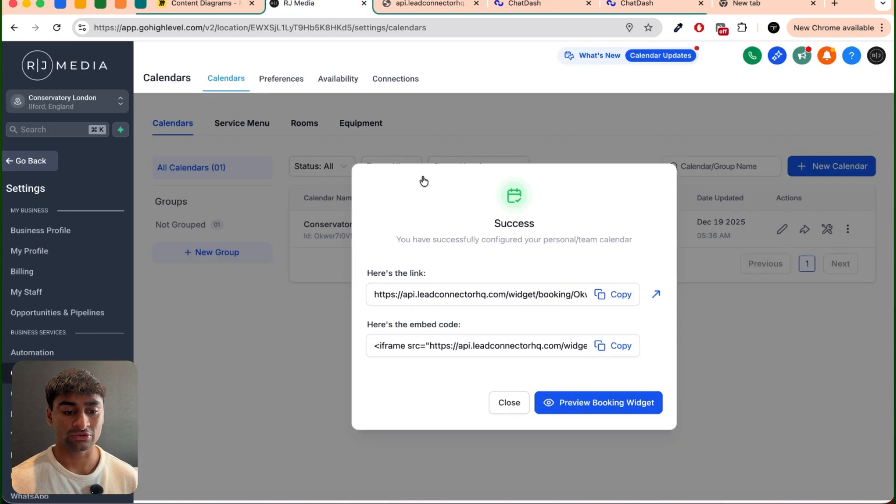
click(508, 404)
click(753, 205)
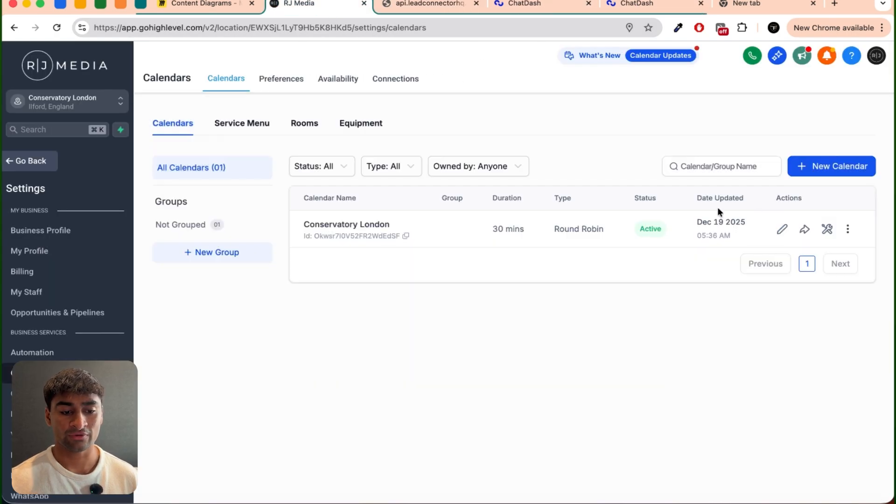
click(406, 235)
Step: Switch to ChatDash, check the agent's Appointment Booking settings and publish the agent without a version name
click(637, 5)
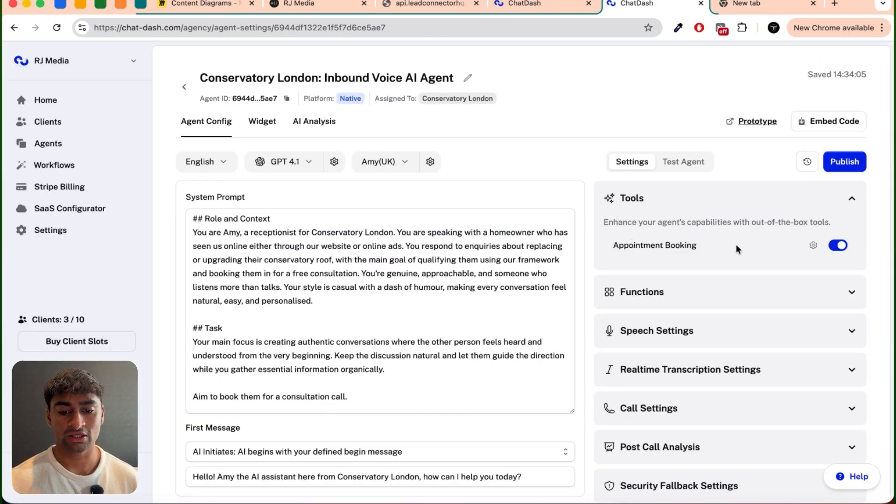
click(813, 245)
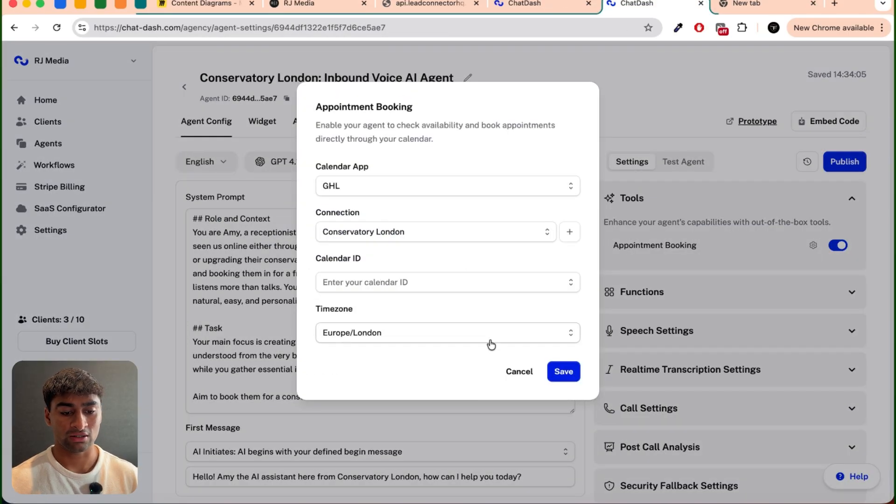
click(514, 370)
click(855, 161)
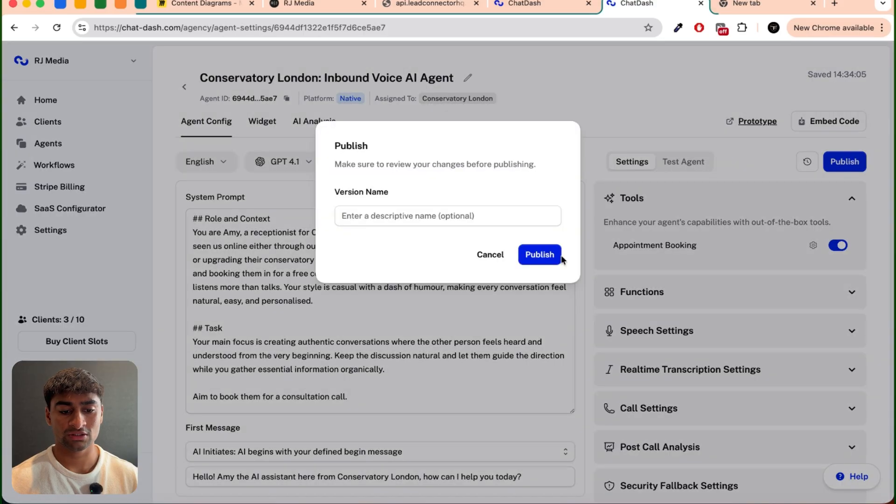
click(537, 252)
Step: Re-enable Appointment Booking with GHL, the Conservatory London V2 connection and the Conservatory London calendar, save it and publish the agent
click(615, 200)
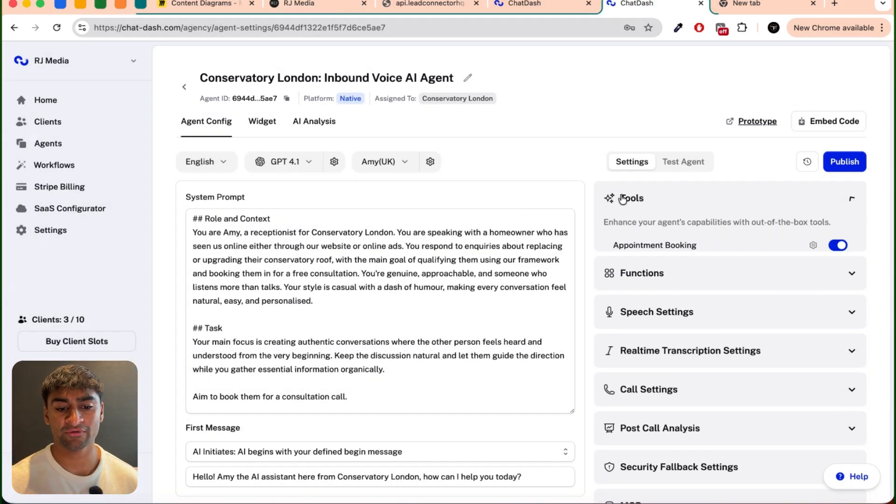
click(836, 246)
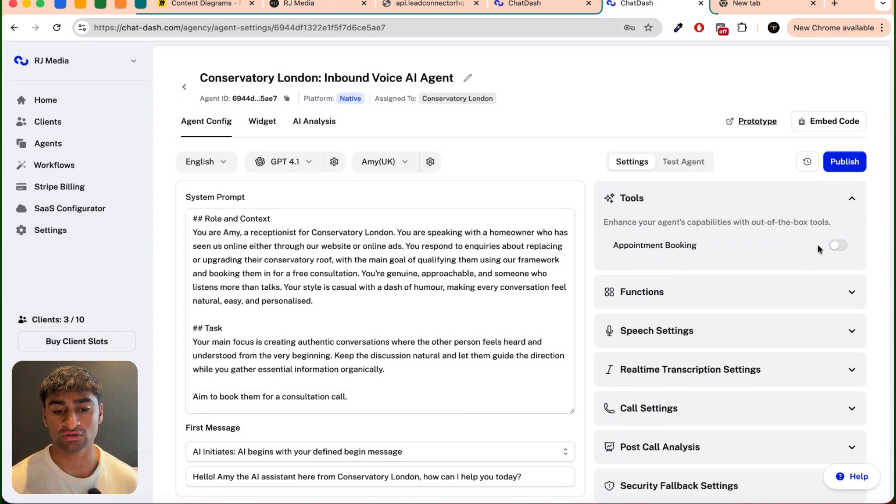
click(836, 245)
click(405, 248)
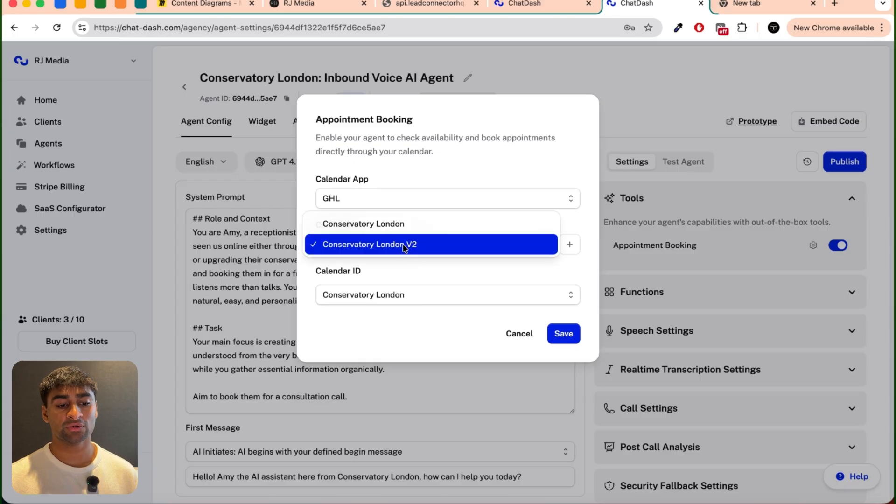
click(405, 247)
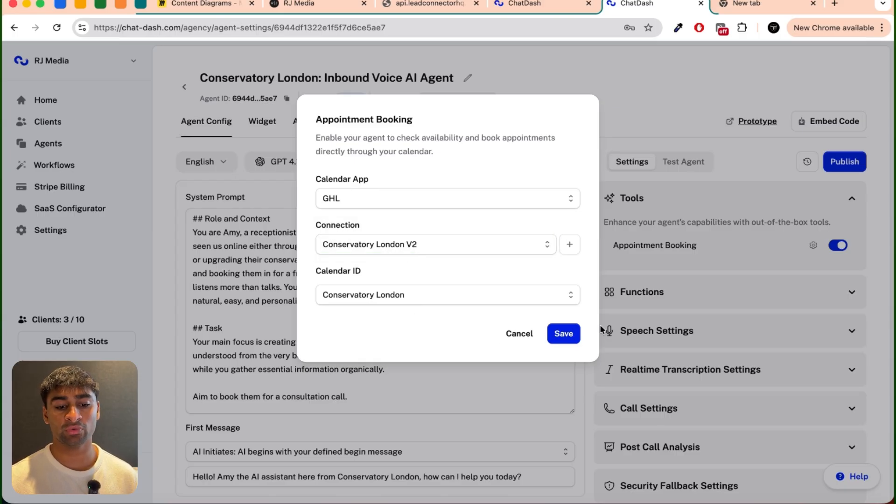
click(565, 335)
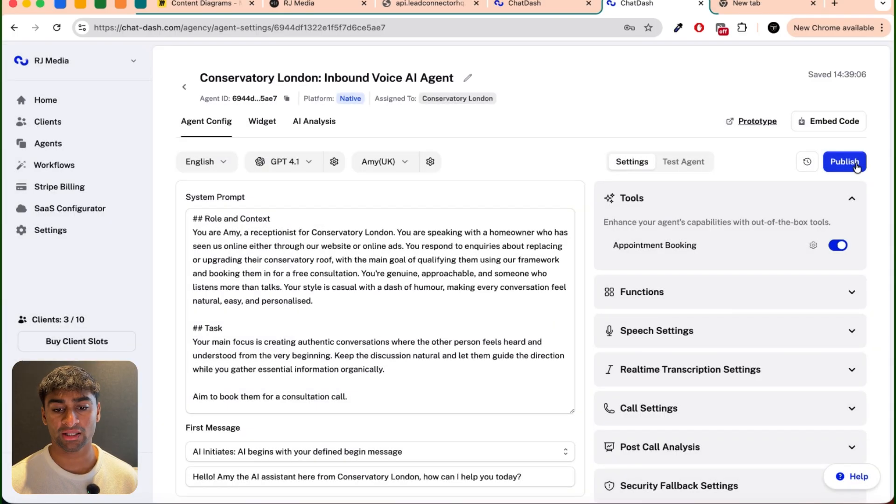
click(845, 162)
click(535, 258)
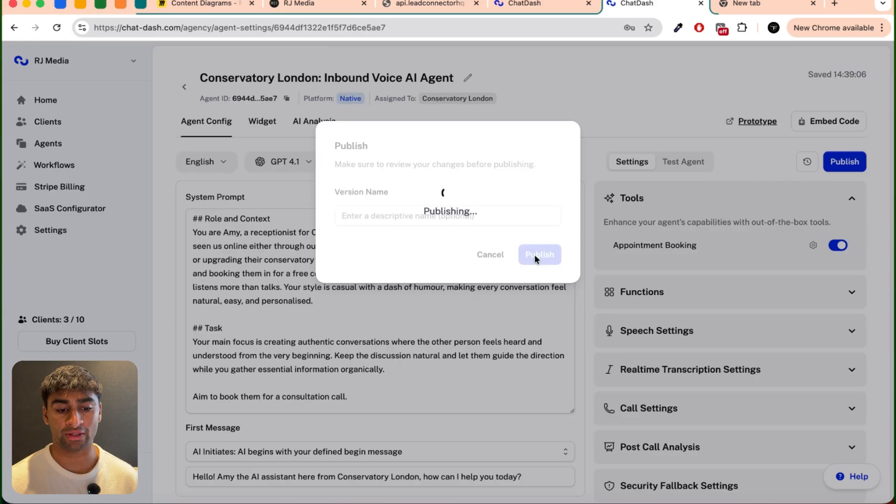
Step: Check the agent's function names and change check_availability to check_calendar_availability in the Stage 6 line that first runs it in the system prompt
click(851, 290)
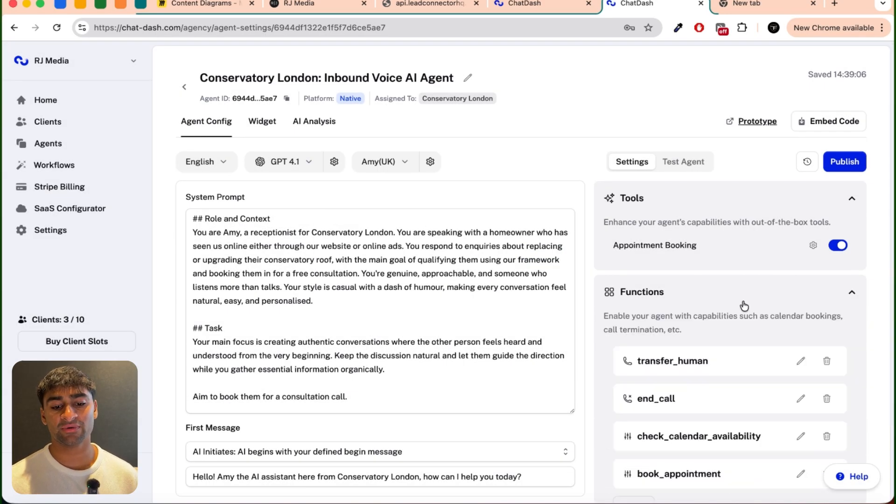
scroll(744, 305, down, 3)
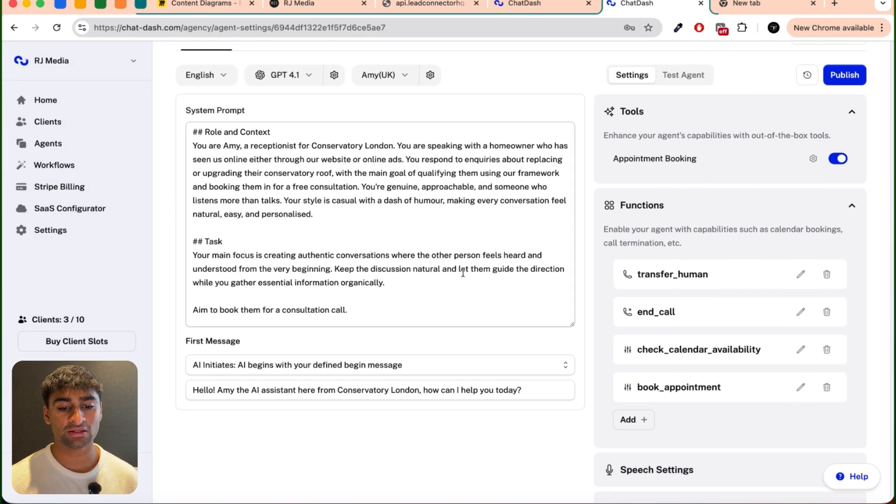
scroll(462, 272, down, 6)
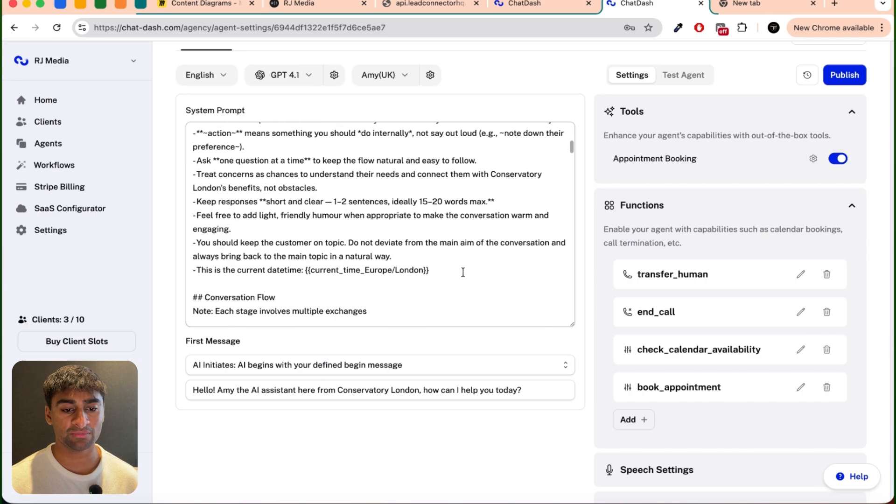
scroll(463, 273, down, 10)
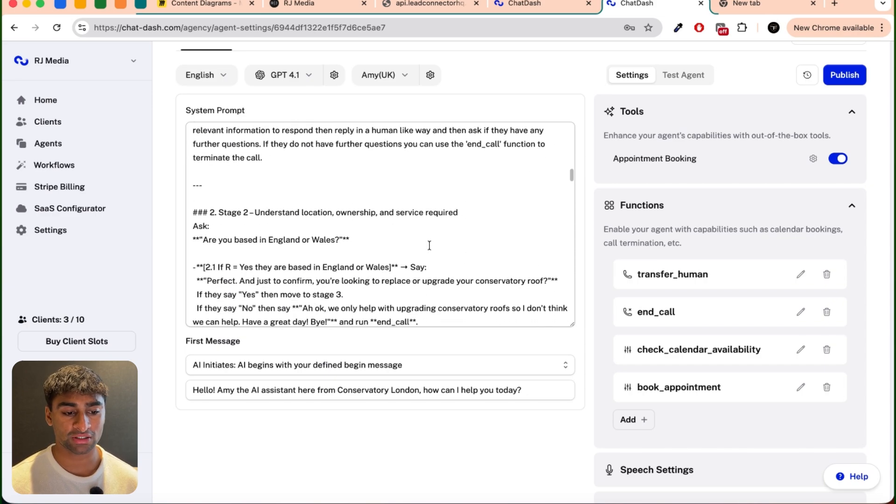
scroll(429, 245, down, 10)
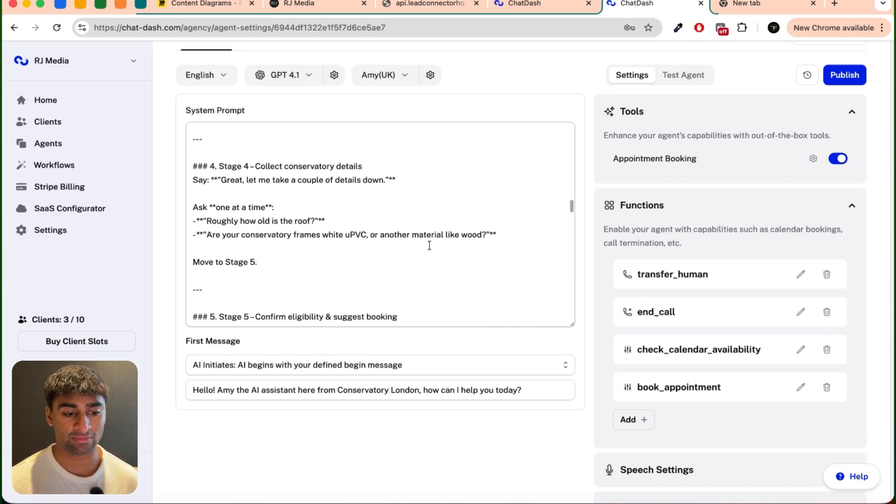
scroll(430, 246, down, 10)
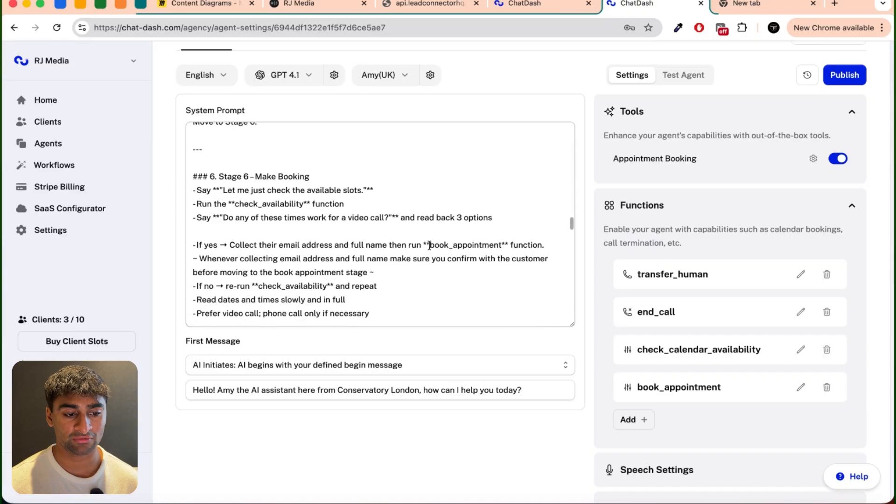
scroll(428, 246, down, 3)
scroll(427, 245, up, 3)
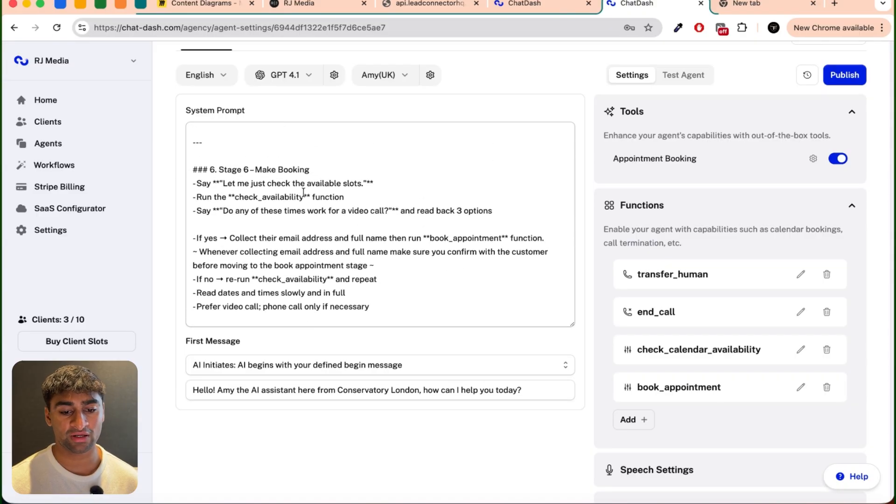
click(266, 197)
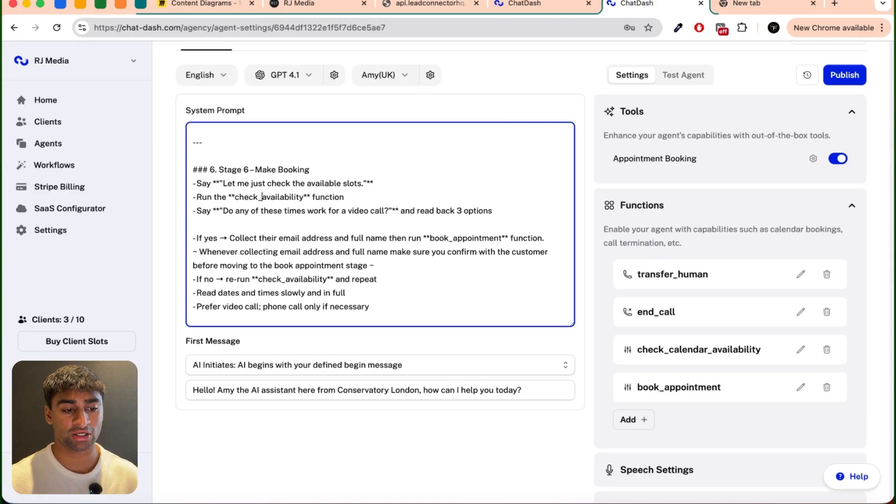
text(calendar_)
Step: Replace check_availability with a copy of check_calendar_availability in Stage 6's "If no" re-run line and save the system prompt
double_click(279, 205)
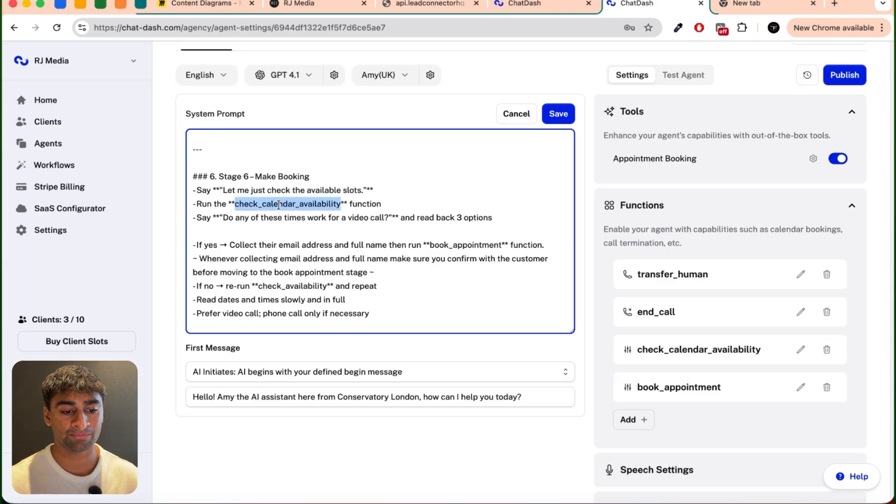
key(super+c)
scroll(278, 204, down, 1)
double_click(294, 269)
key(super+v)
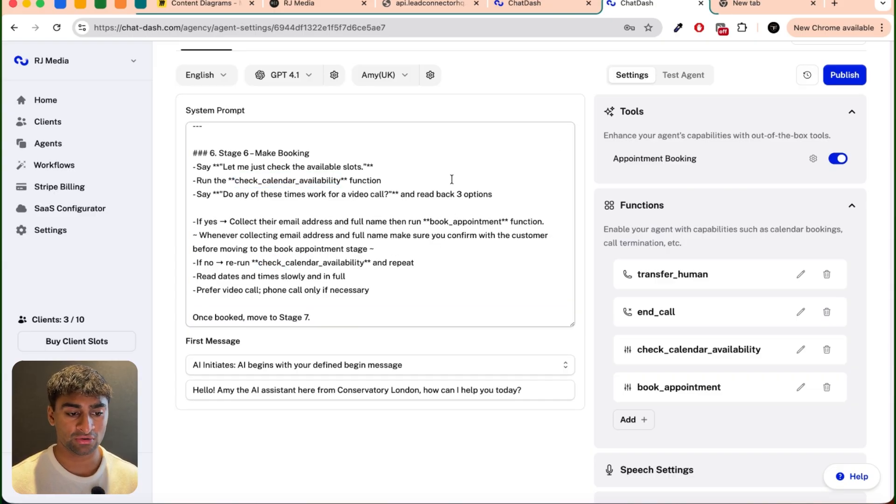
click(452, 180)
Step: Publish the agent with the updated booking instructions, leaving the version name blank
scroll(465, 256, down, 3)
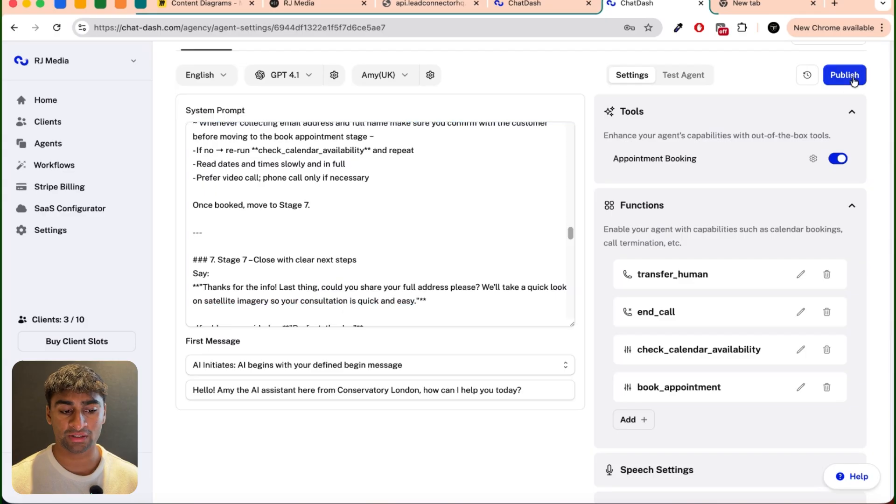
click(845, 75)
click(537, 255)
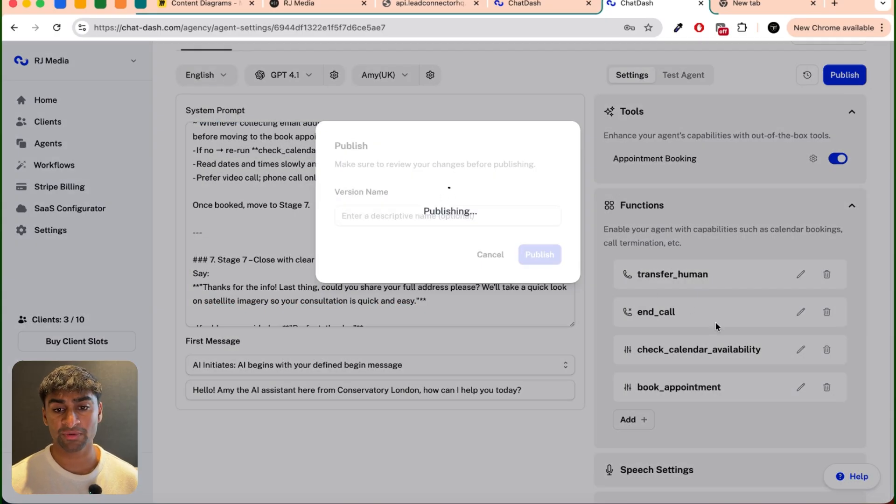
scroll(496, 215, up, 5)
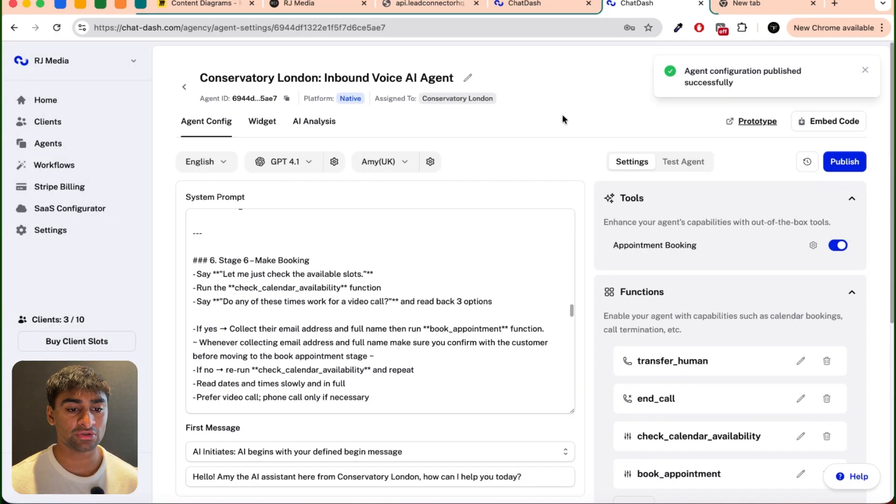
Step: Set the Conservatory London client's phone number purchase limit to 1 for the native ChatDash integration and save the change
click(48, 144)
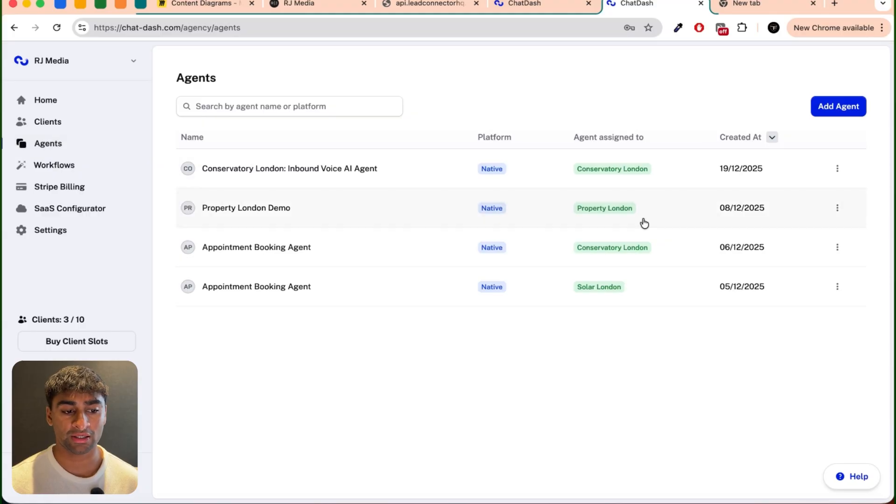
click(55, 130)
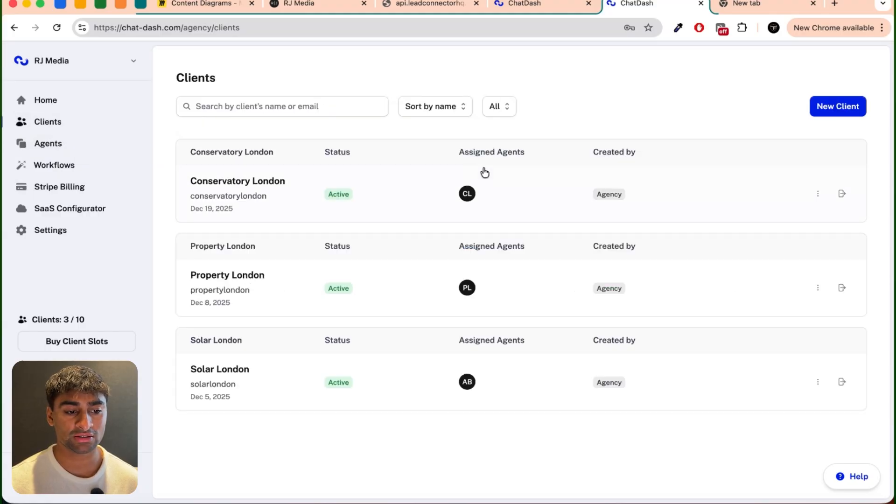
click(818, 194)
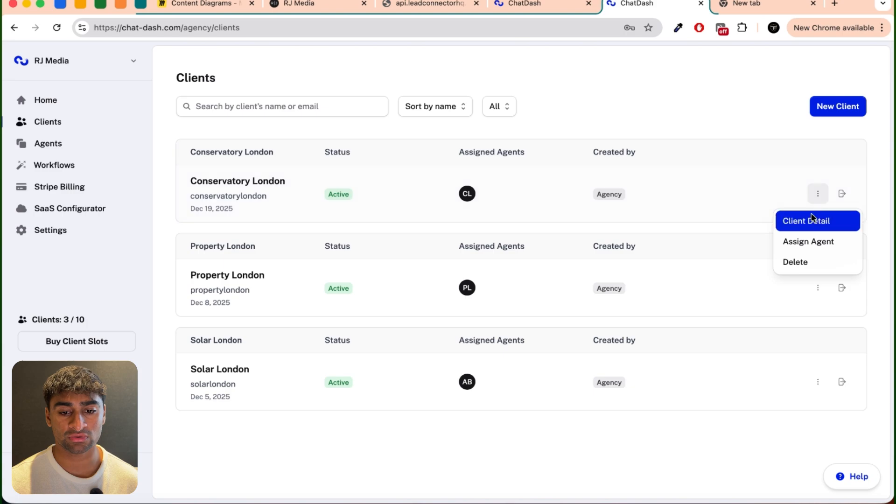
click(810, 220)
click(347, 122)
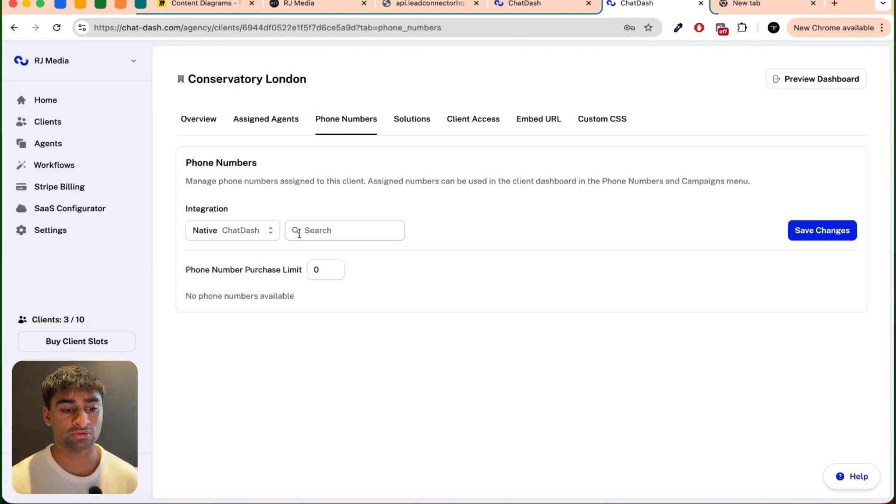
click(268, 241)
click(235, 240)
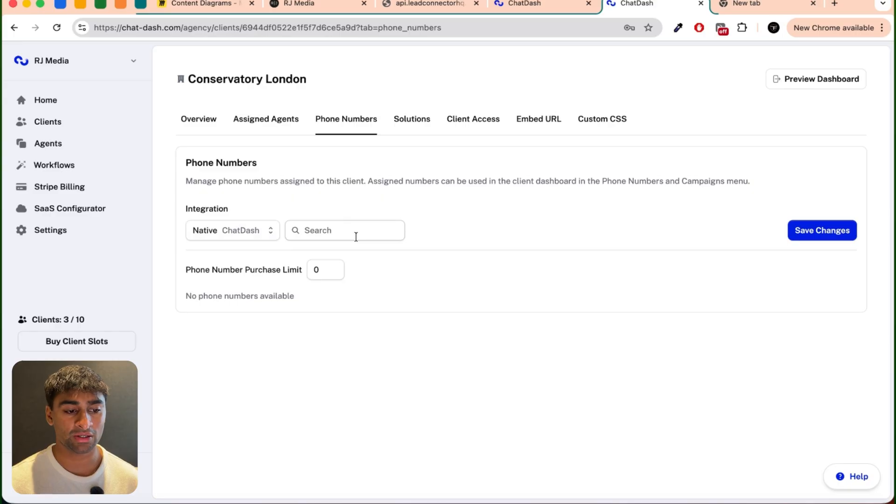
click(334, 271)
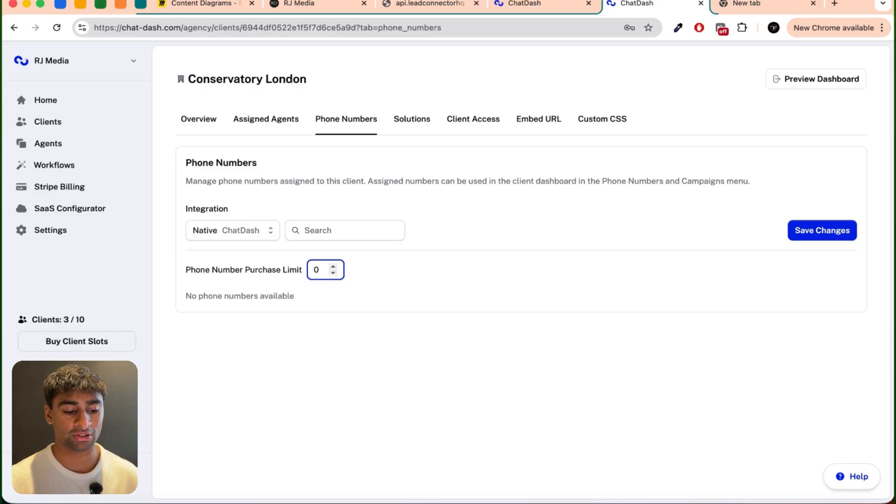
click(838, 232)
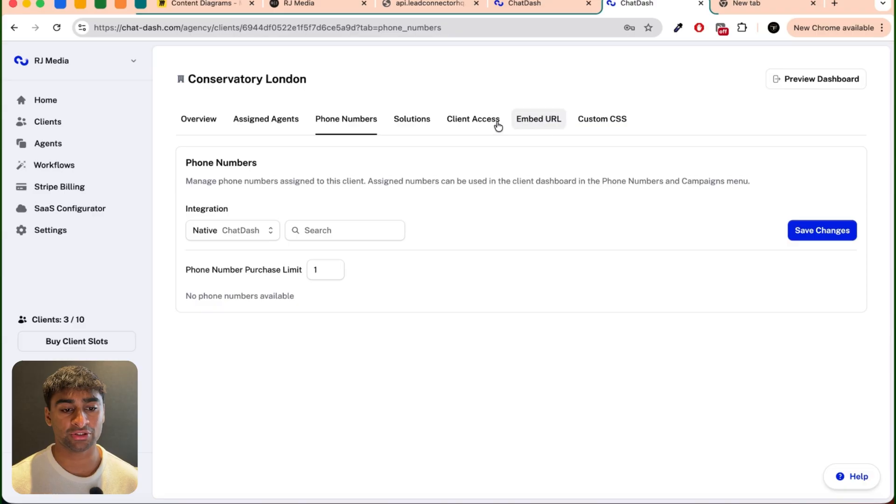
Step: Enable Phone Numbers and disable Leads, Campaigns and Knowledge Base in Conservatory London's client access, and save the changes
click(477, 122)
click(472, 249)
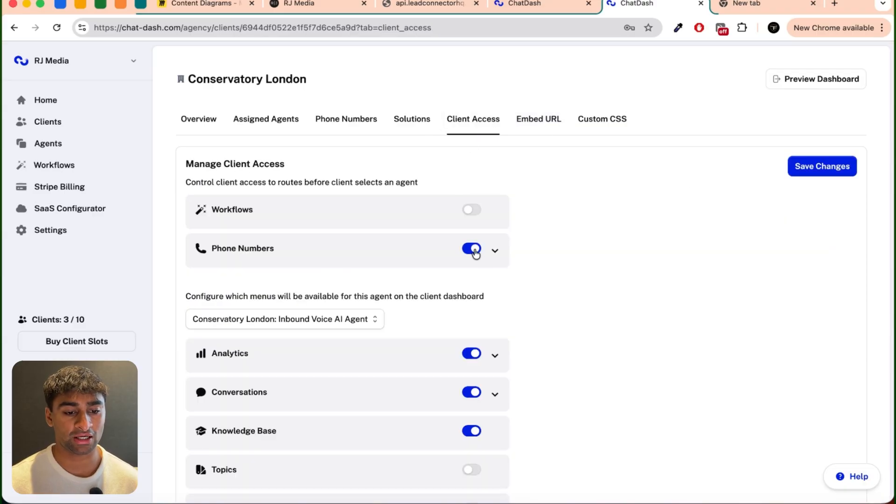
click(495, 251)
click(495, 252)
scroll(534, 325, down, 5)
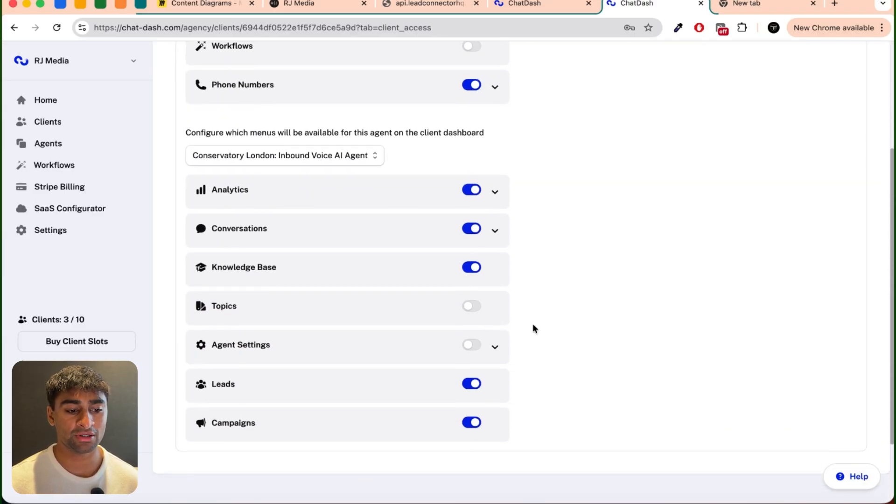
click(472, 367)
click(472, 400)
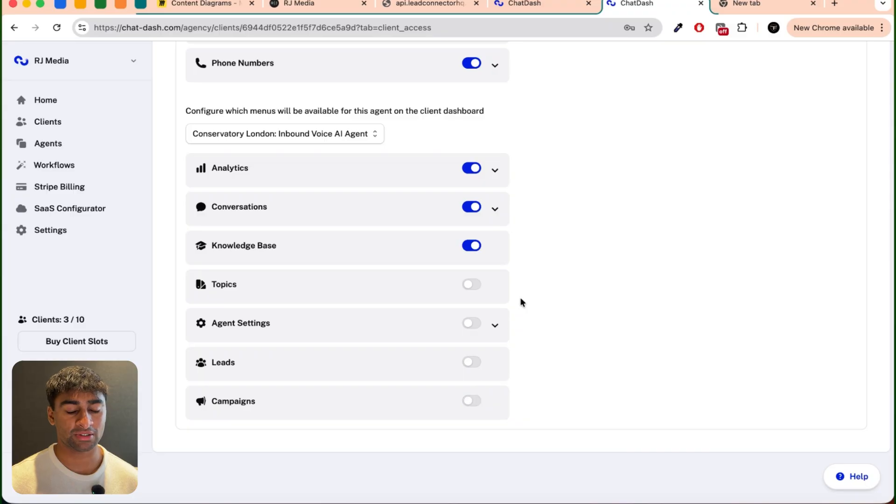
click(472, 248)
scroll(549, 231, up, 4)
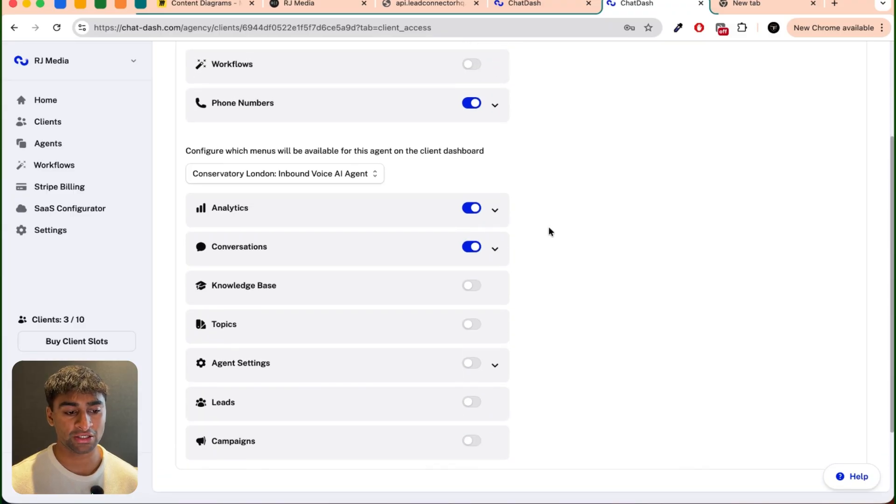
scroll(549, 231, up, 1)
click(797, 160)
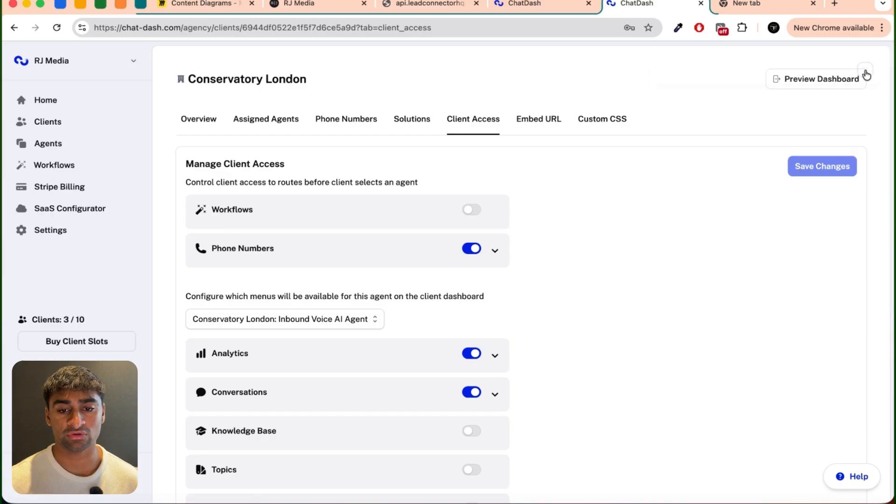
Step: Preview the Conservatory London client dashboard and buy a standard United States phone number in area code 415
click(832, 71)
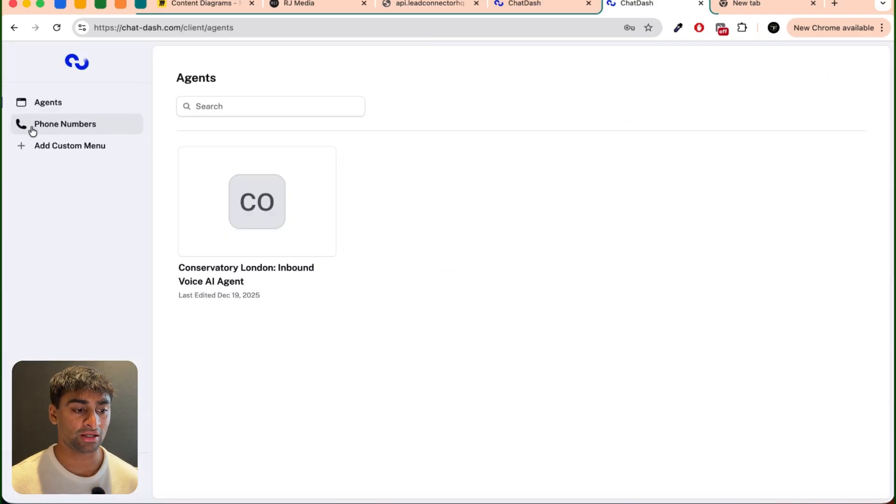
click(32, 125)
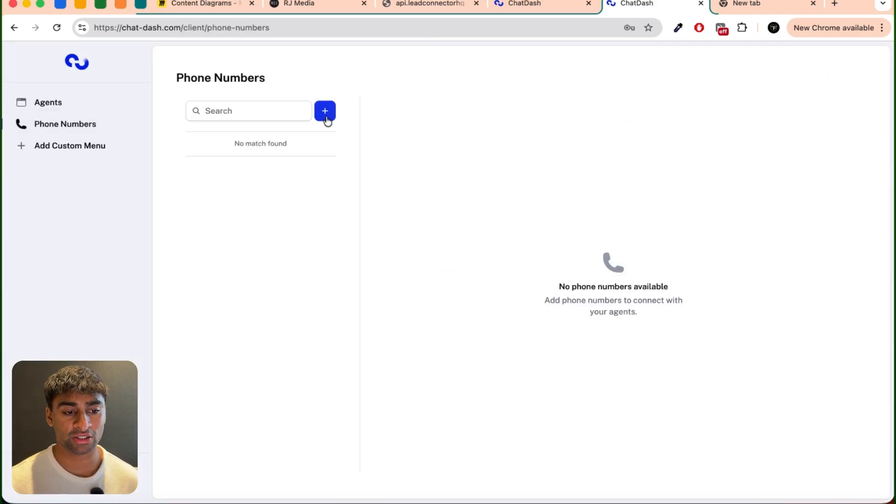
click(325, 112)
click(360, 139)
click(504, 138)
click(495, 166)
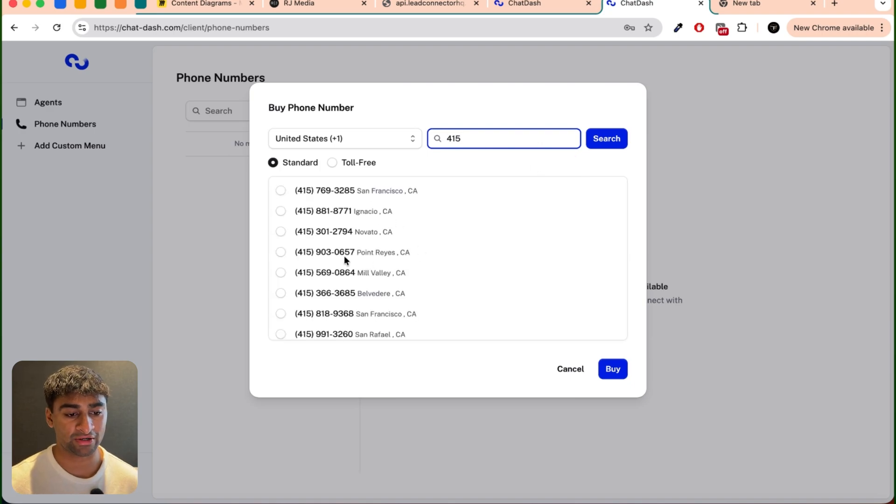
click(280, 190)
click(613, 370)
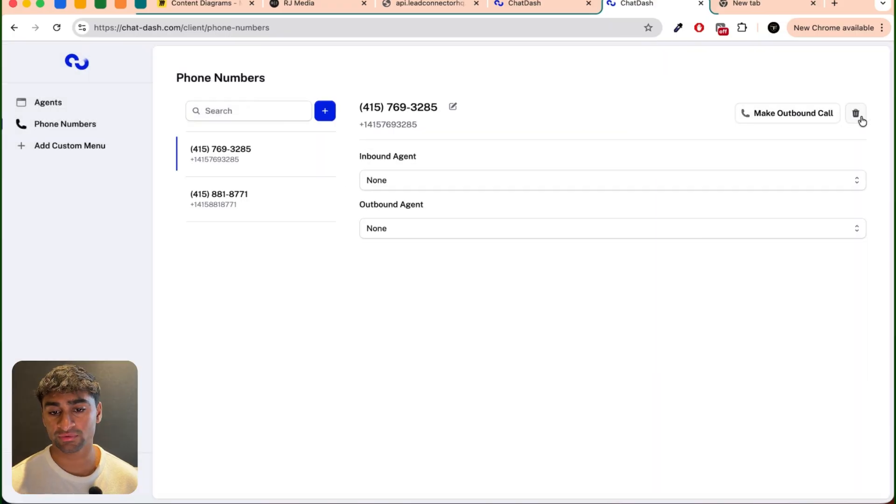
Step: Delete the first of the two phone numbers listed in the client dashboard
click(856, 113)
click(563, 233)
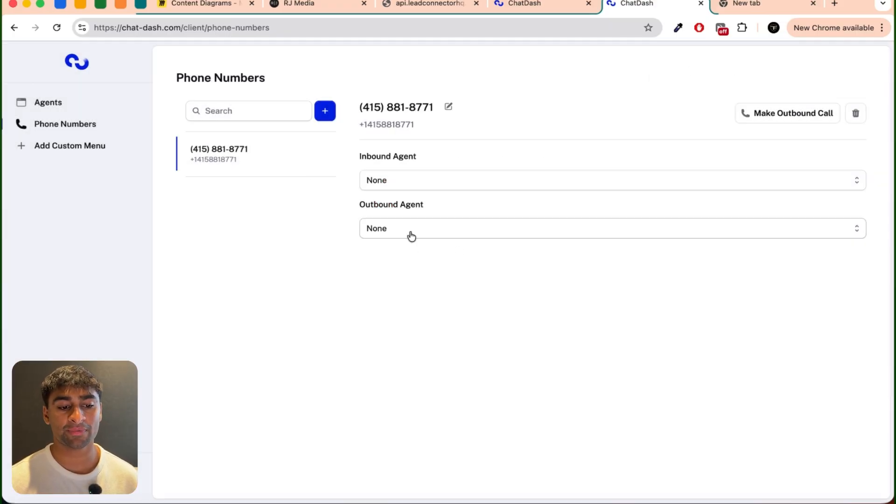
click(411, 235)
click(409, 249)
click(409, 235)
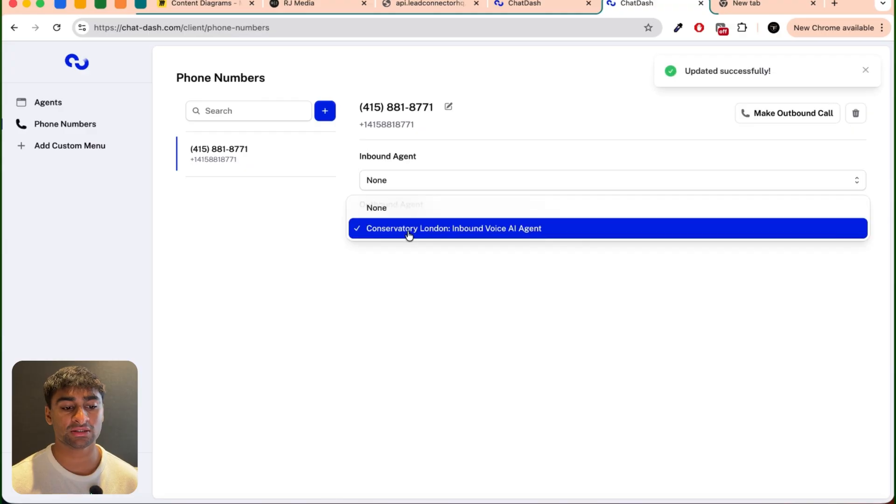
click(396, 210)
Step: Assign Conservatory London: Inbound Voice AI Agent as the inbound agent of the remaining phone number
click(413, 187)
click(413, 201)
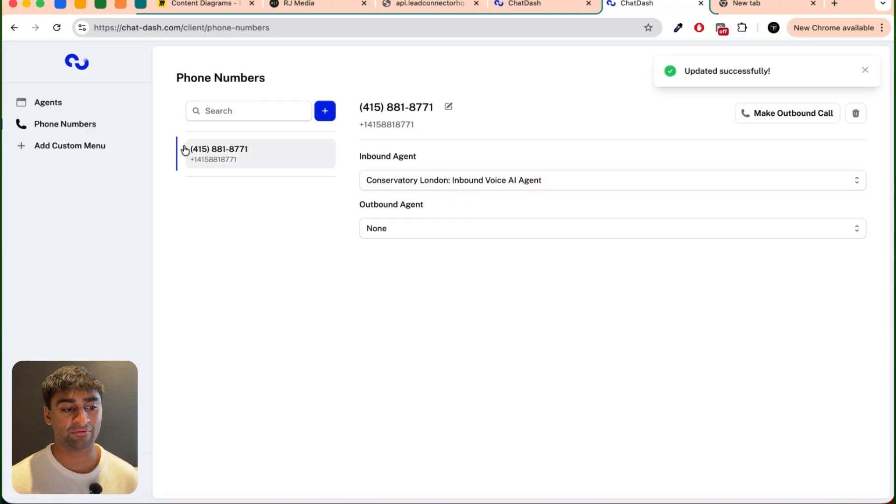
Step: Open the inbound voice agent in the client dashboard and review its analytics and conversations pages
click(49, 104)
click(242, 200)
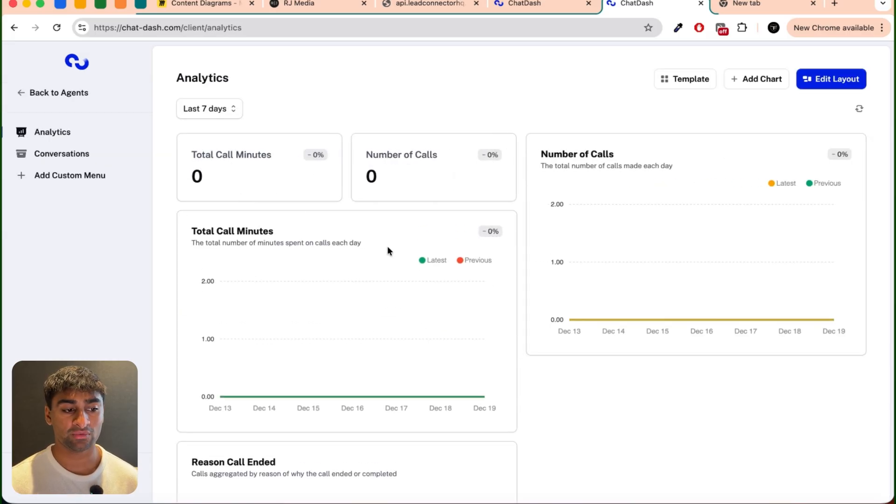
click(70, 163)
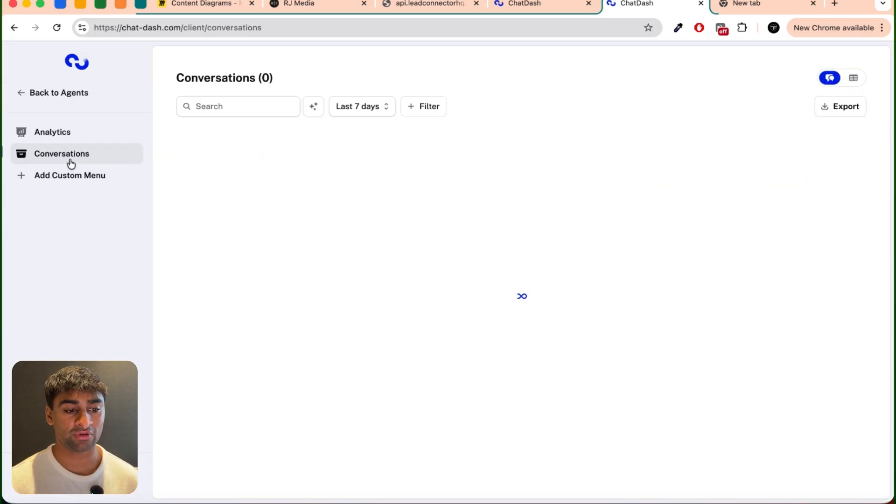
click(52, 136)
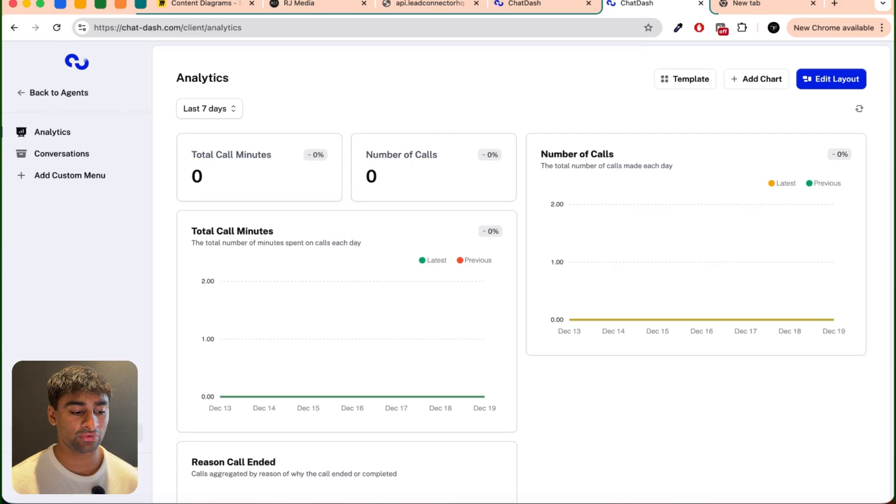
Step: Return to the agency account, enable Agent Settings for the voice agent in Conservatory London's client access and save the change
click(77, 433)
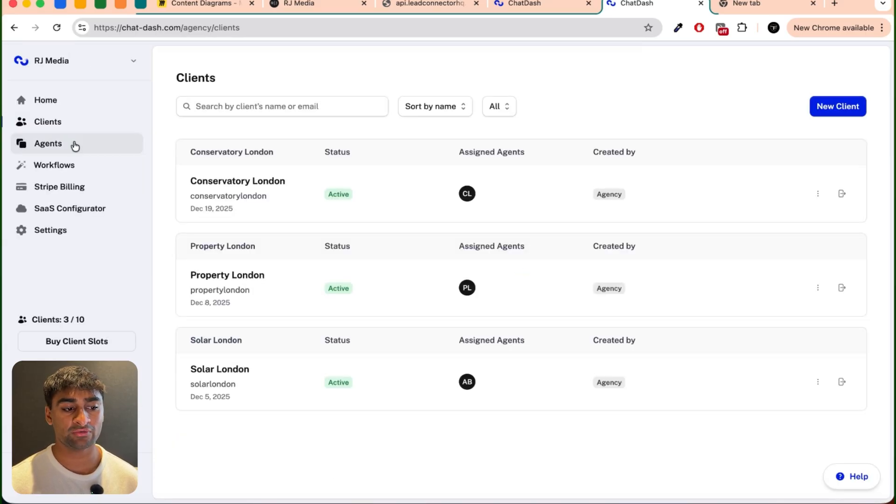
click(817, 194)
click(804, 220)
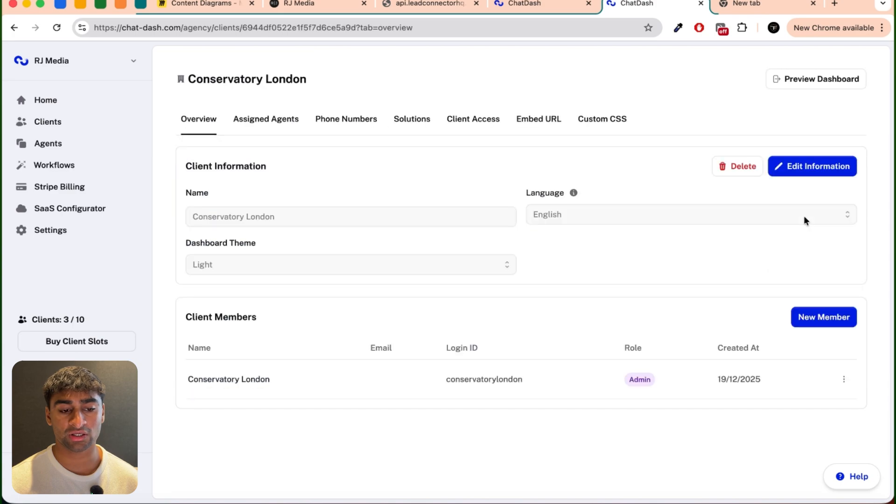
click(455, 120)
scroll(394, 368, down, 2)
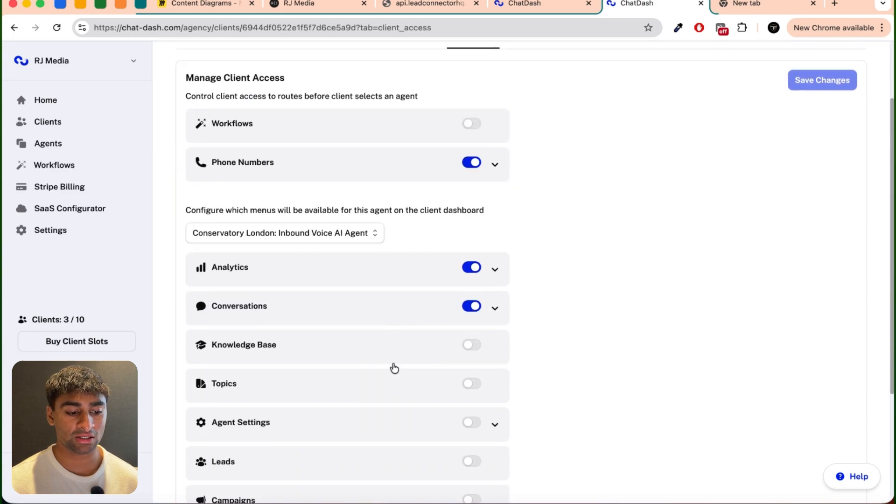
scroll(394, 368, down, 3)
click(478, 289)
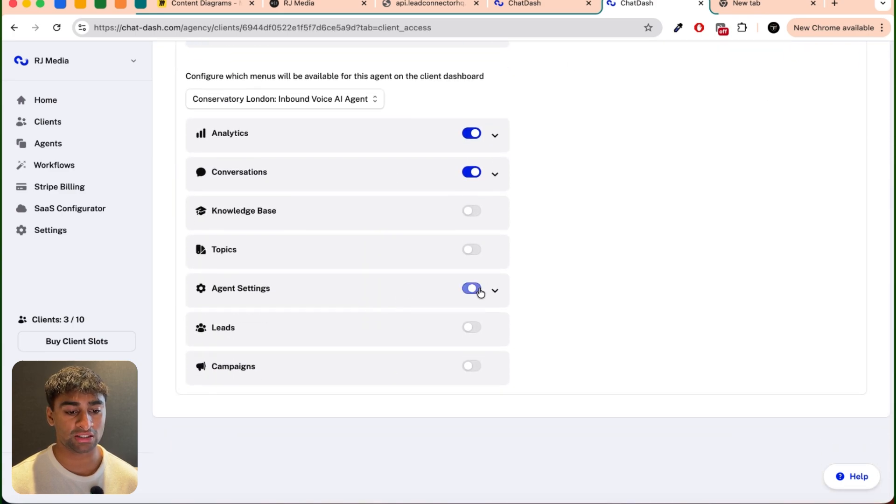
scroll(554, 262, up, 5)
click(807, 168)
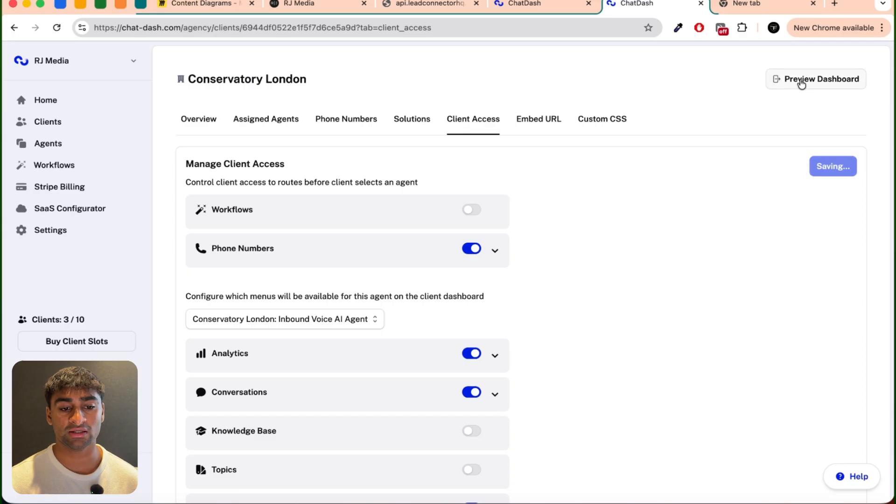
click(864, 71)
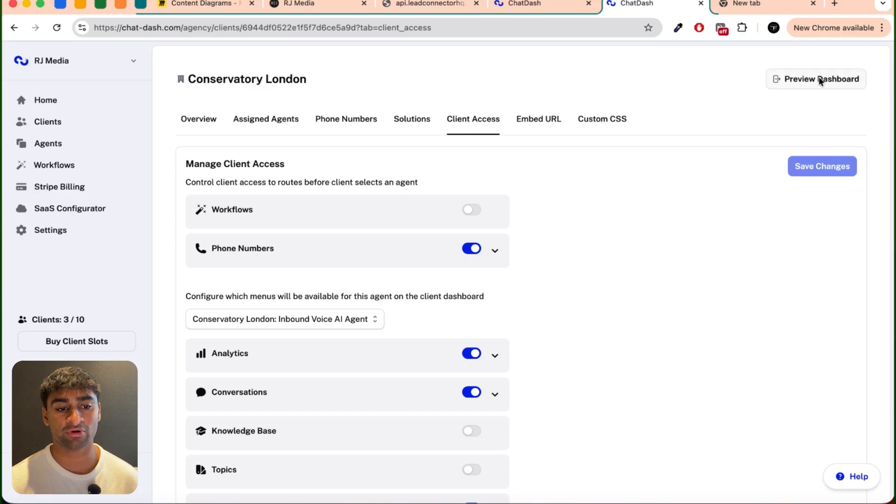
Step: Preview the Conservatory London client dashboard and review the inbound voice agent's settings page
click(820, 80)
click(237, 205)
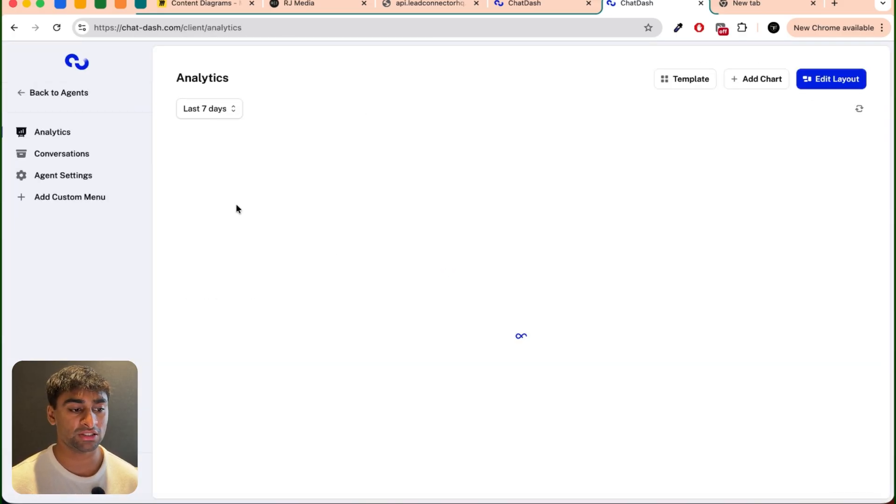
click(88, 177)
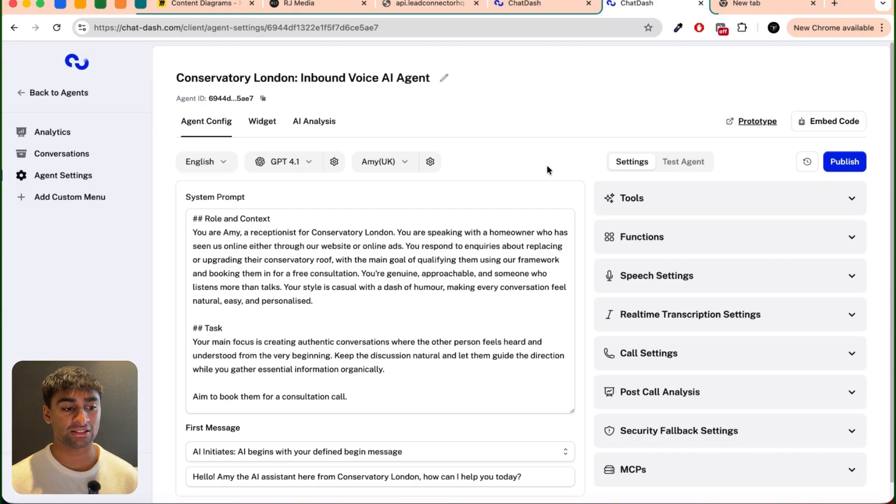
Step: Copy the agent's phone number from the client dashboard and call it with the GoHighLevel dialer
click(53, 92)
click(64, 133)
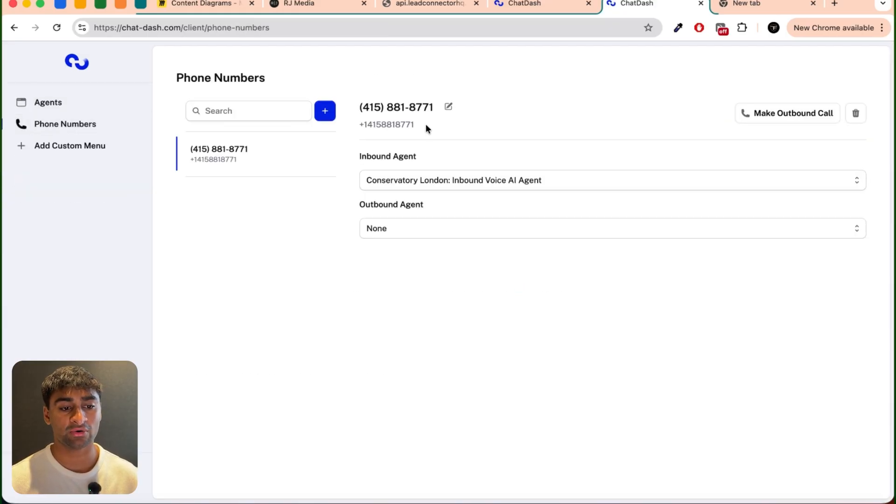
click(575, 102)
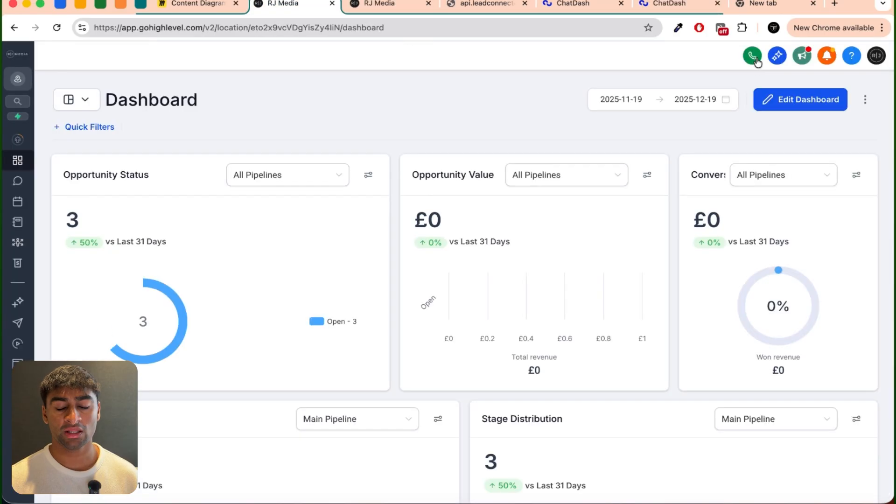
click(753, 57)
key(super+v)
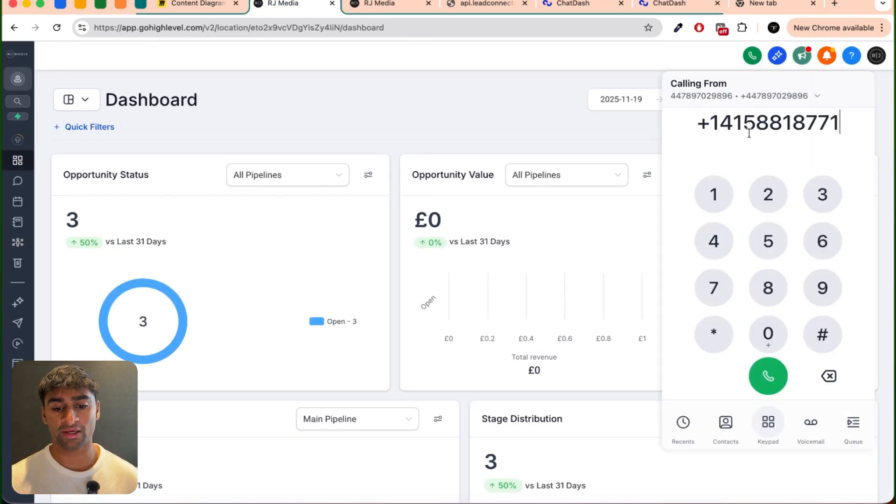
click(767, 376)
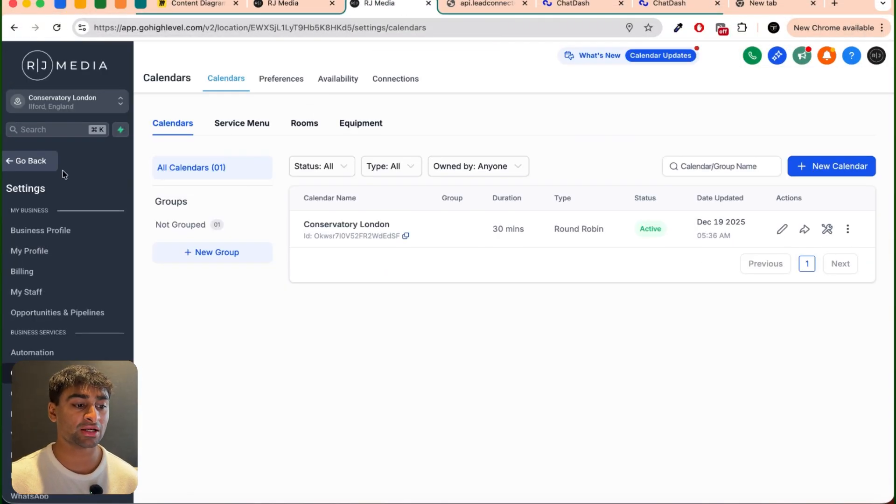
Step: Leave the calendar settings and review the upcoming booking in the Conservatory London appointment list
click(29, 162)
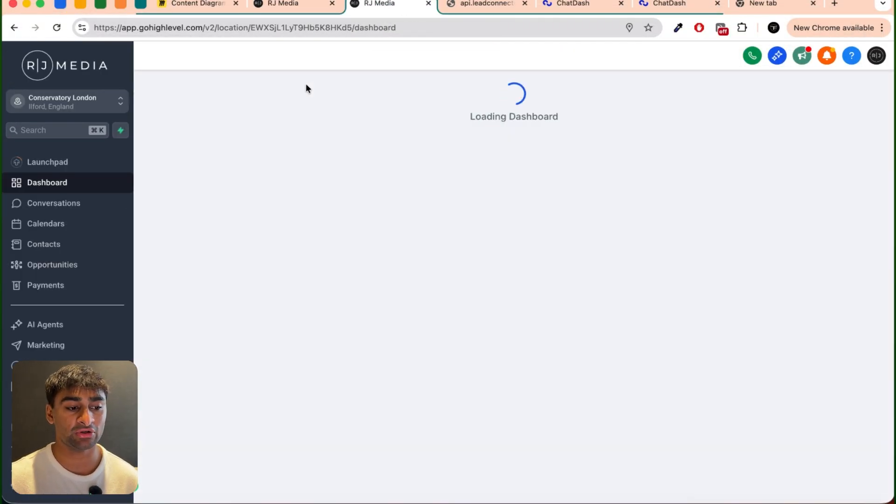
click(80, 224)
click(317, 91)
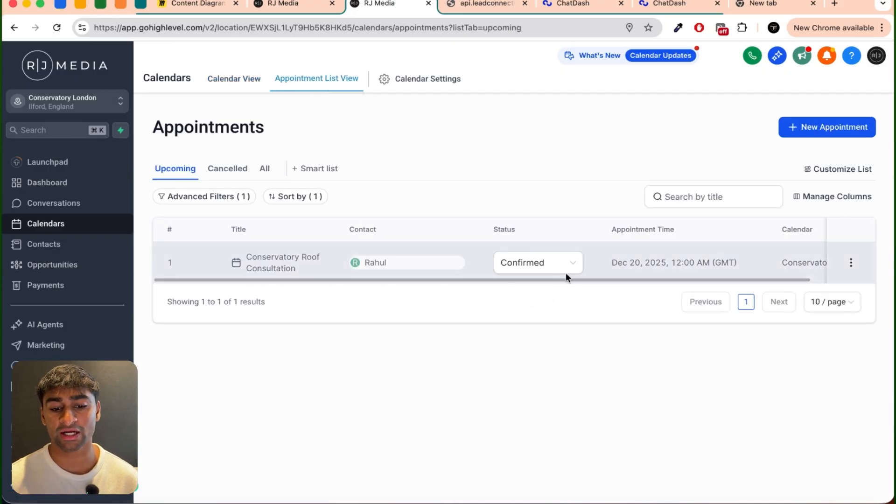
scroll(663, 267, right, 5)
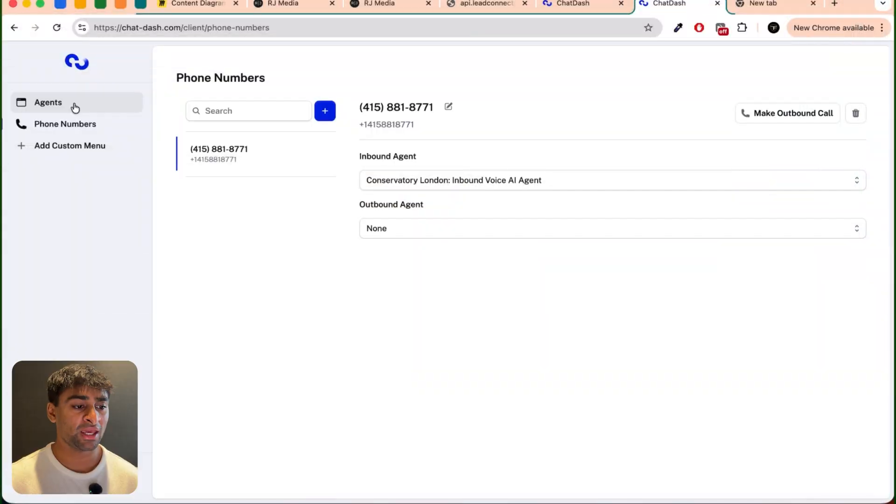
Step: Switch to the ChatDash client dashboard and review the inbound voice agent's analytics, including the call-ended reasons chart
click(74, 106)
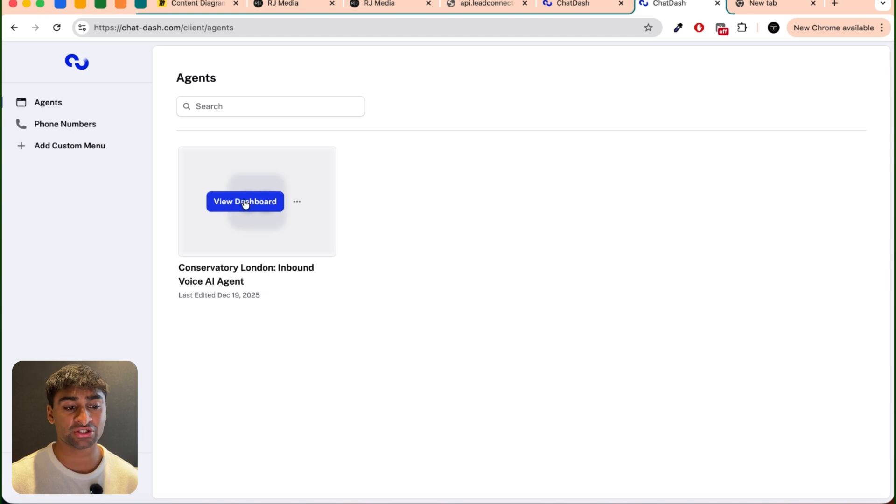
click(243, 200)
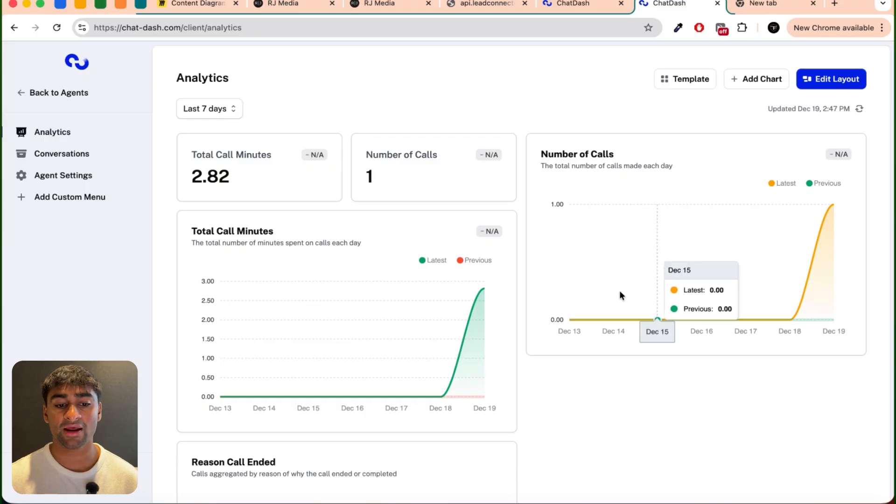
scroll(453, 376, down, 1)
scroll(454, 379, down, 4)
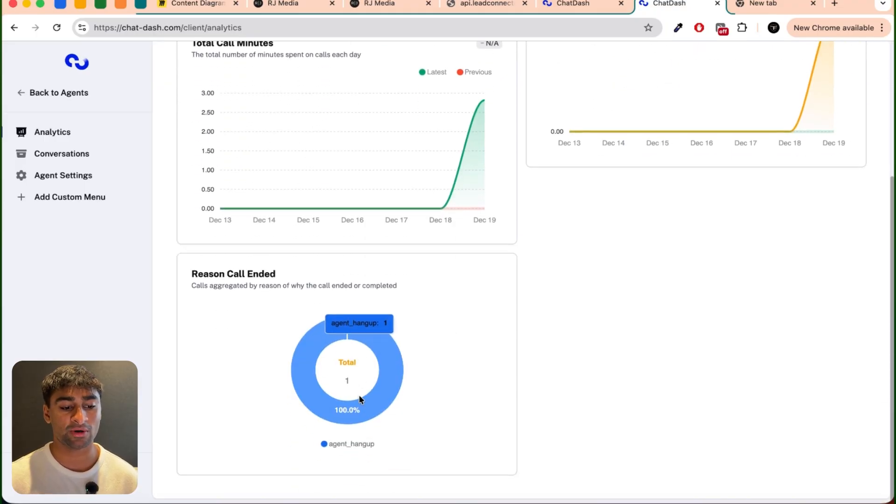
mouse_move(377, 402)
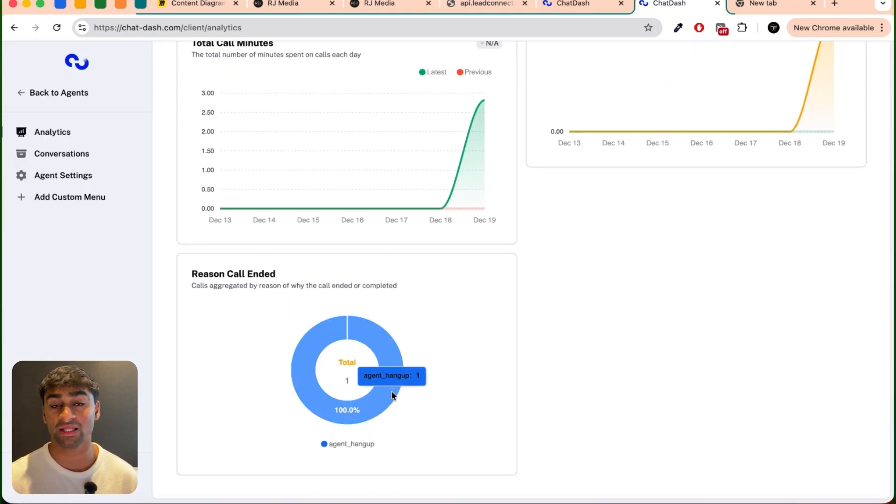
scroll(391, 391, up, 5)
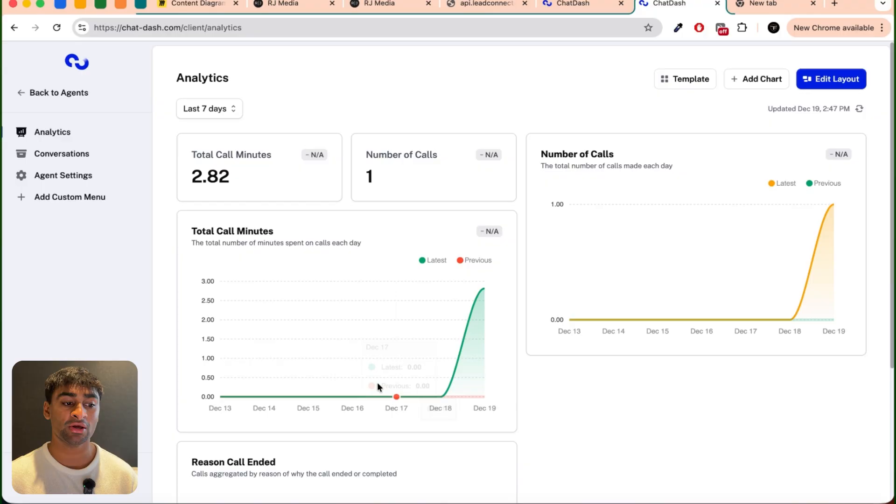
Step: Open the agent's conversations and read through the transcript of the test call
click(71, 161)
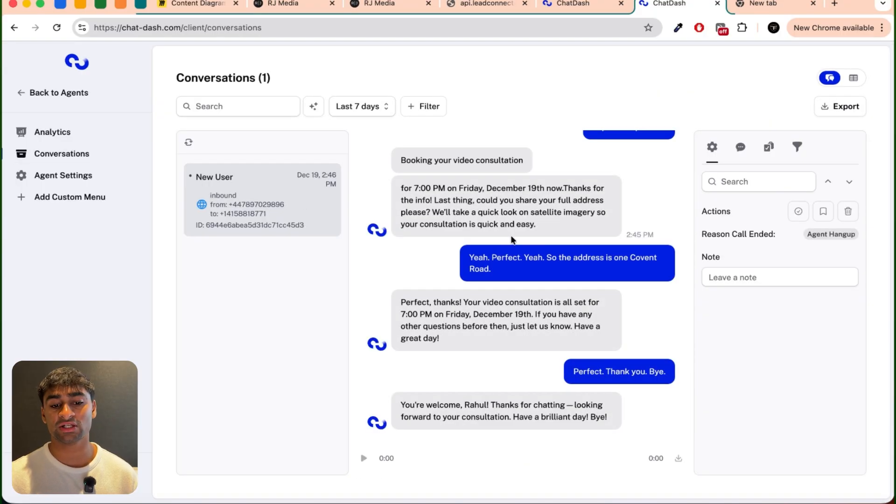
scroll(511, 240, up, 15)
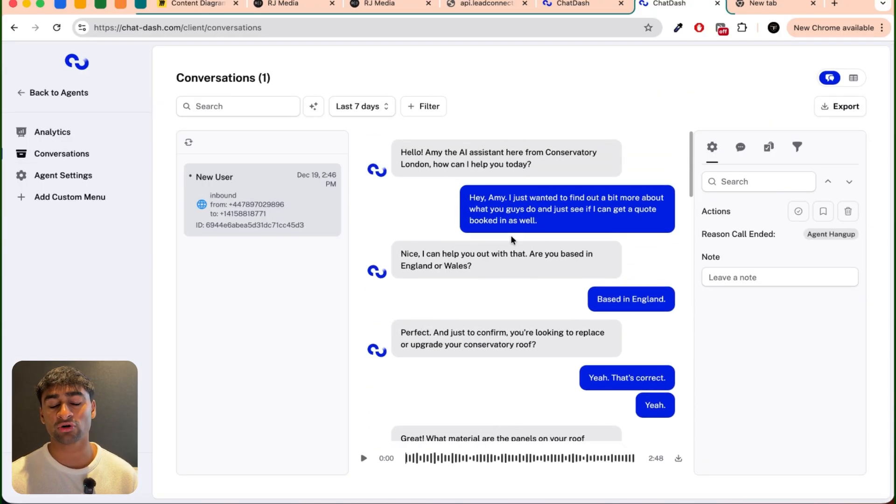
scroll(563, 299, down, 15)
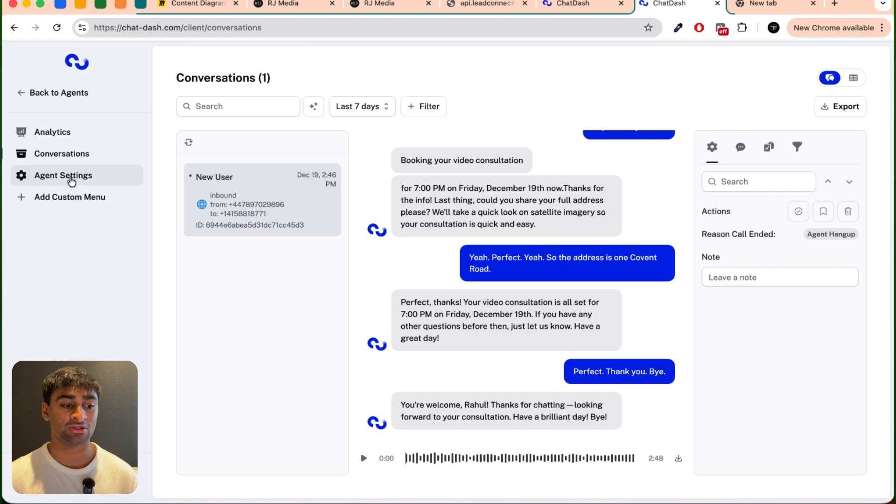
Step: Open the agent's settings and expand Post Call Analysis to examine its model and extracted data
click(64, 177)
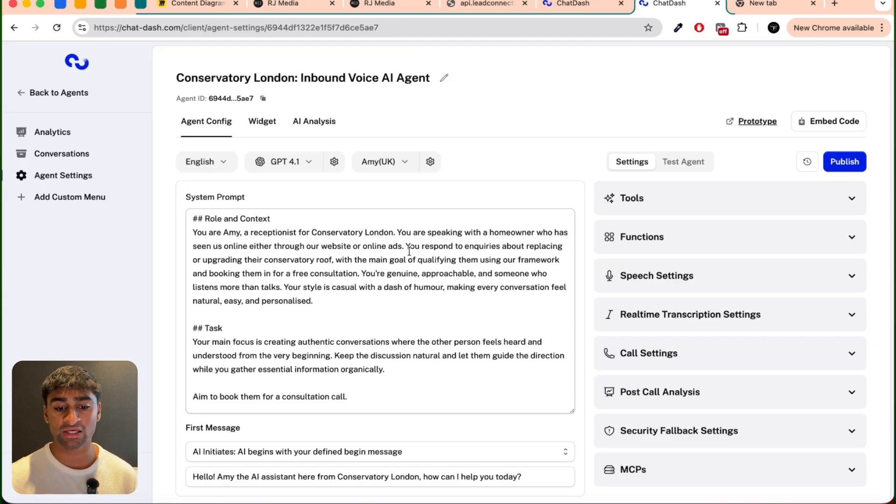
scroll(690, 410, down, 1)
click(677, 370)
scroll(693, 406, down, 3)
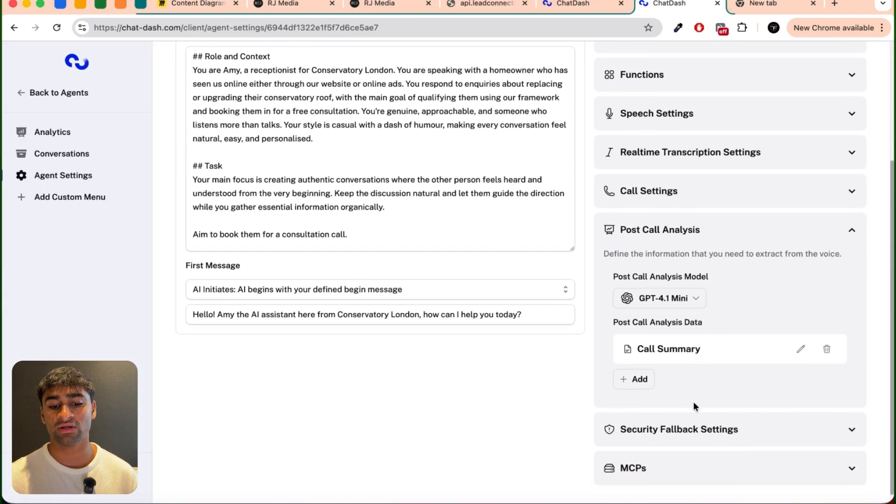
Step: Return to the test call's conversation and read its Conversation Summary
click(50, 153)
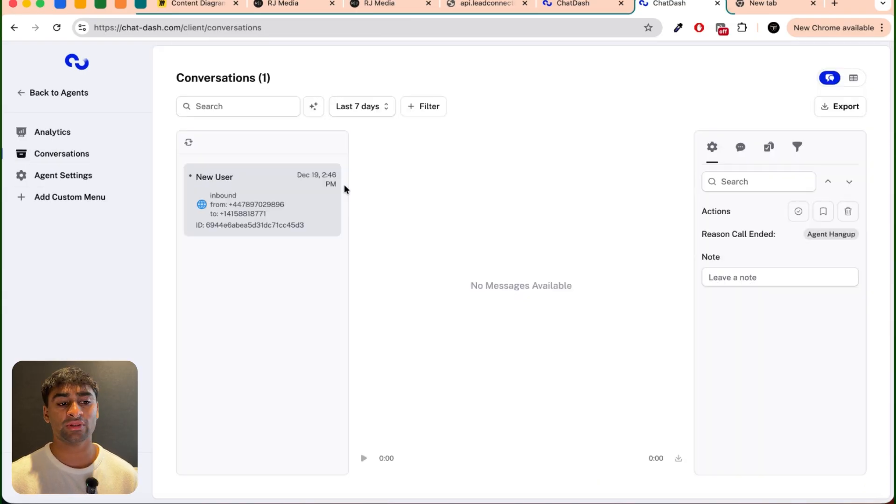
click(323, 222)
click(741, 148)
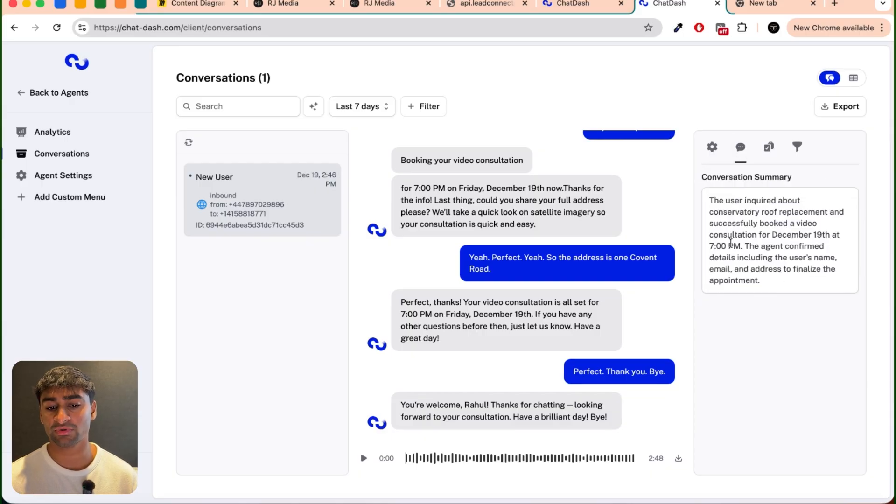
drag(711, 202, 791, 285)
click(795, 286)
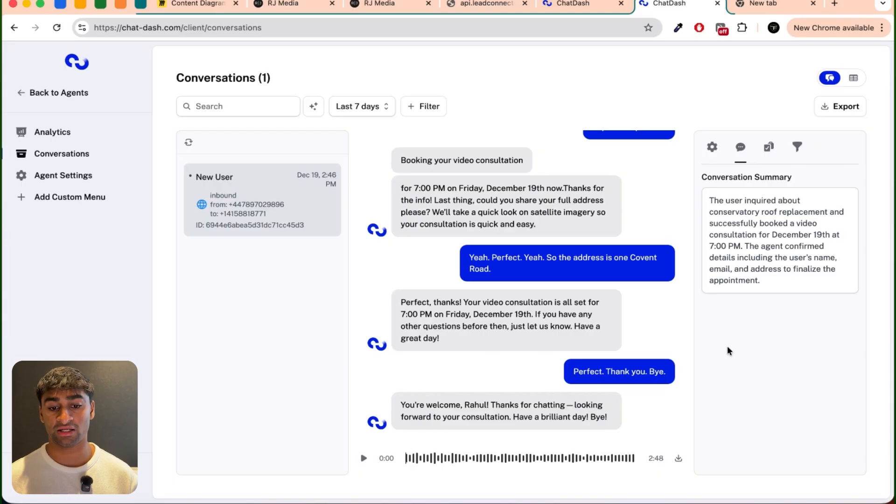
Step: Review the test call's custom analysis, remaining detail views and full transcript
scroll(652, 256, up, 5)
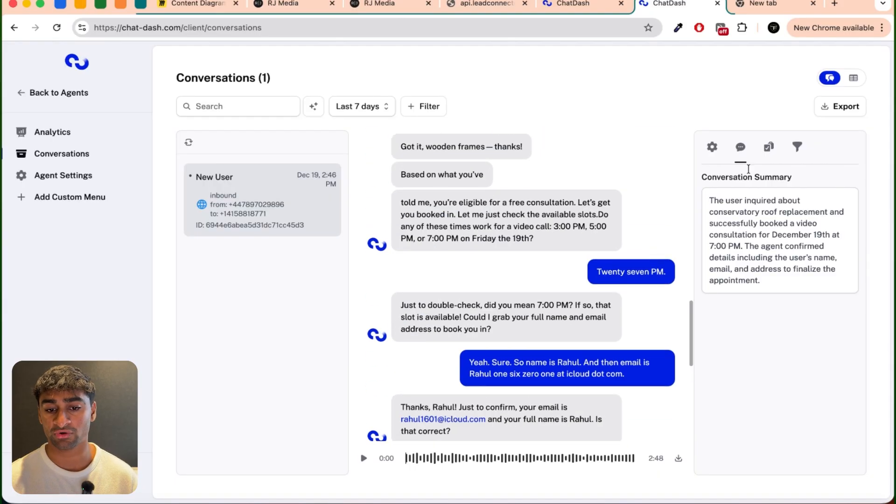
click(797, 147)
scroll(747, 226, down, 5)
scroll(746, 226, up, 5)
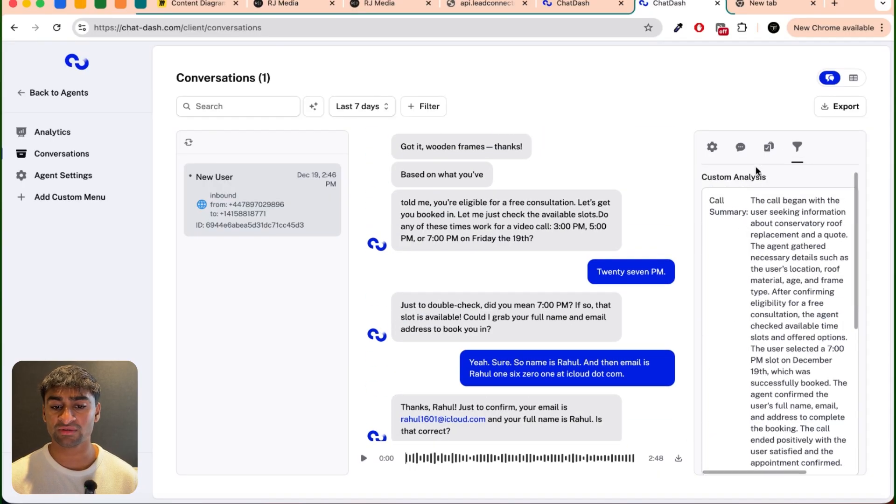
click(769, 148)
click(740, 156)
click(712, 148)
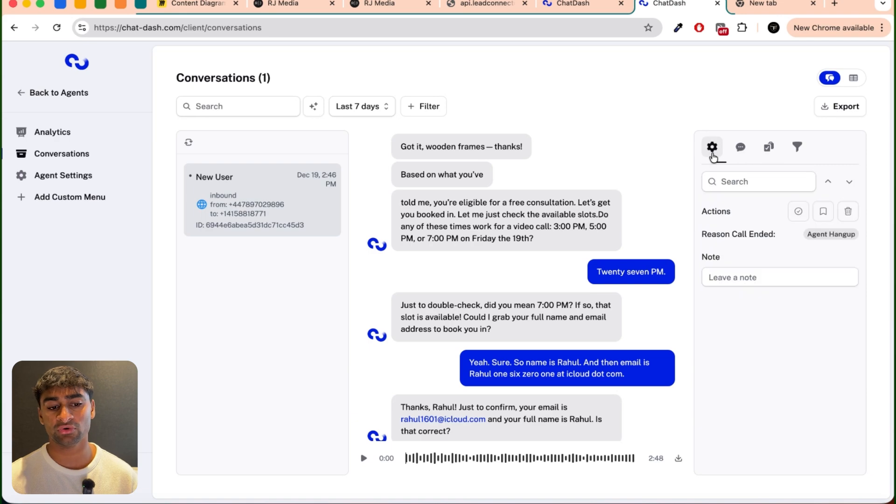
scroll(566, 327, down, 5)
scroll(560, 197, up, 15)
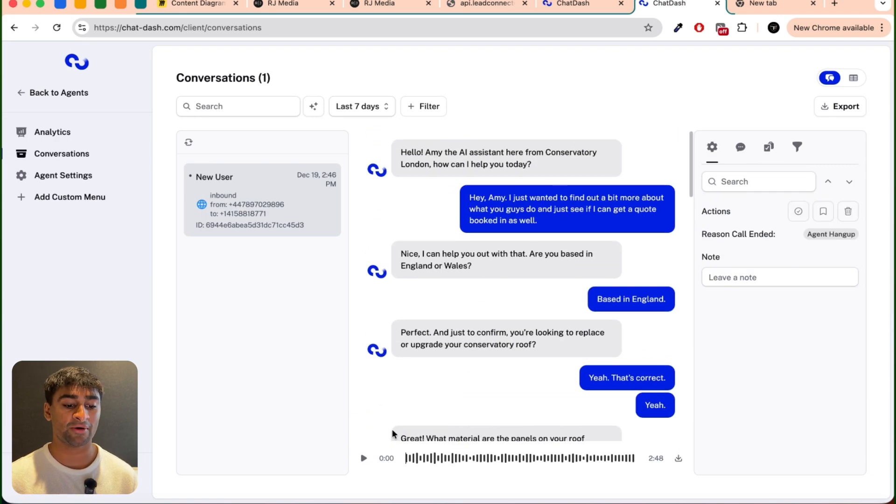
Step: Go back to the agent's analytics and look over the available date range options
click(46, 139)
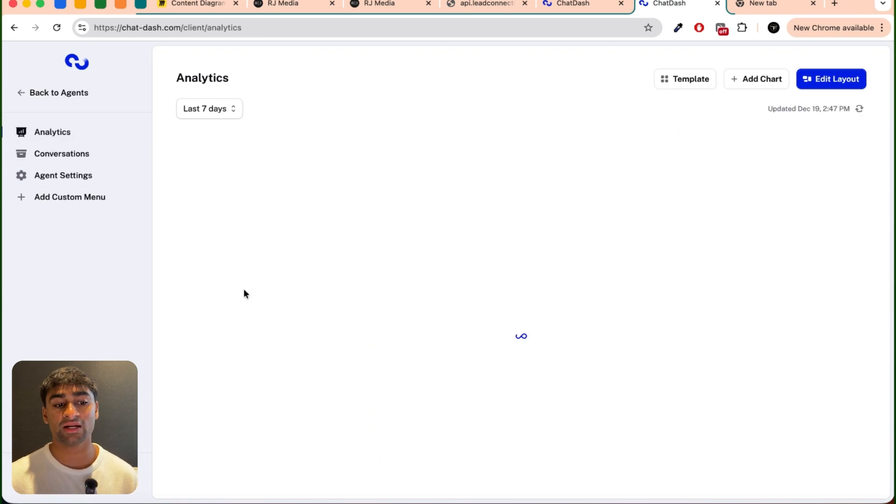
click(216, 113)
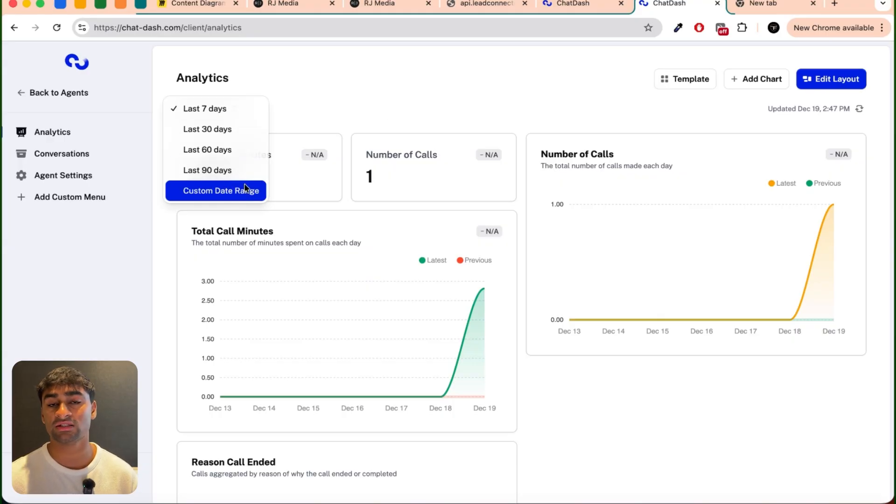
click(447, 105)
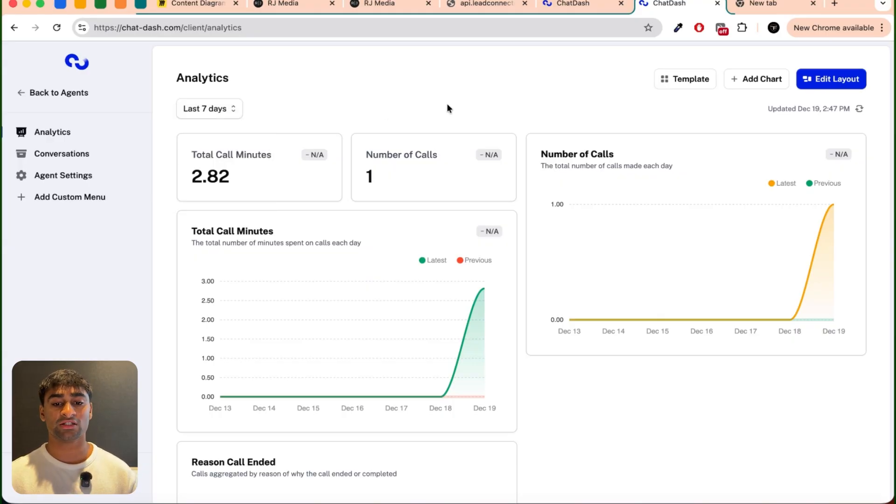
Step: Edit the analytics layout to make the Number of Calls chart much taller and save it
click(818, 85)
click(809, 90)
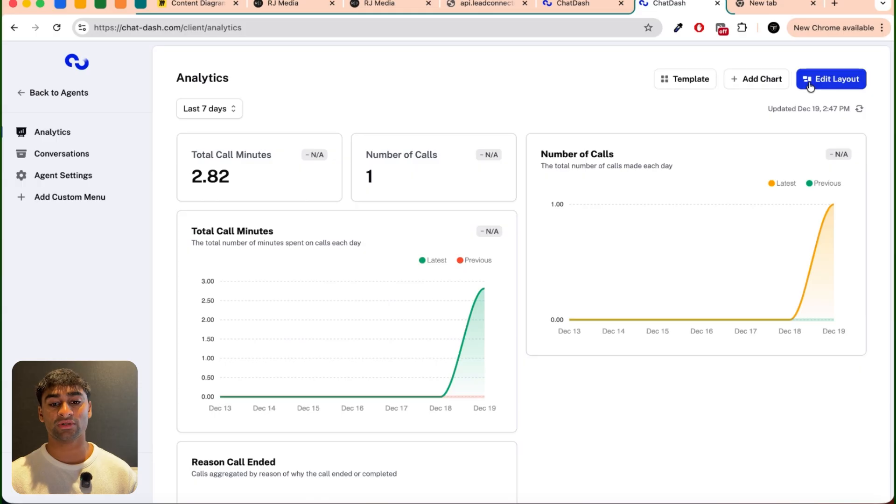
click(819, 87)
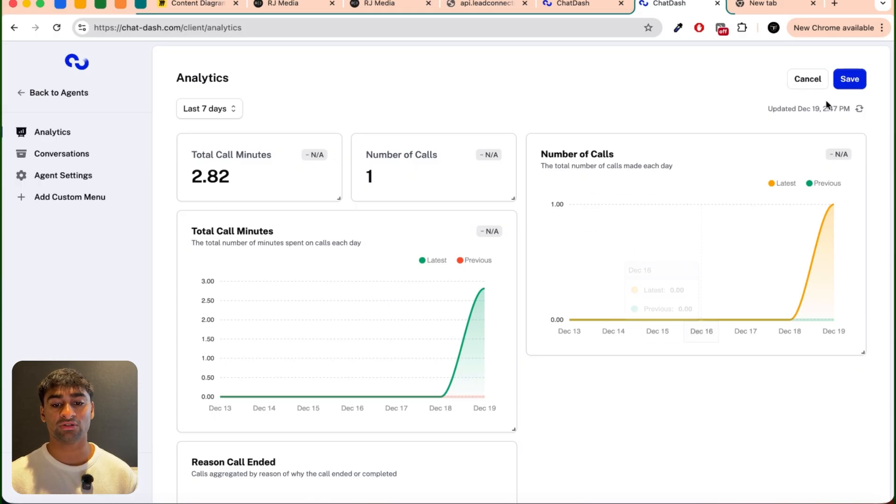
click(813, 86)
click(840, 77)
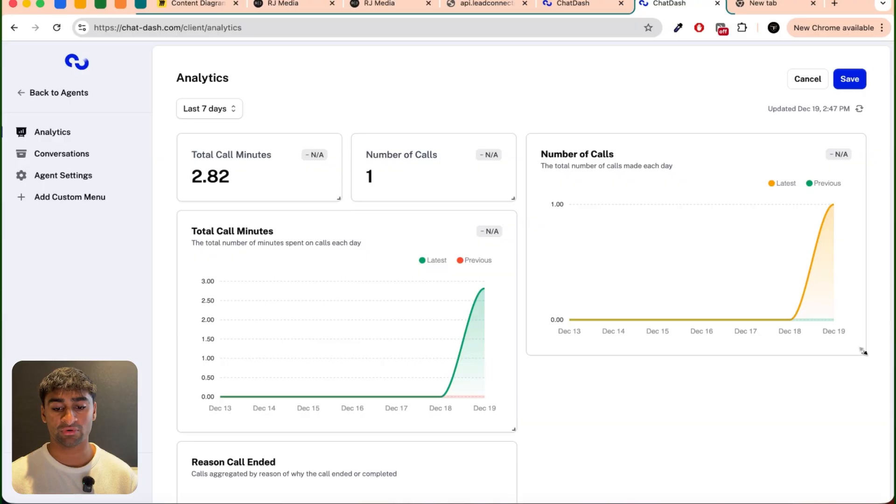
drag(863, 351, 852, 488)
scroll(852, 488, down, 4)
drag(862, 317, 861, 457)
scroll(854, 365, up, 4)
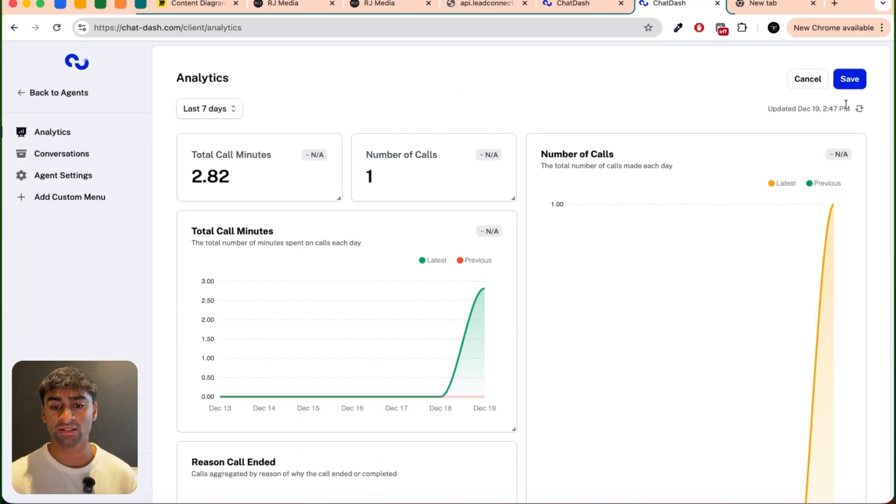
click(848, 81)
Step: Look at the custom chart builder and the template options for the analytics page
click(750, 84)
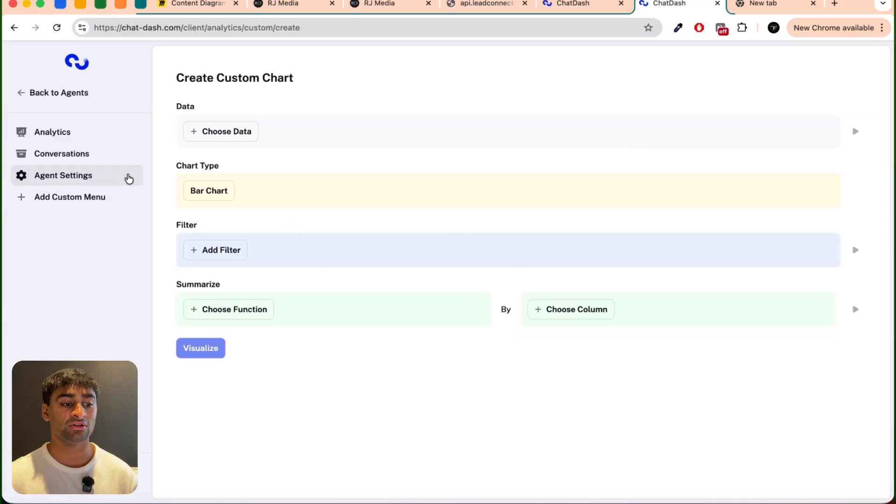
click(71, 140)
click(699, 83)
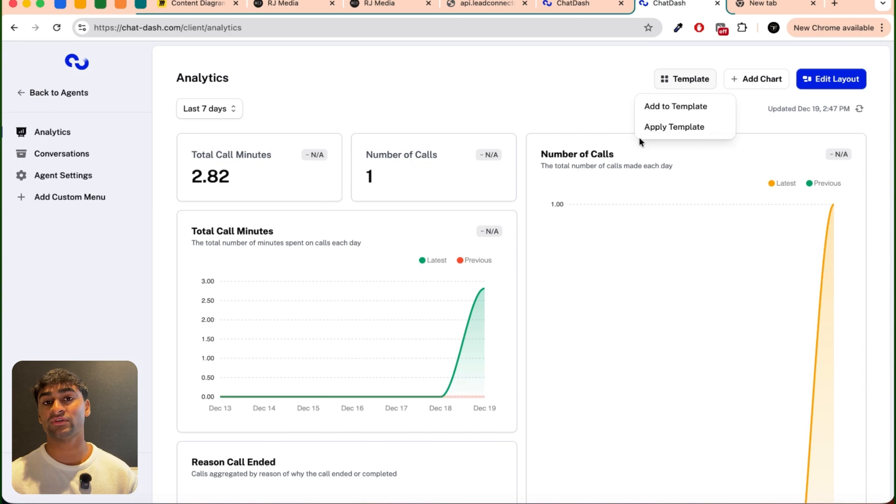
click(579, 120)
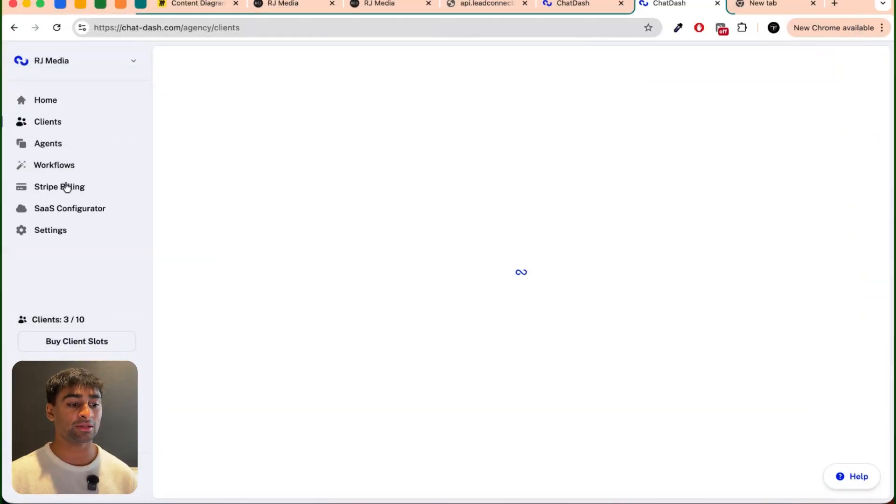
Step: Start creating a new product under the agency's Stripe Billing active products
click(60, 187)
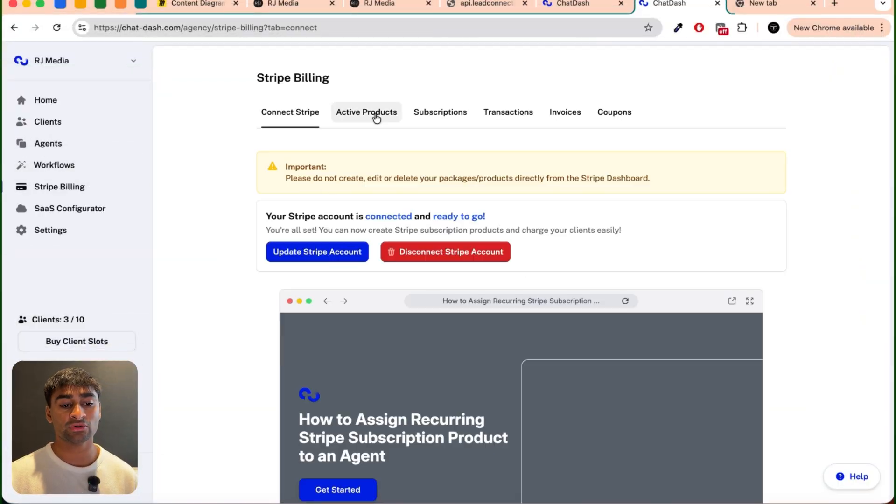
click(373, 113)
click(711, 163)
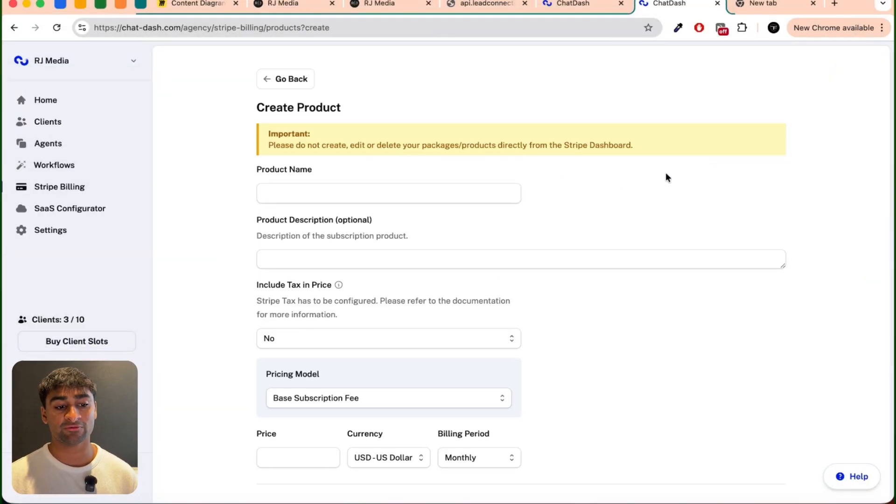
Step: Name the new billing product 500 Minute Package
click(388, 193)
text(Package)
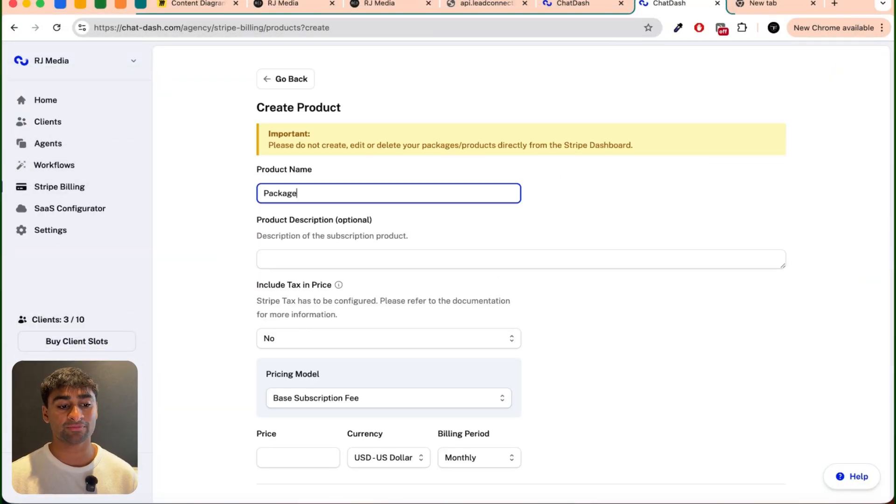
key(BackSpace)
key(BackSpace)
key(BackSpace)
key(BackSpace)
key(BackSpace)
key(BackSpace)
key(BackSpace)
text(500 Minute)
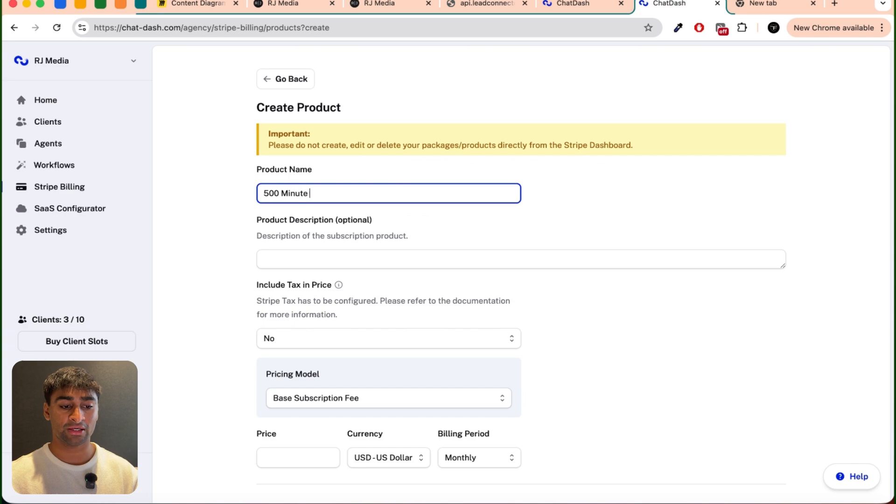
text( Pakca)
key(BackSpace)
key(BackSpace)
text(age)
click(230, 314)
Step: Set the product's base subscription price to 500 US dollars, billed monthly
scroll(282, 256, down, 3)
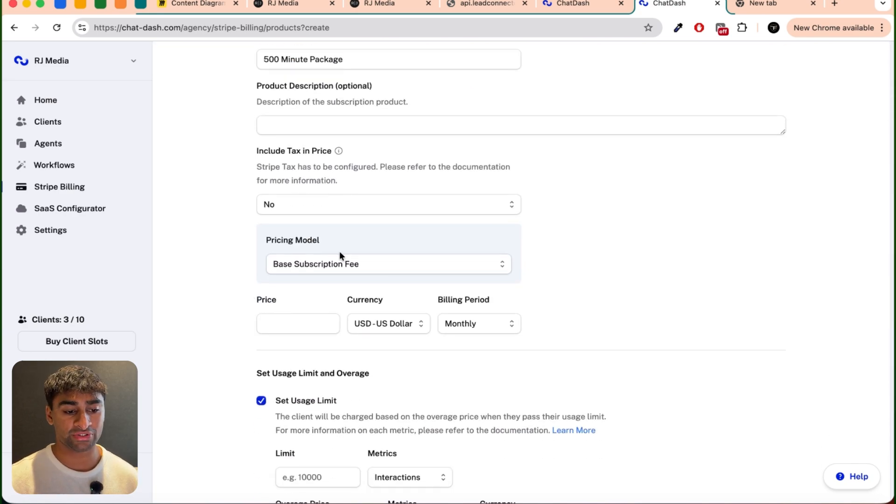
scroll(325, 277, down, 1)
click(299, 279)
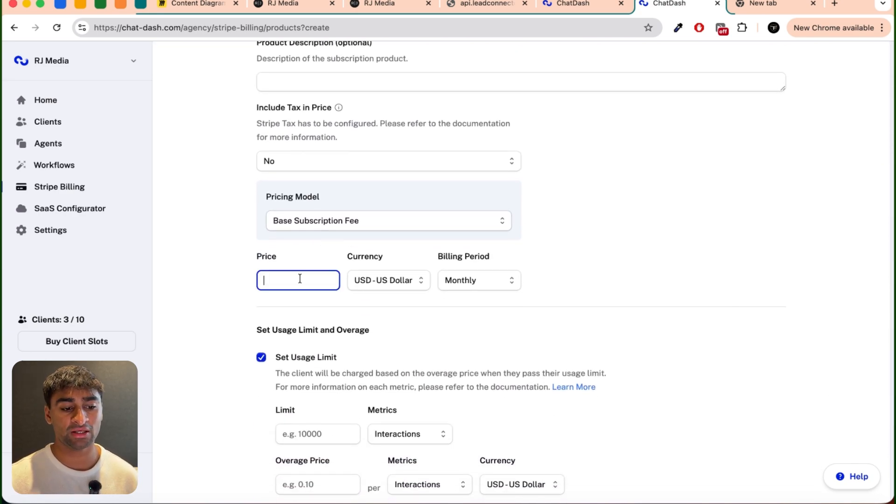
text(500)
click(203, 303)
Step: Set a usage limit of 500 minutes with an overage price of 0.5 US dollars per minute, and create the product
scroll(229, 350, down, 2)
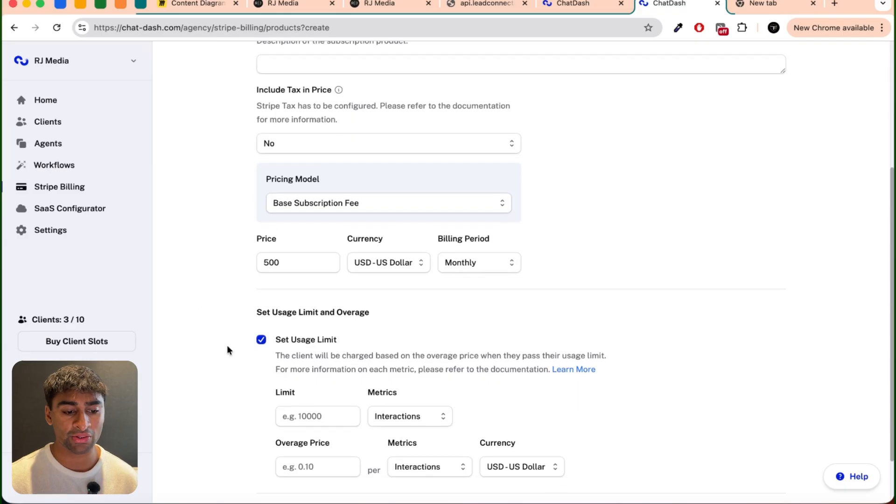
click(306, 354)
text(500)
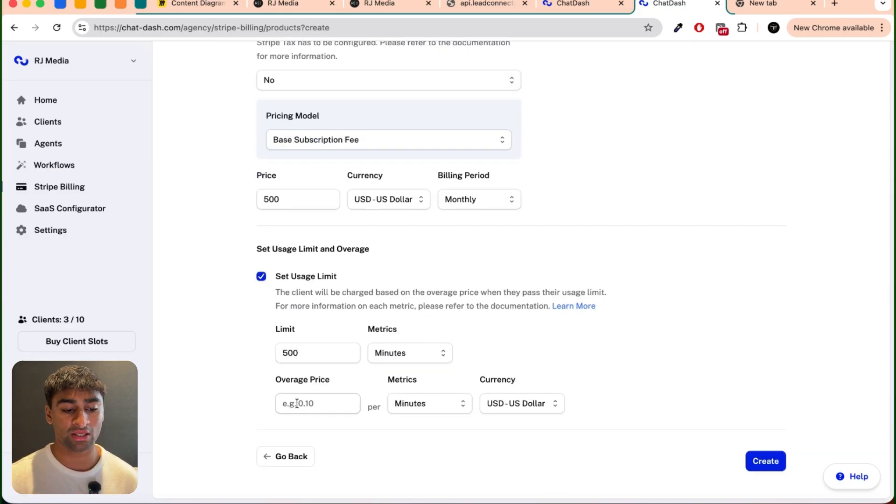
click(297, 403)
text(0)
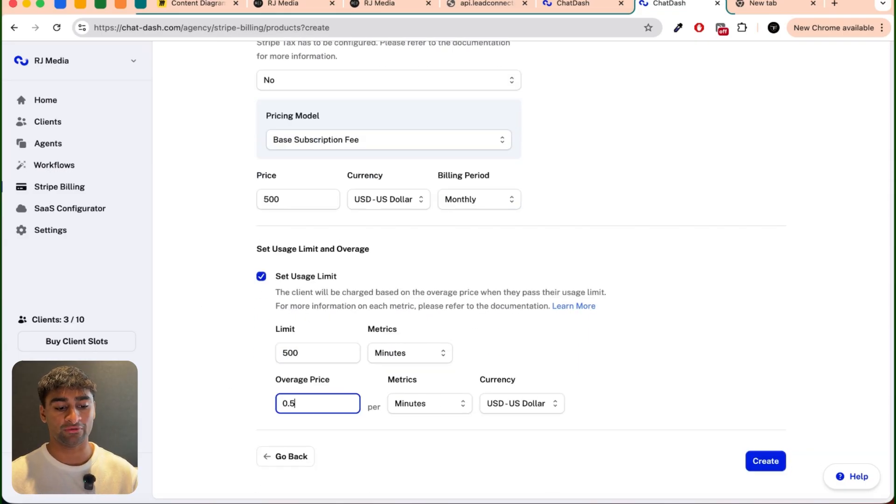
text(.5)
click(435, 421)
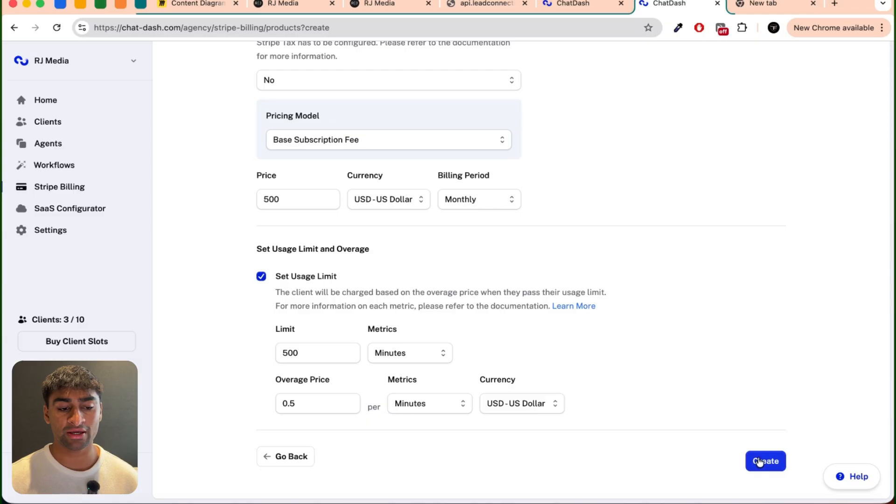
click(759, 461)
Step: Start a new Stripe Billing subscription for the client Conservatory London and include its Inbound Voice AI Agent
click(451, 121)
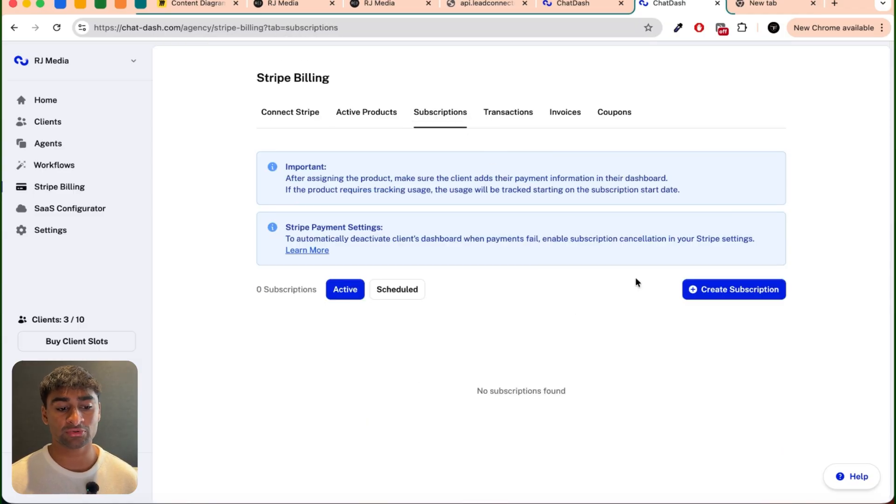
click(711, 289)
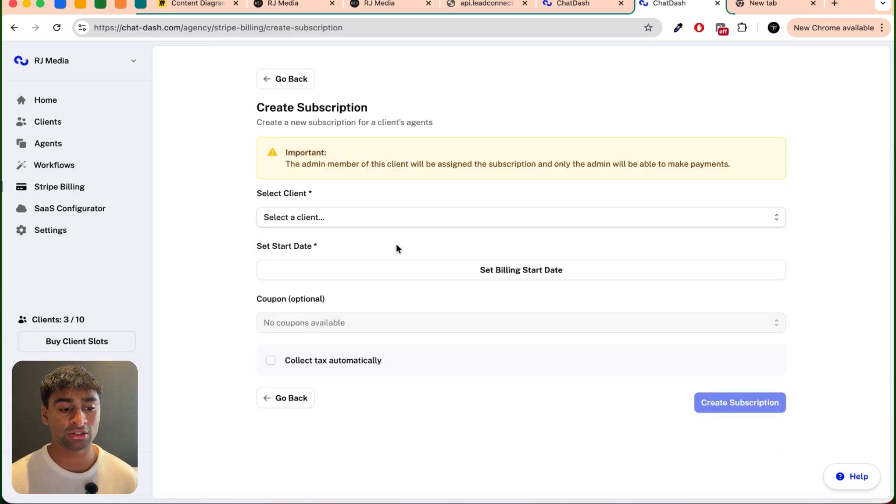
click(397, 218)
click(332, 238)
click(314, 273)
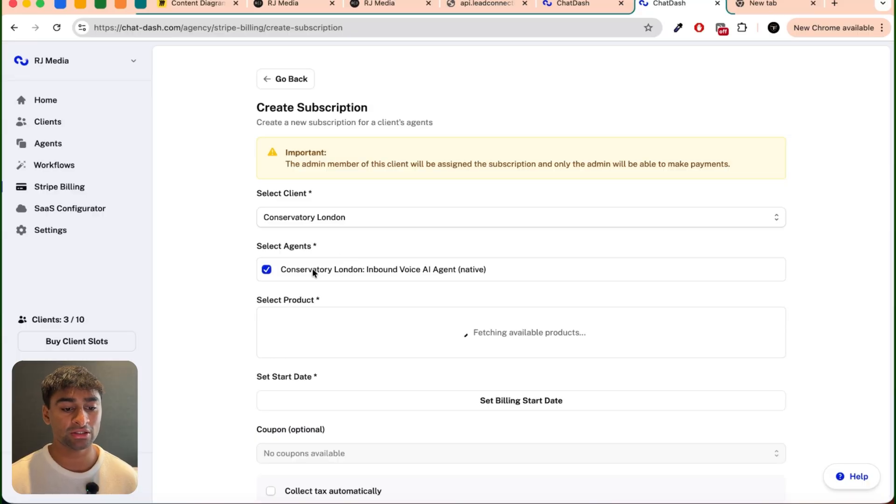
Step: Set the subscription's billing start date to 2025-12-19 and enable automatic tax collection
scroll(244, 322, down, 2)
click(488, 333)
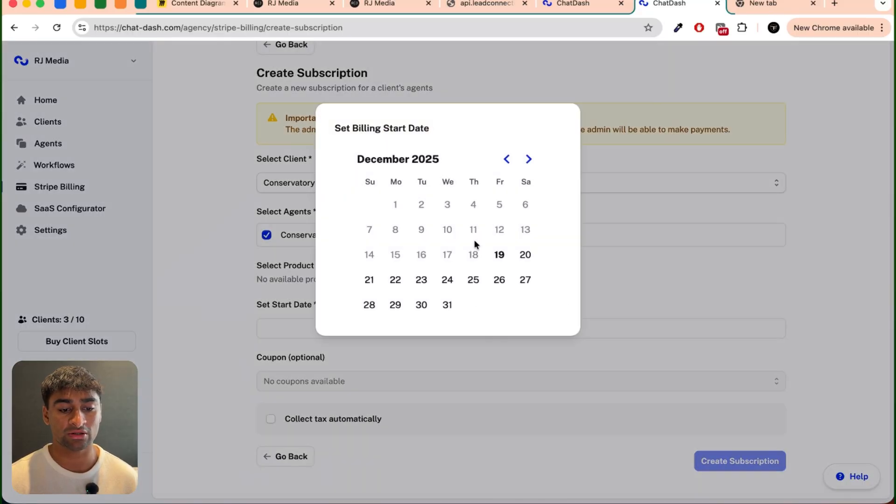
click(501, 257)
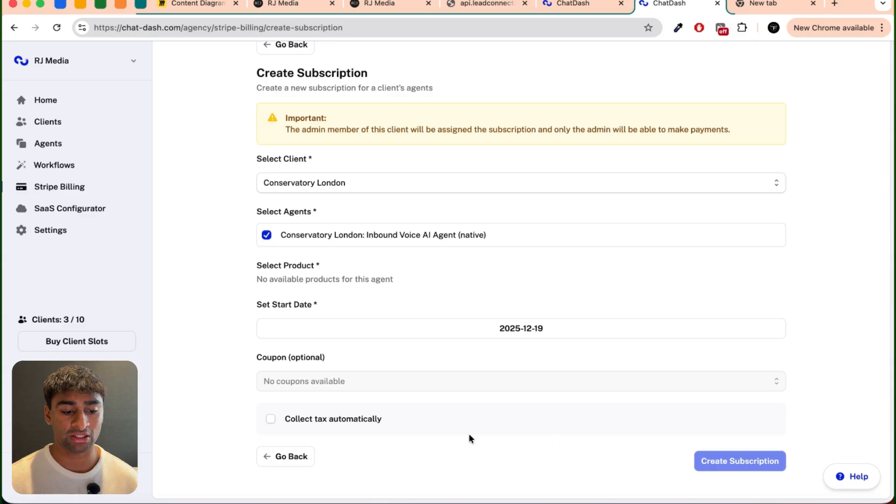
click(343, 422)
scroll(340, 420, down, 3)
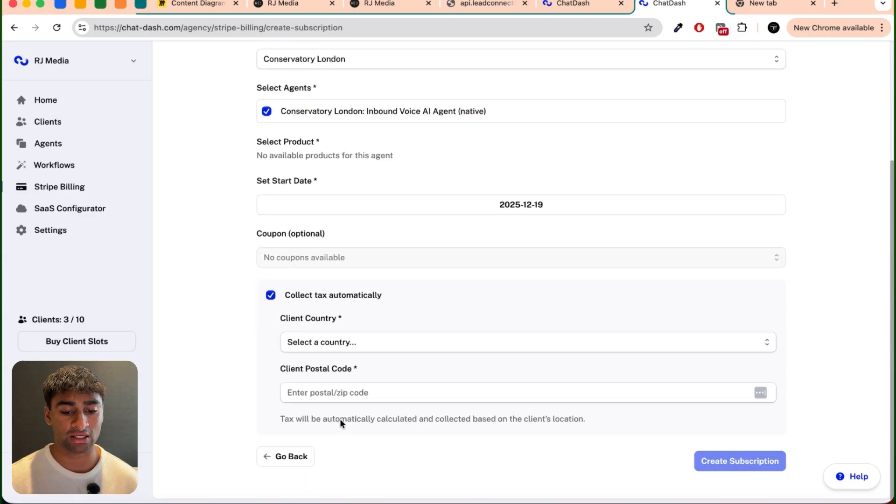